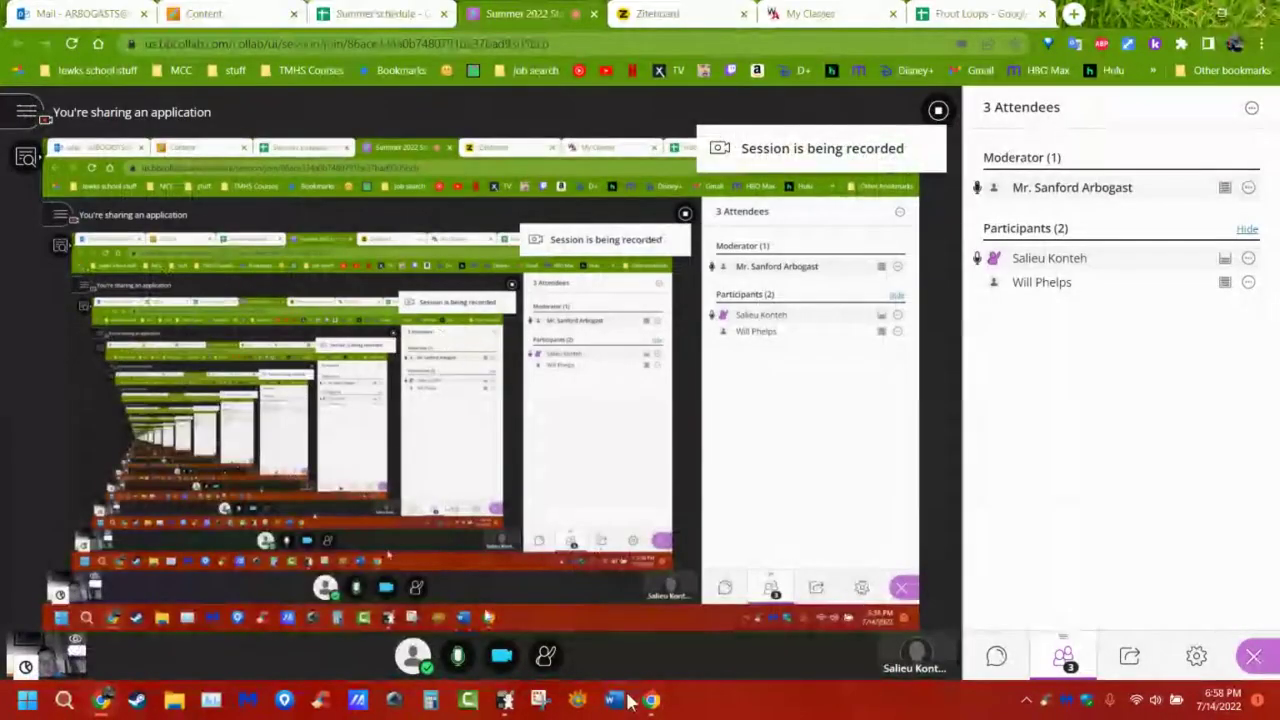
# Close the duplicate Assignment Previewer, then move the remaining one to the top-left and enlarge it
pyautogui.click(103, 700)
pyautogui.moveTo(372, 568)
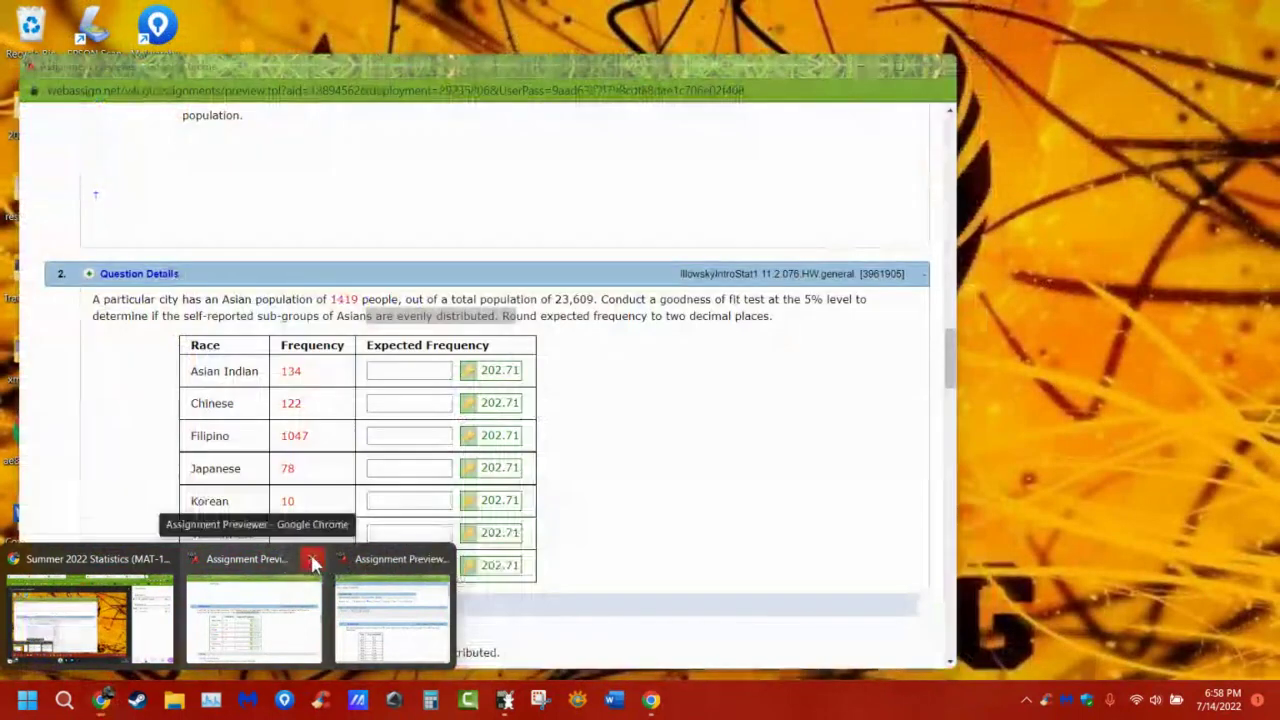
pyautogui.click(313, 562)
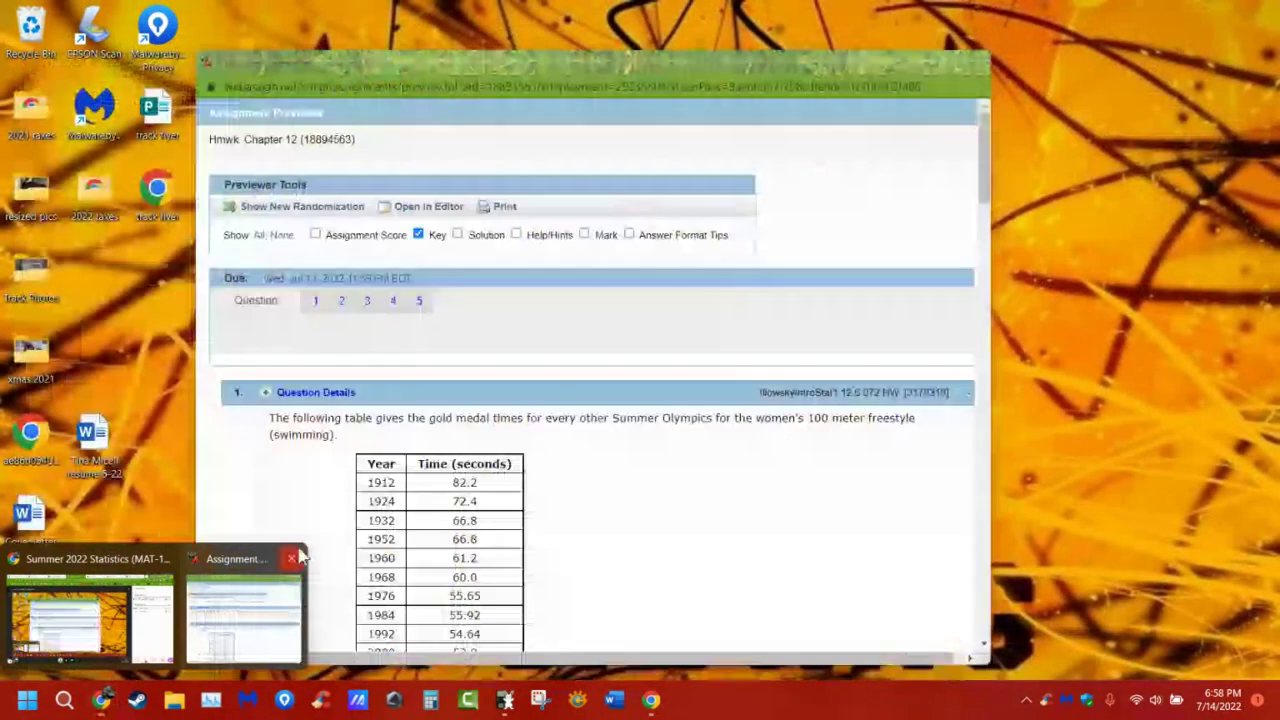
pyautogui.click(231, 571)
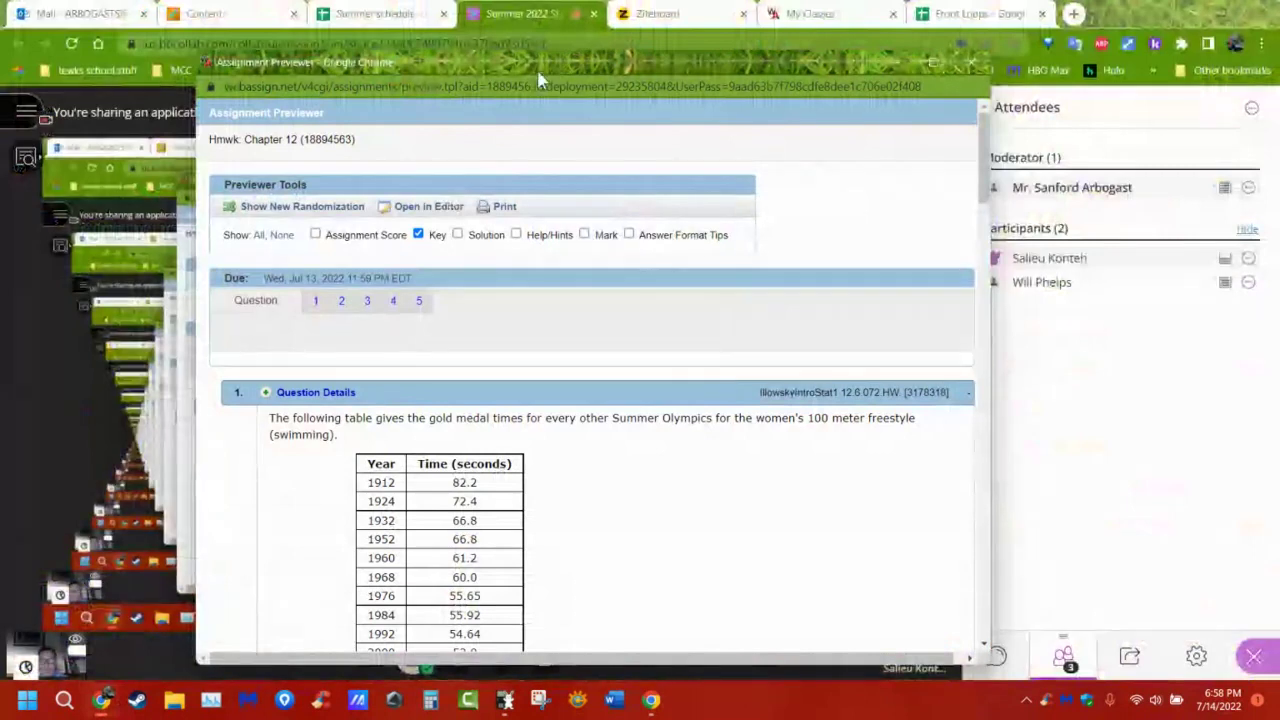
pyautogui.moveTo(536, 66); pyautogui.dragTo(342, 34)
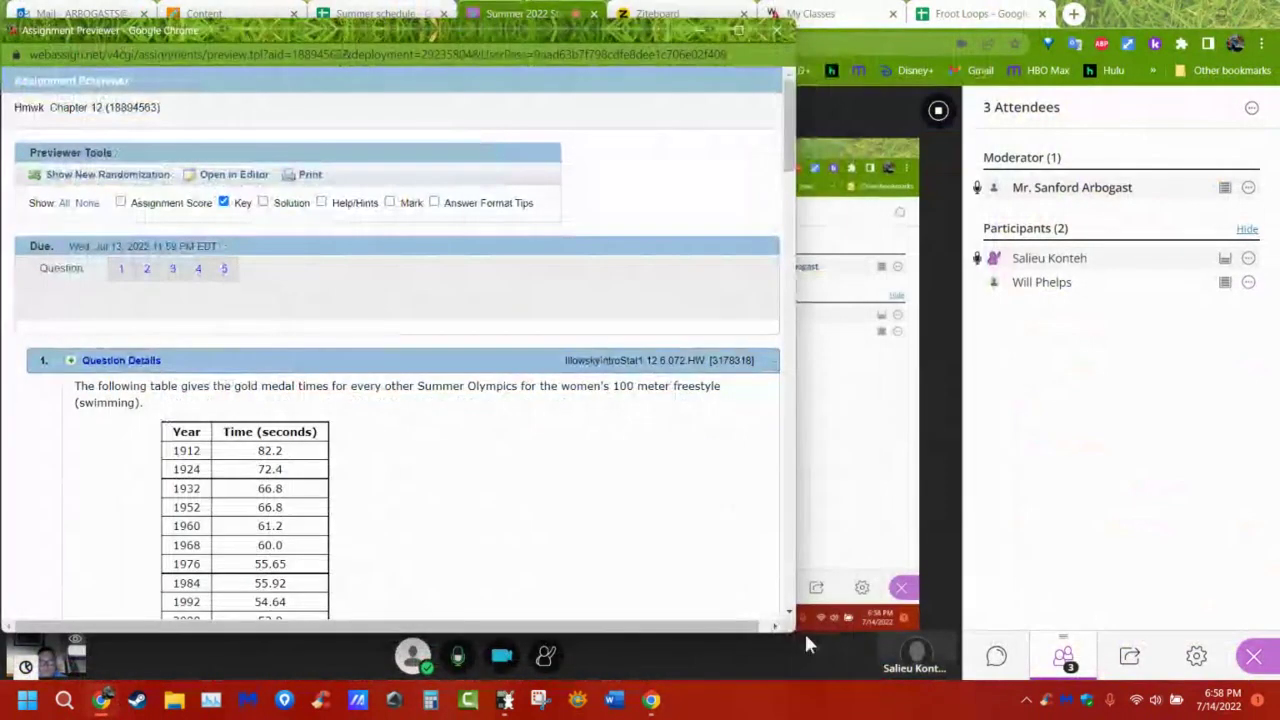
pyautogui.moveTo(794, 628); pyautogui.dragTo(873, 630)
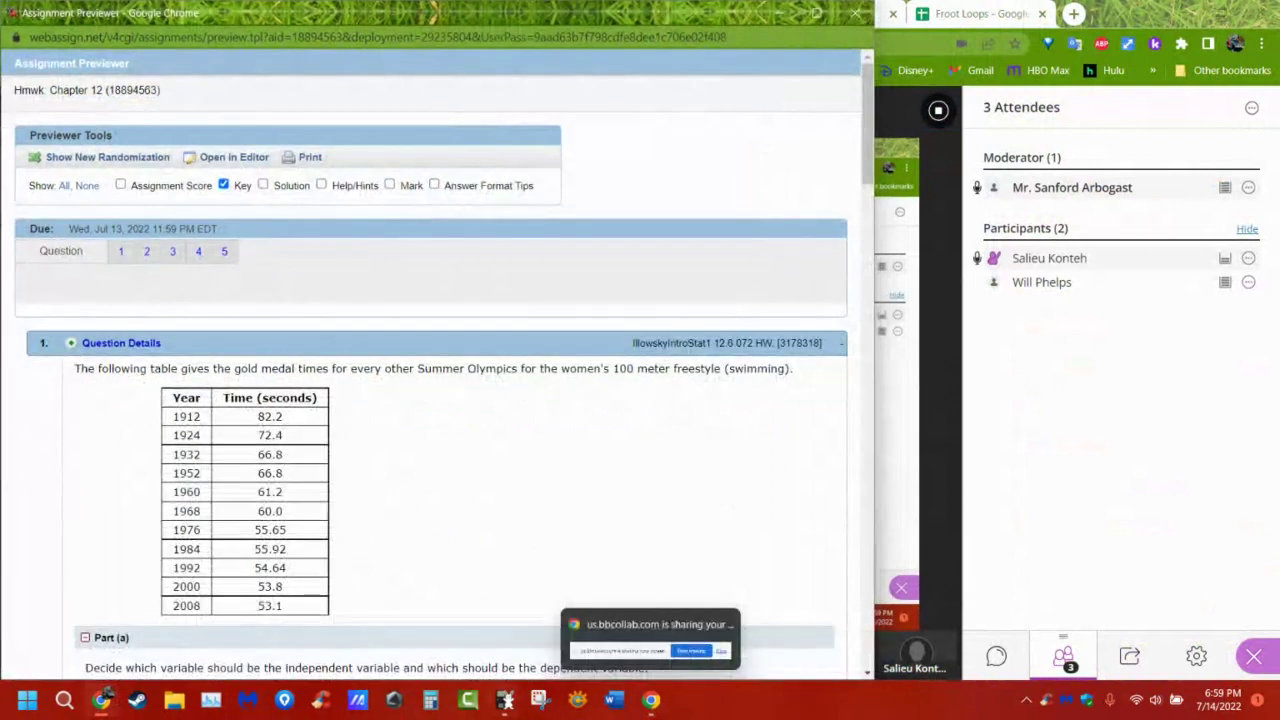
# Restore the TI-84 emulator, widen the previewer, and scroll to Question 2's detergent table
pyautogui.click(505, 700)
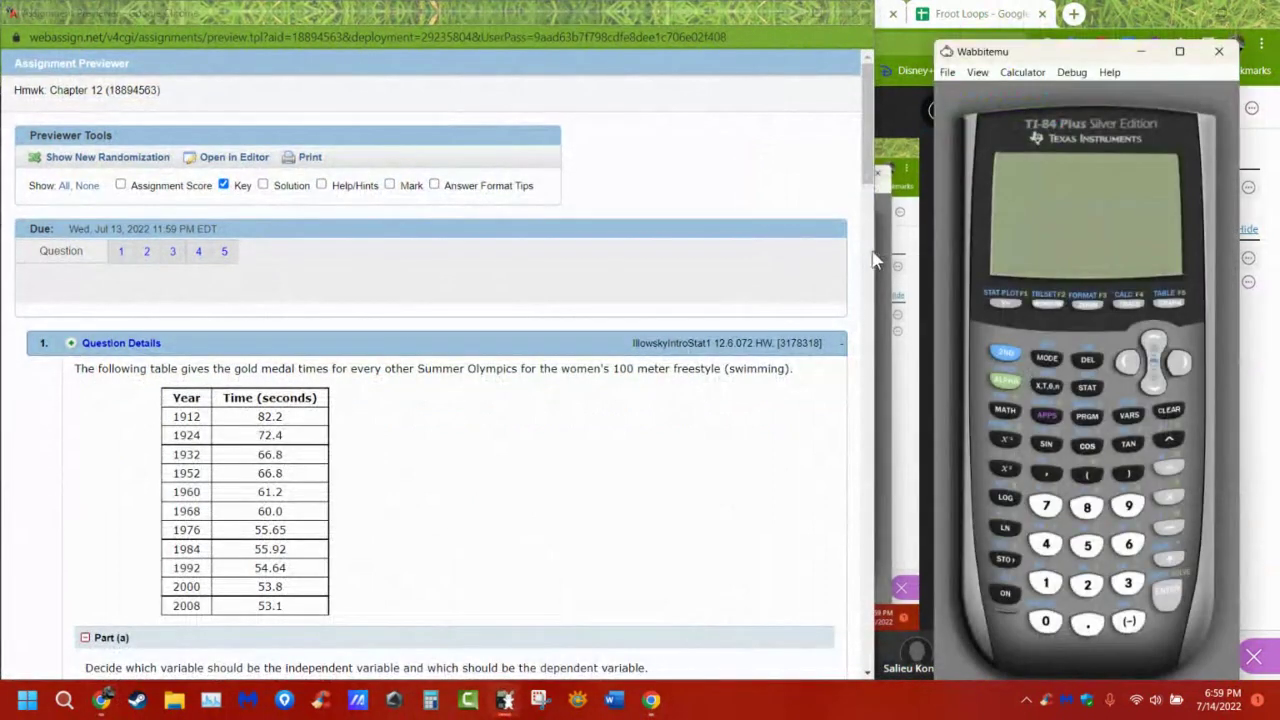
pyautogui.moveTo(873, 254); pyautogui.dragTo(923, 251)
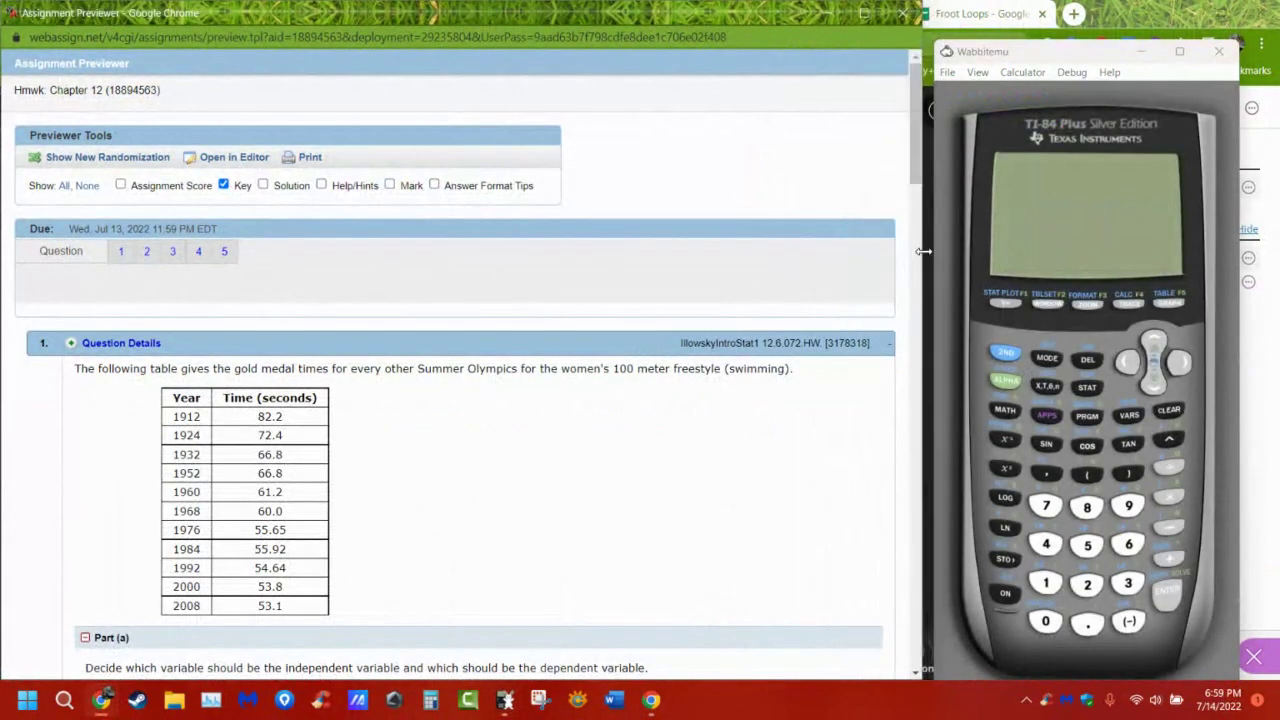
pyautogui.scroll(-2, 465, 419)
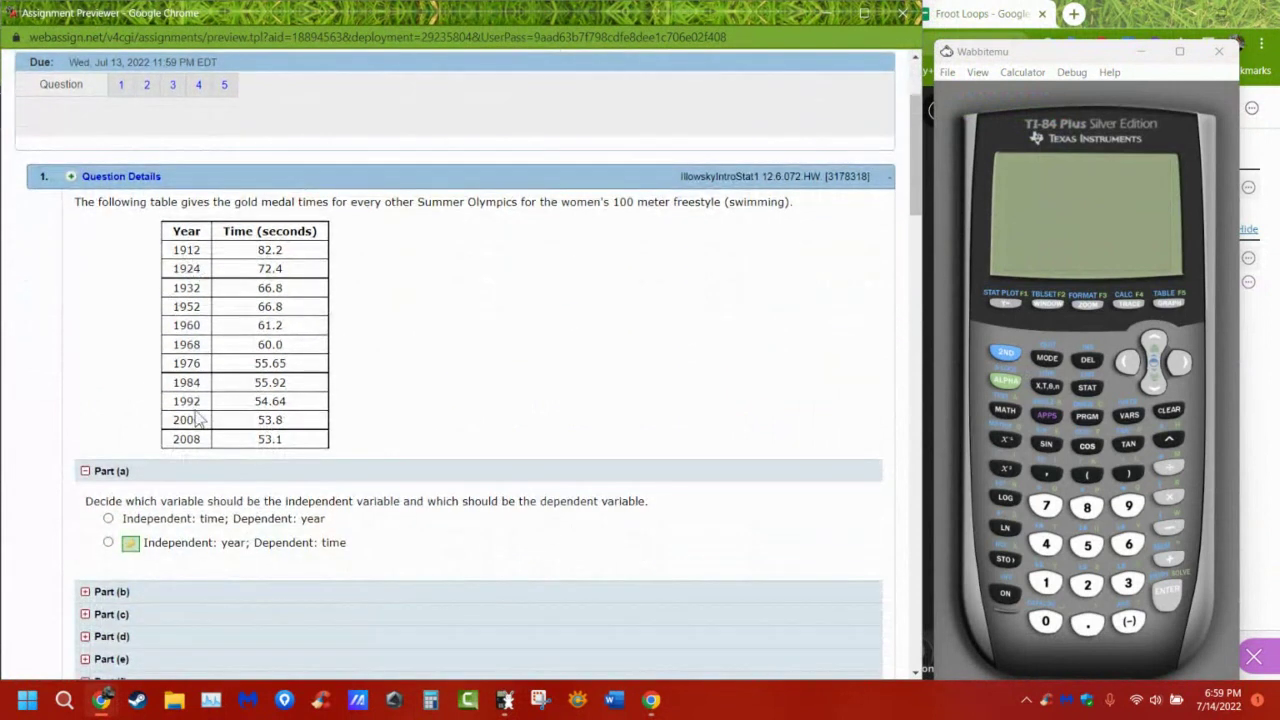
pyautogui.scroll(-7, 290, 400)
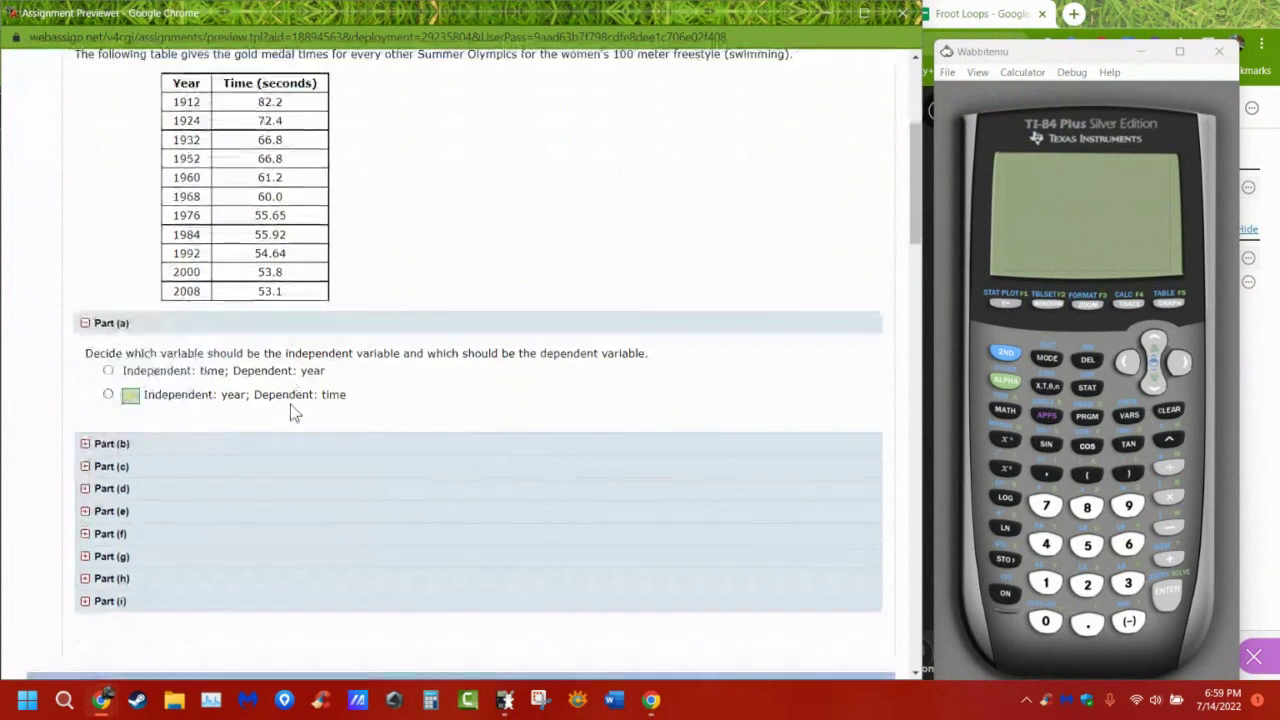
pyautogui.scroll(-1, 305, 400)
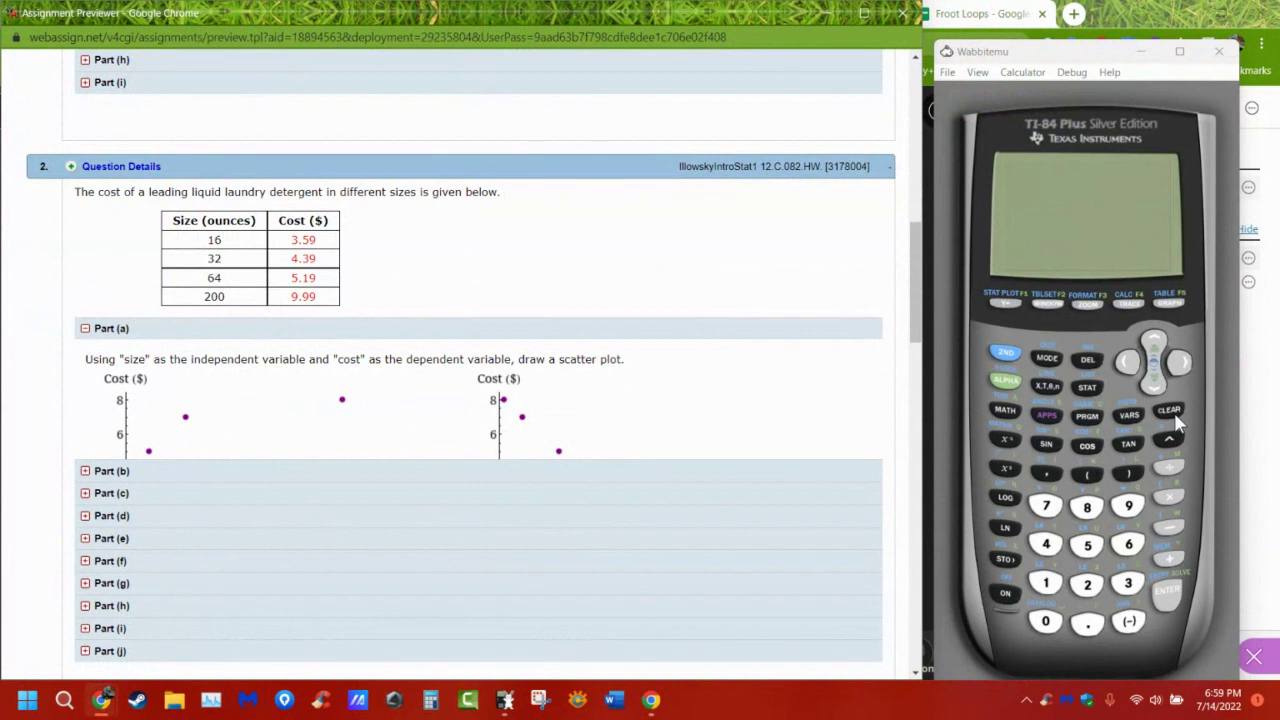
# Turn on and clear the TI-84, then open the STAT list editor at L1
pyautogui.click(1004, 595)
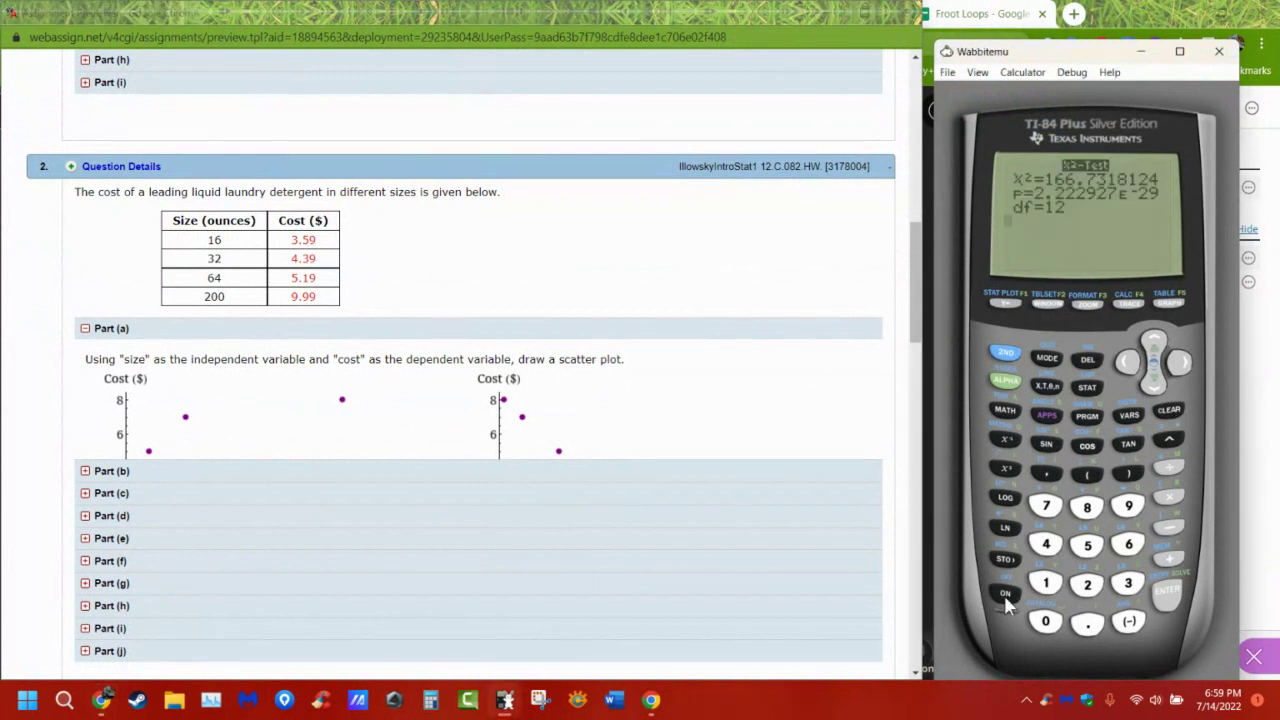
pyautogui.click(1176, 408)
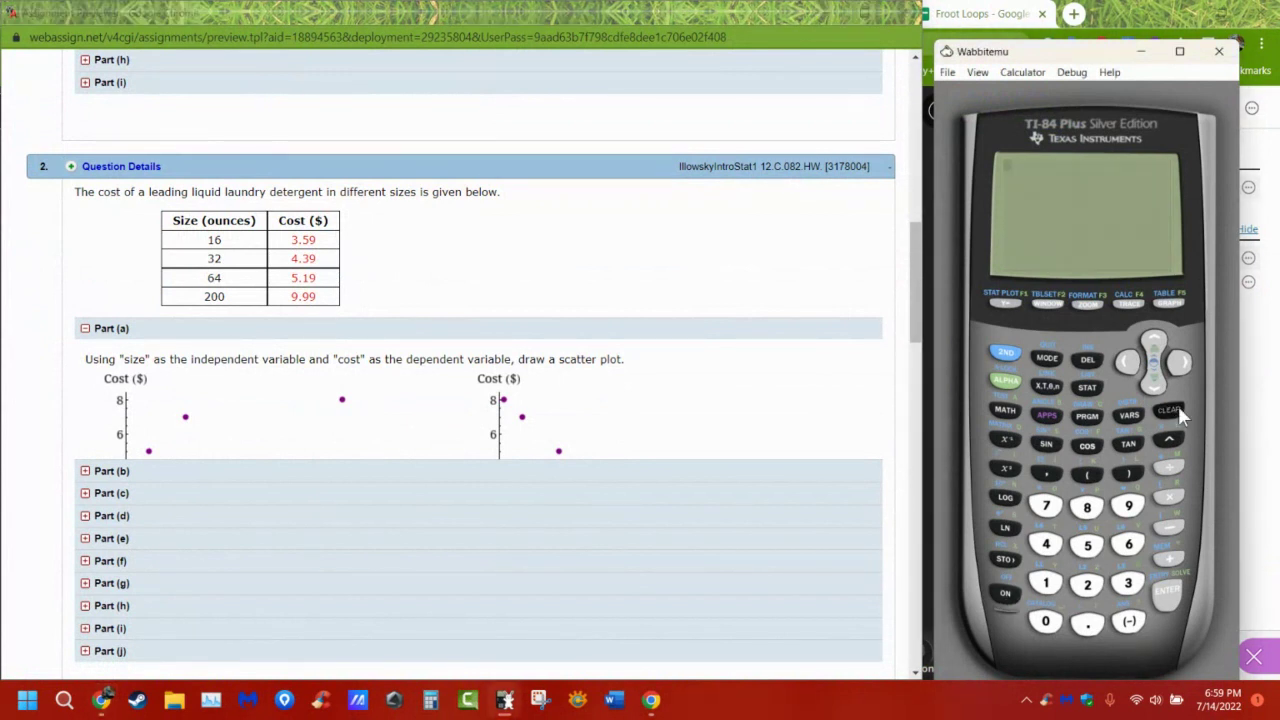
pyautogui.click(1087, 387)
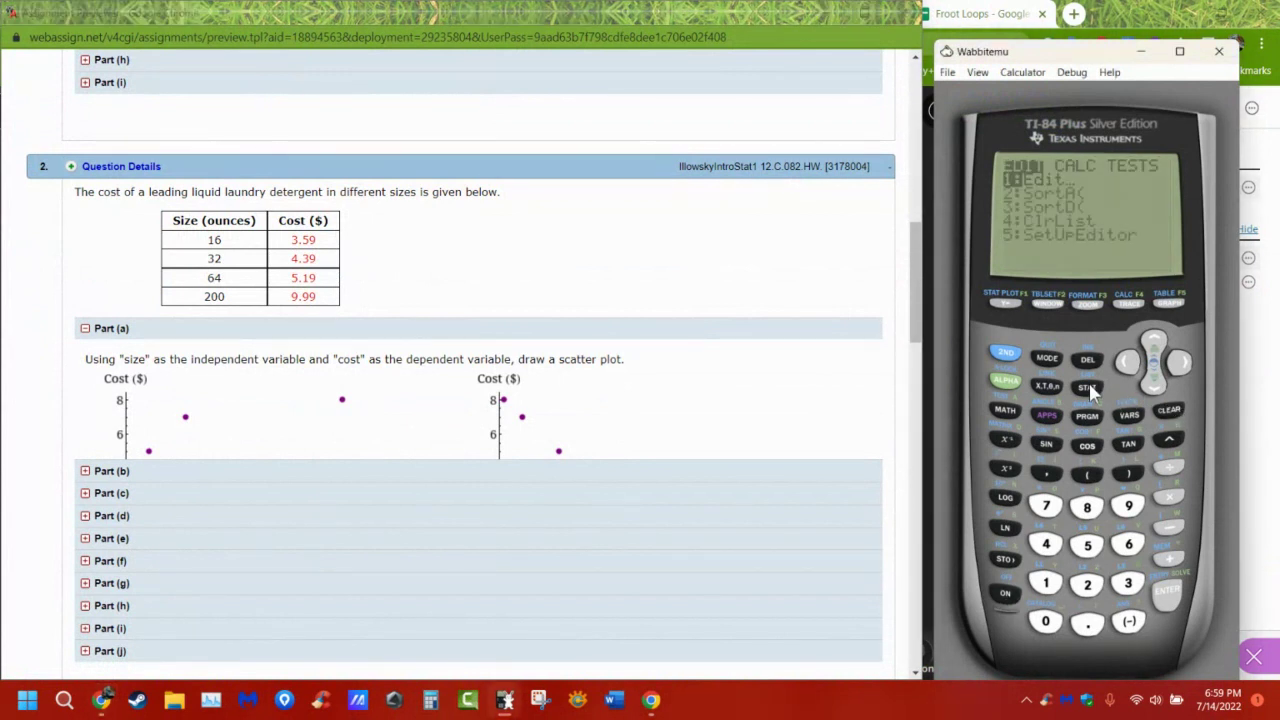
pyautogui.click(1170, 598)
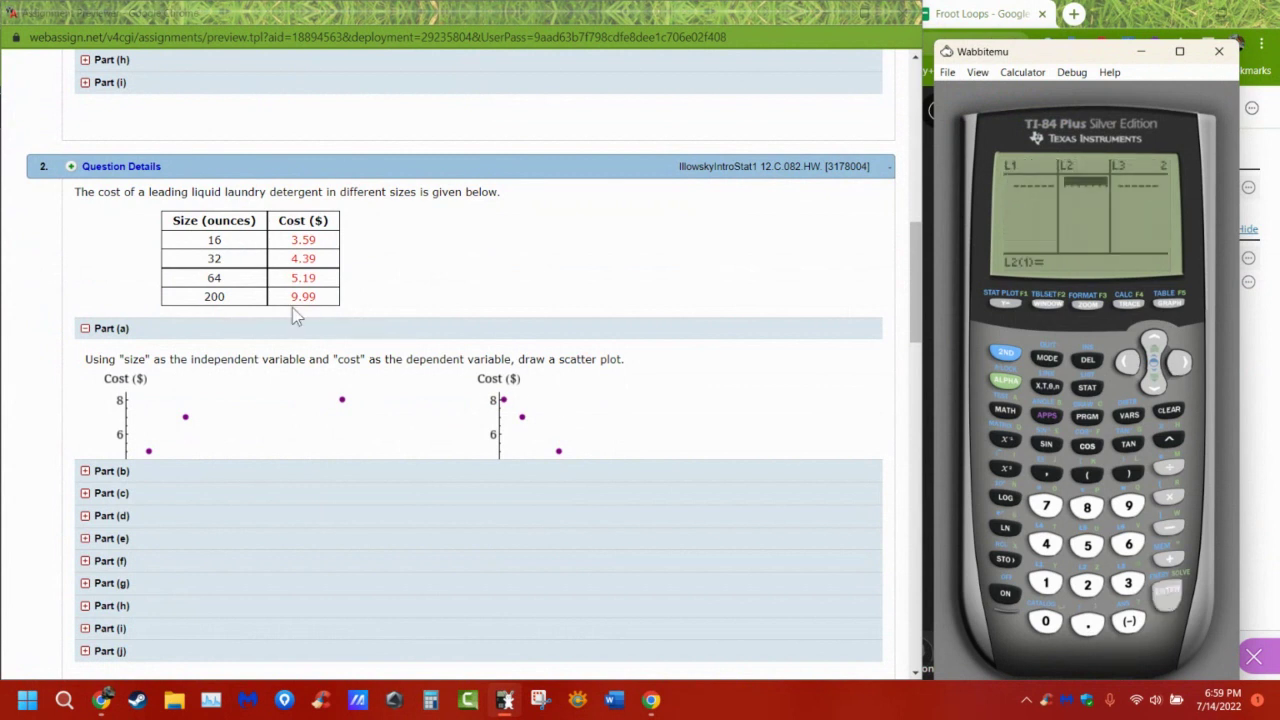
pyautogui.click(1124, 364)
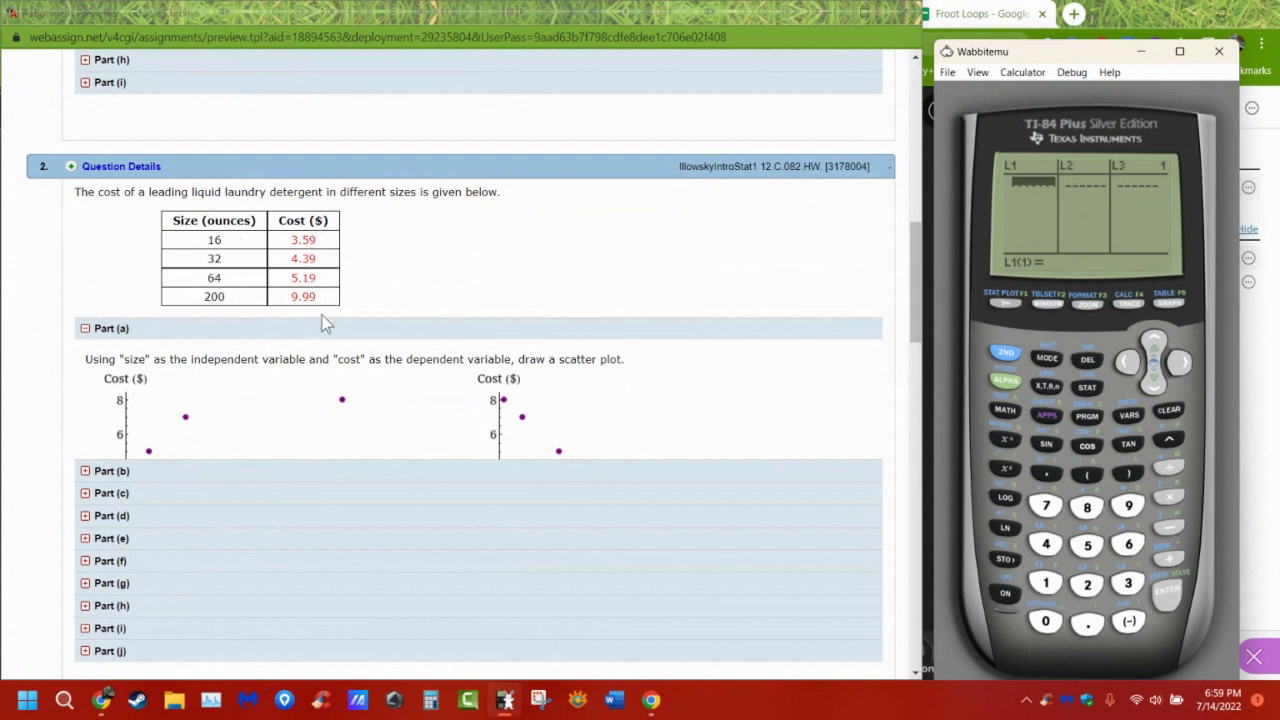
# Expand Part (a) on WebAssign to review the detergent scatter plot choices
pyautogui.click(113, 343)
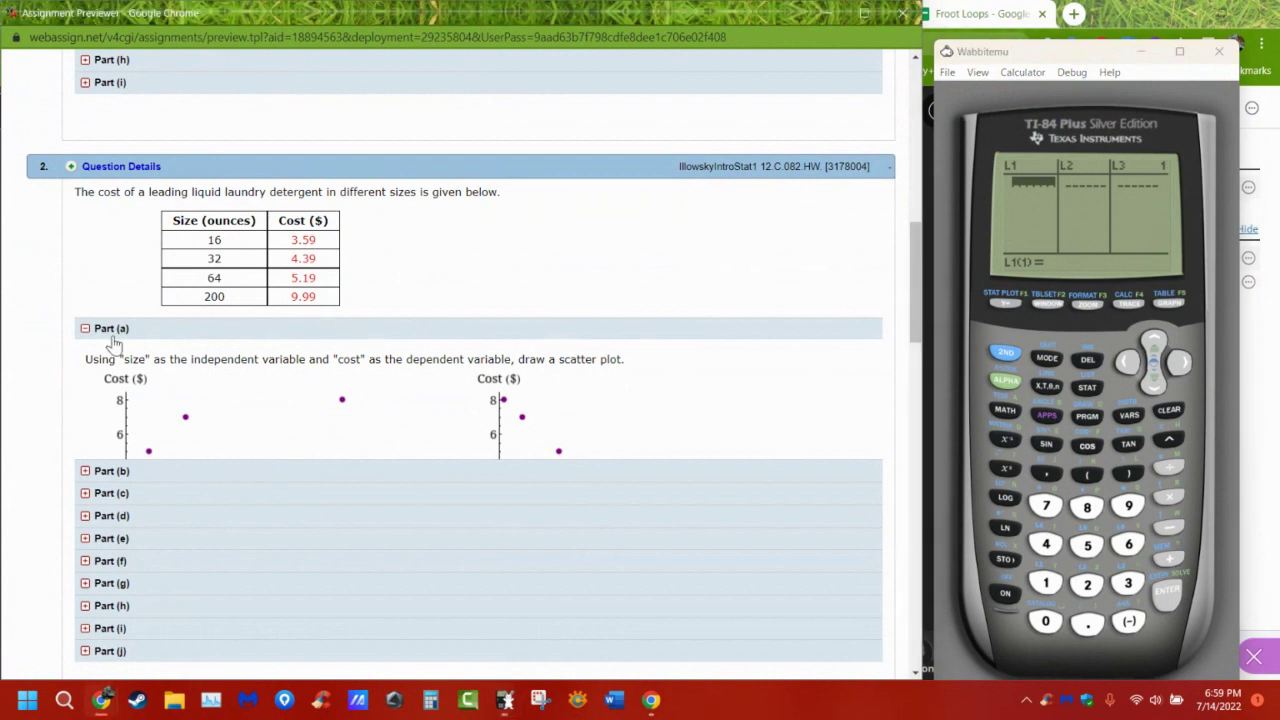
pyautogui.click(114, 329)
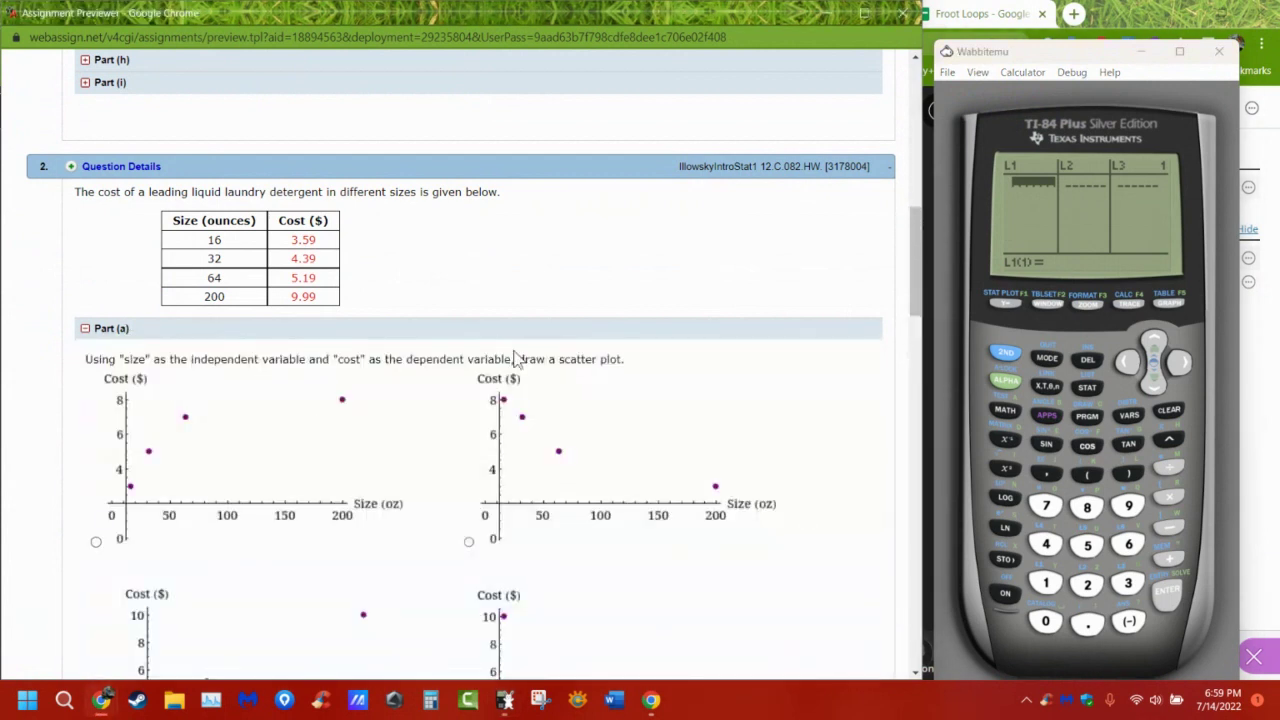
pyautogui.scroll(-3, 581, 456)
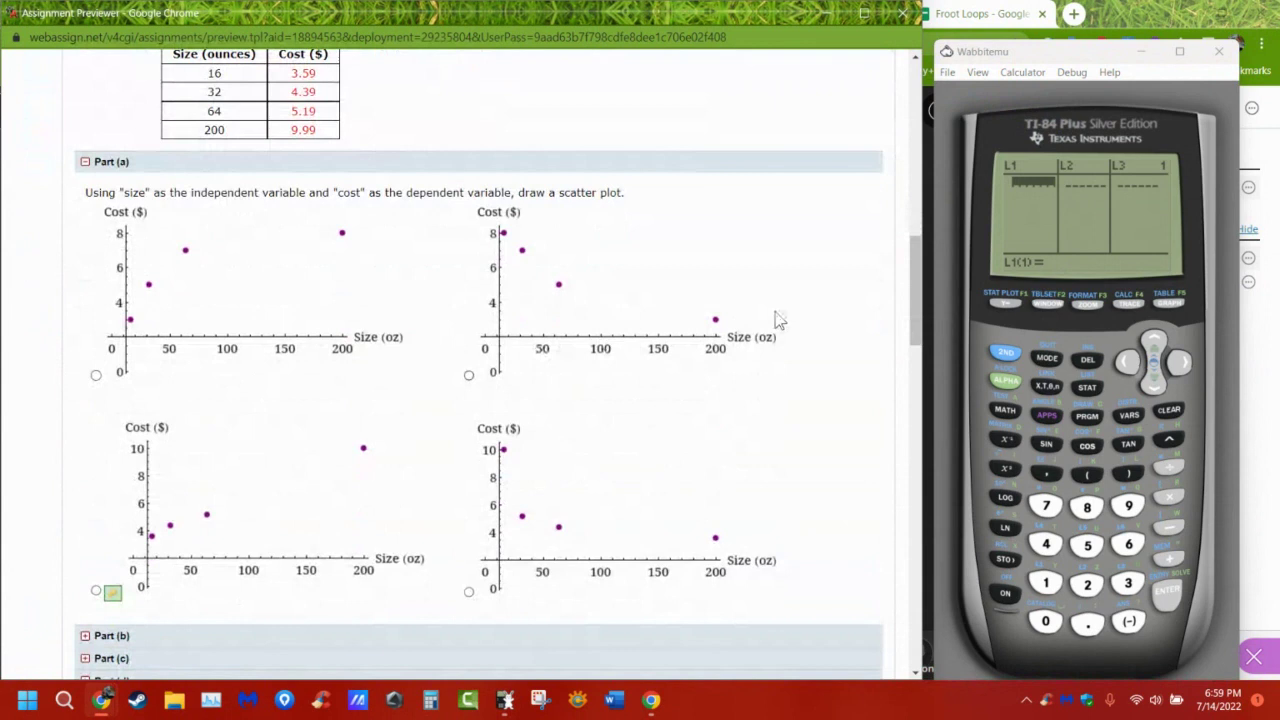
pyautogui.scroll(1, 505, 323)
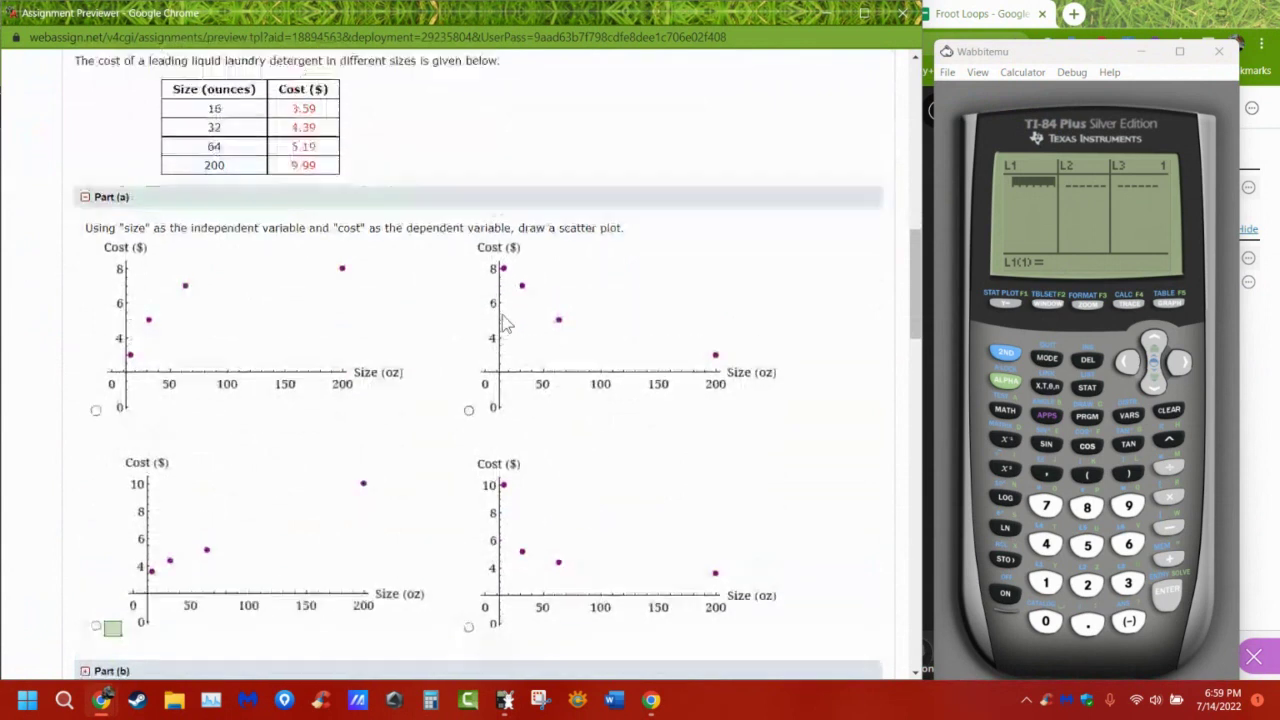
pyautogui.scroll(2, 505, 323)
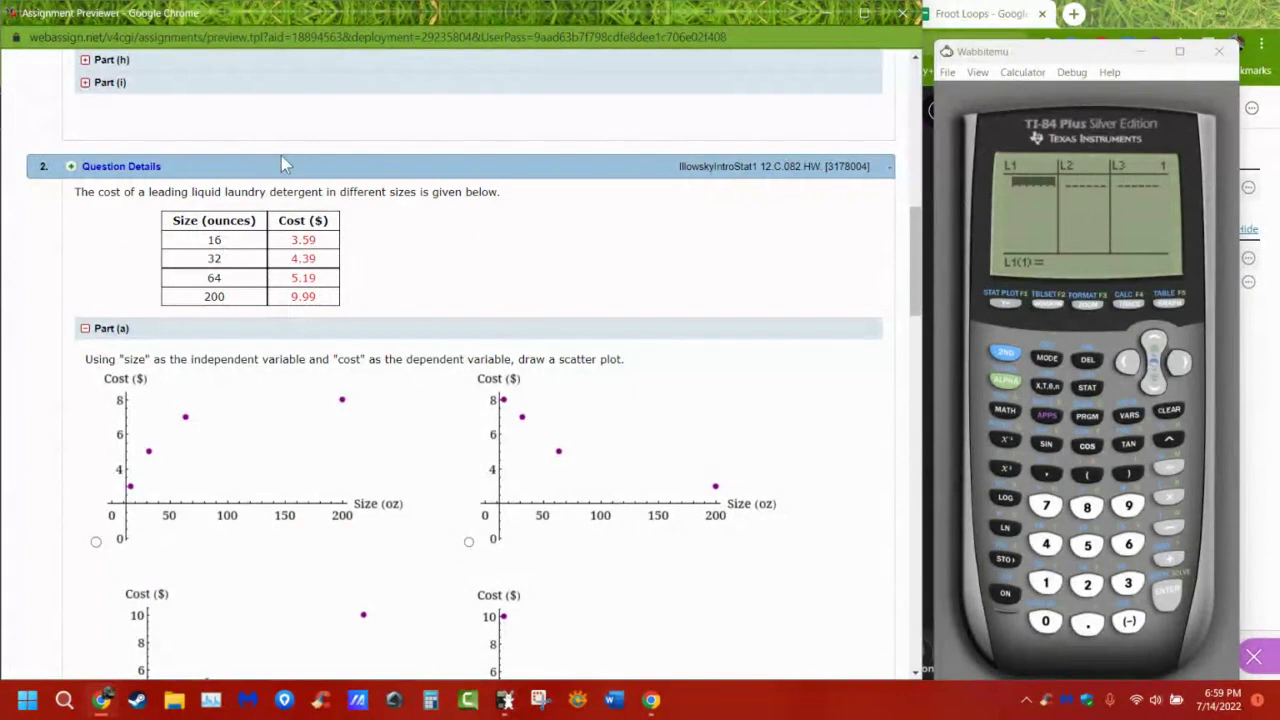
pyautogui.scroll(-6, 224, 248)
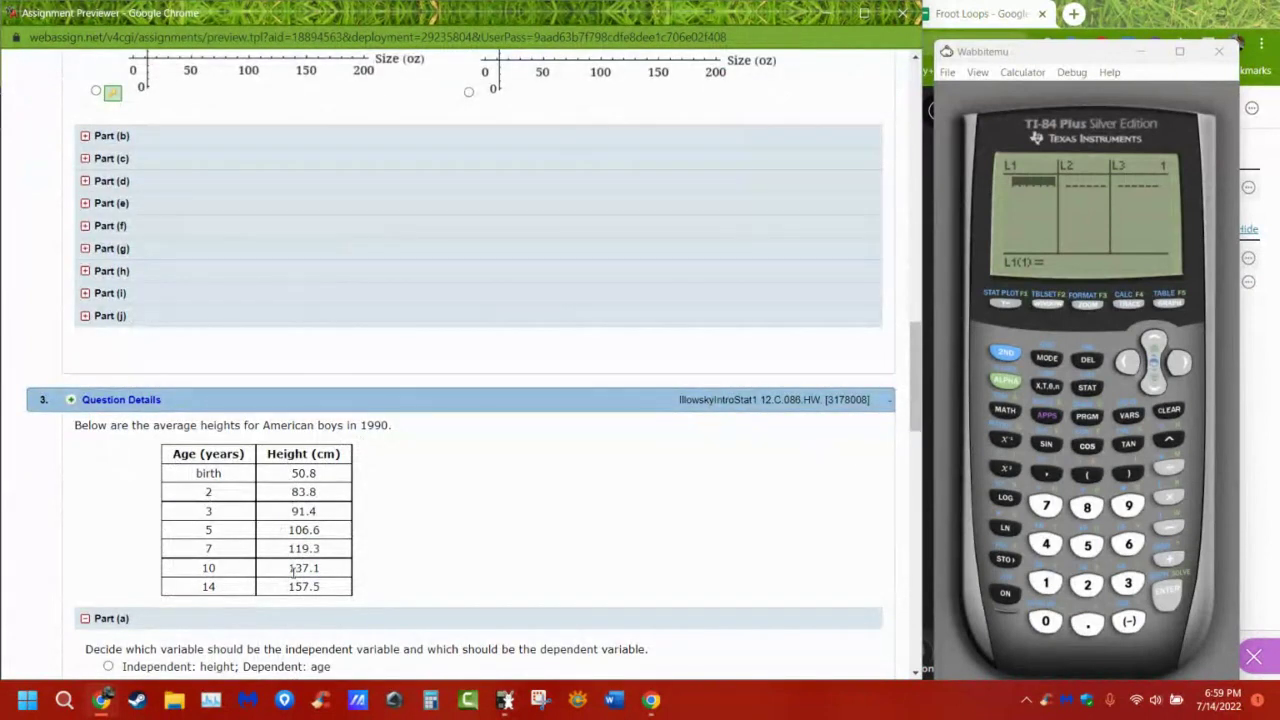
pyautogui.scroll(5, 300, 550)
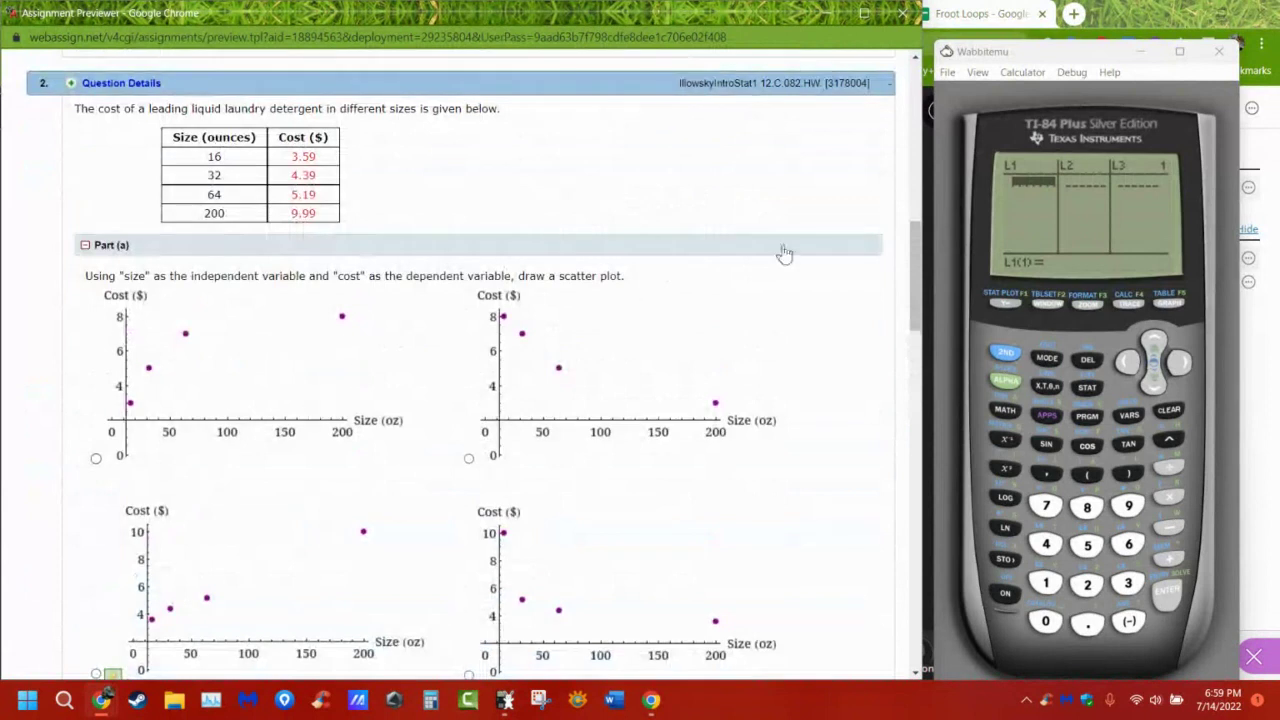
pyautogui.press('Tab')
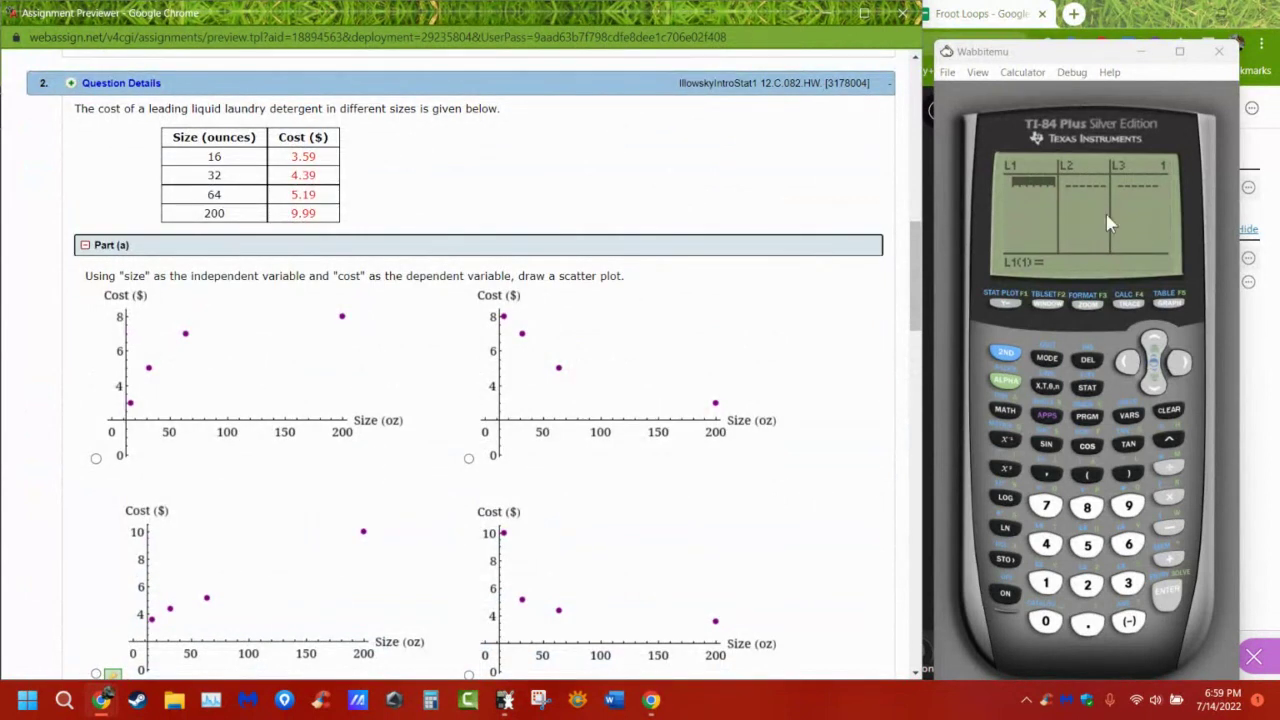
# Enter the detergent sizes 16, 32, 64 and 200 into L1
pyautogui.click(1028, 51)
pyautogui.moveTo(1028, 51); pyautogui.dragTo(1023, 52)
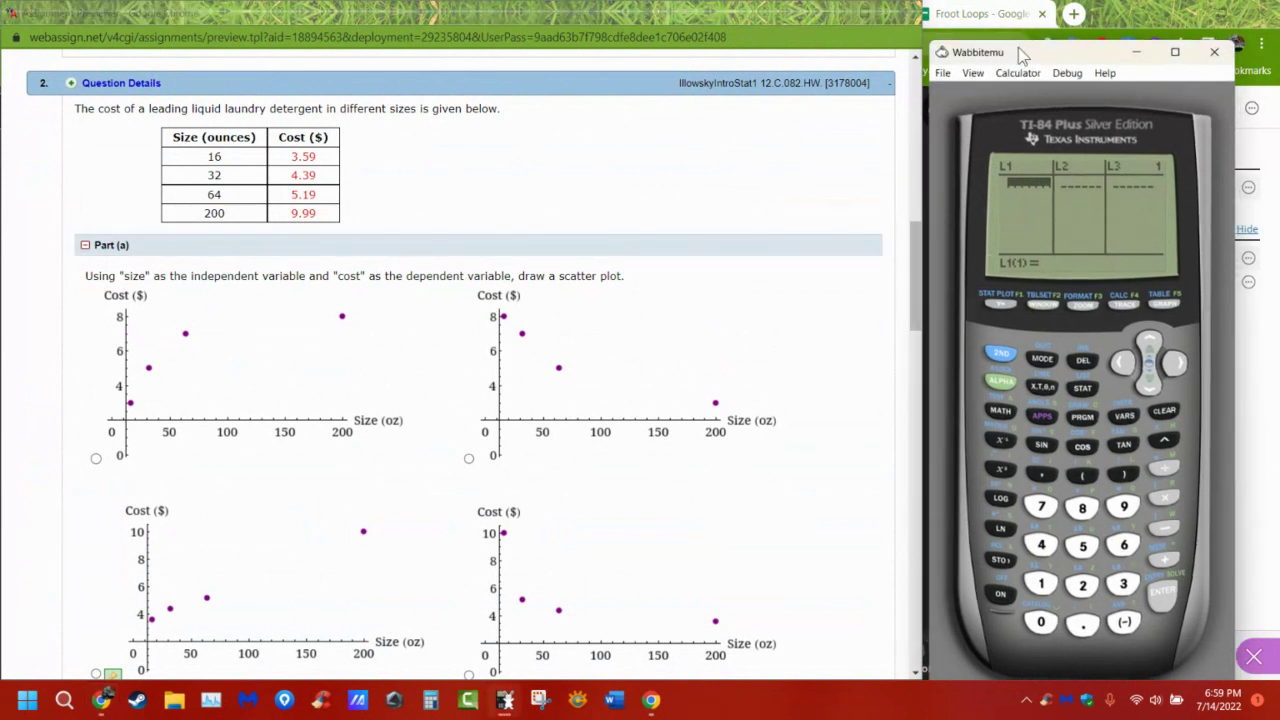
pyautogui.write('16')
pyautogui.press('Return')
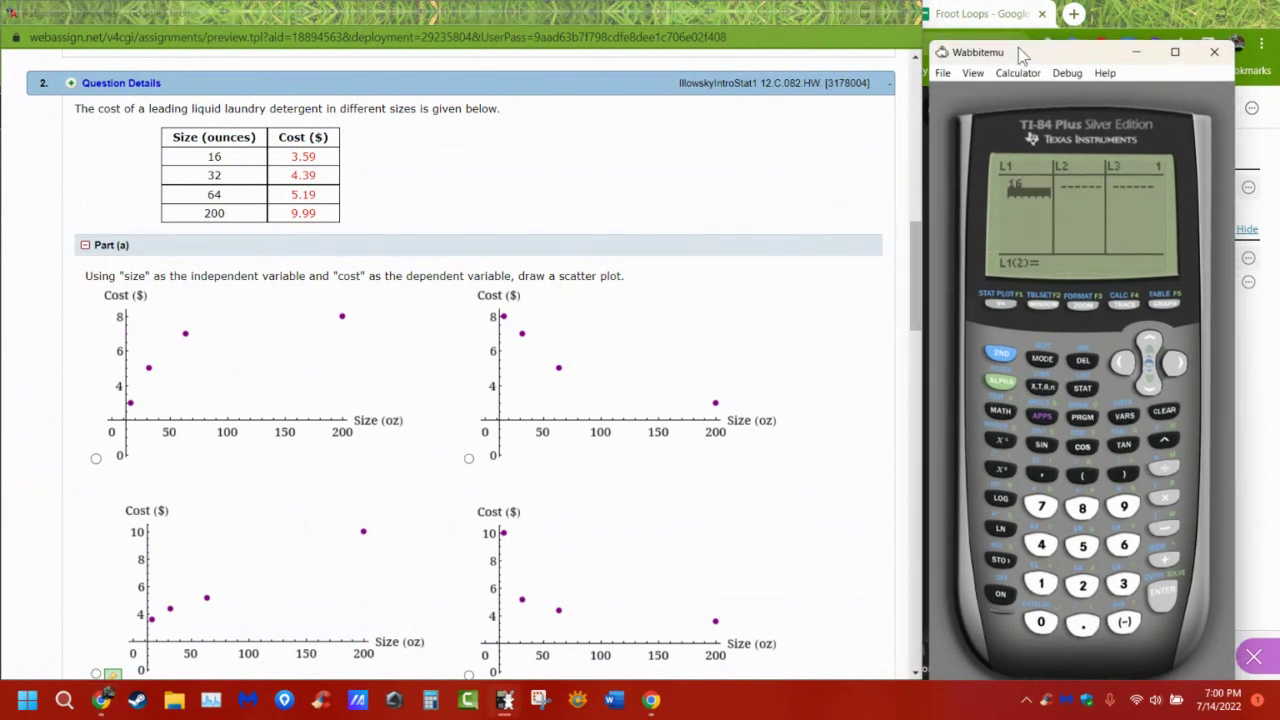
pyautogui.write('32')
pyautogui.press('Return')
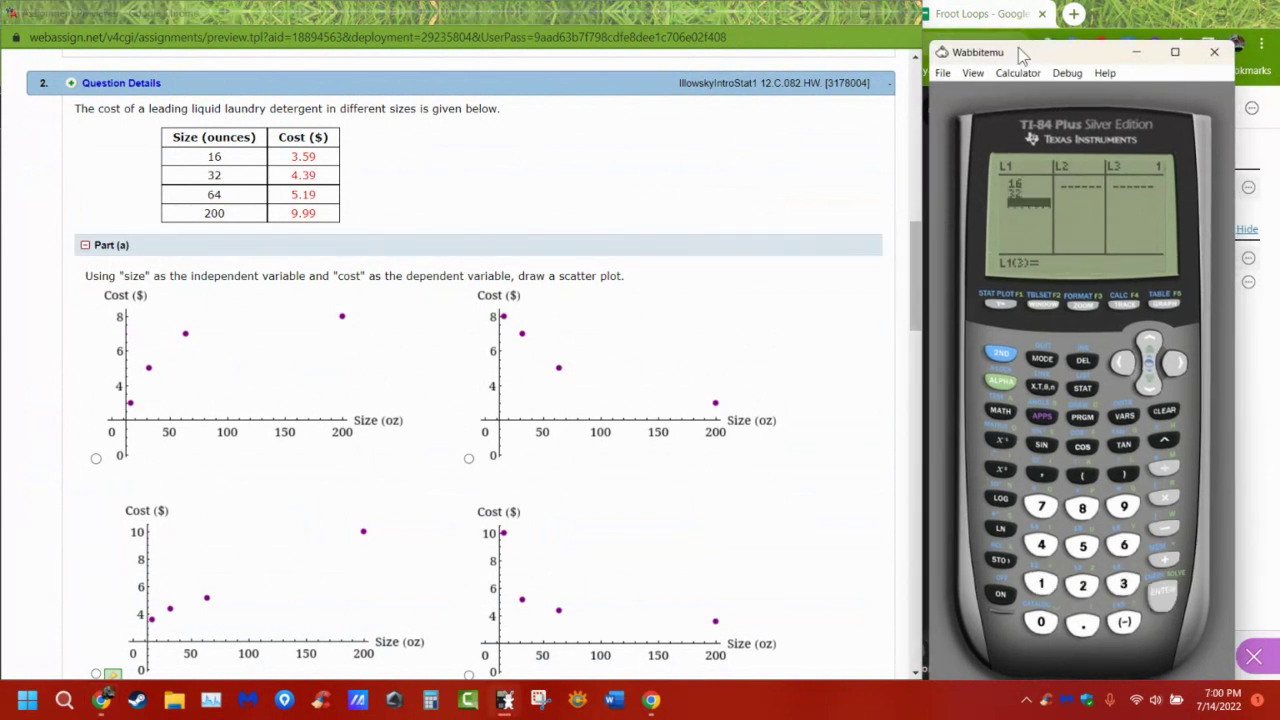
pyautogui.write('64')
pyautogui.press('Return')
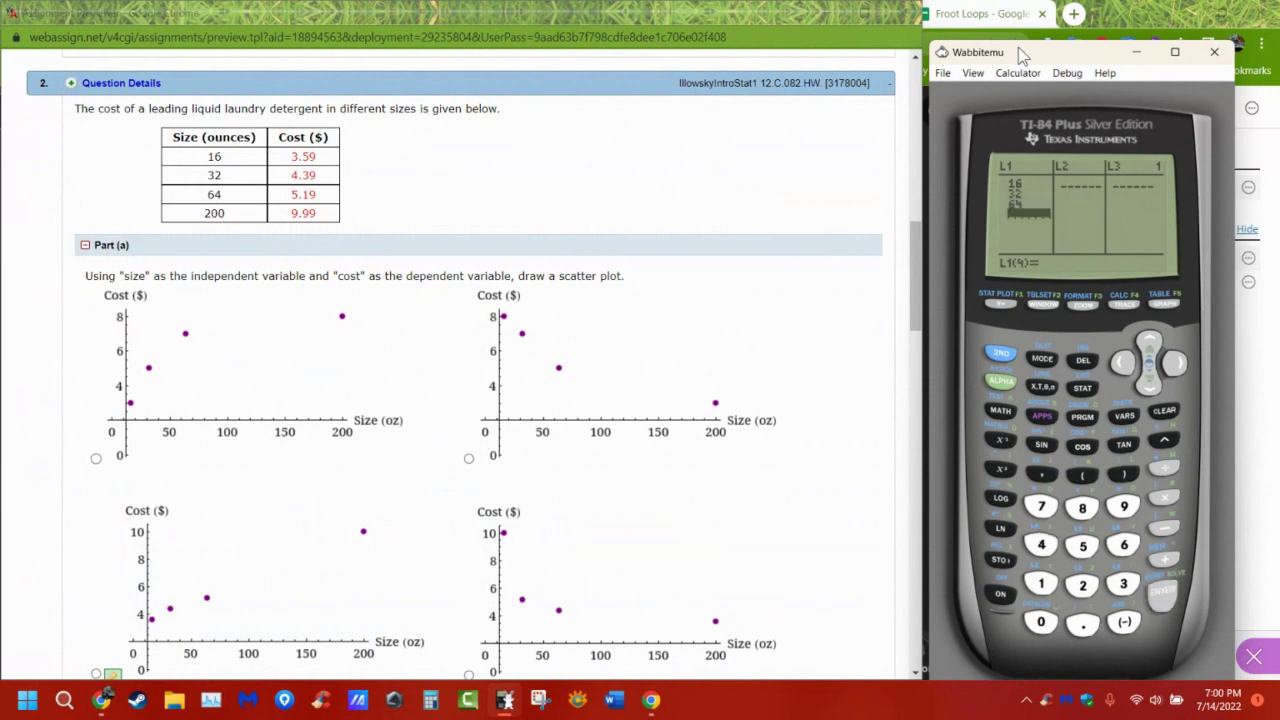
pyautogui.write('200')
pyautogui.press('Return')
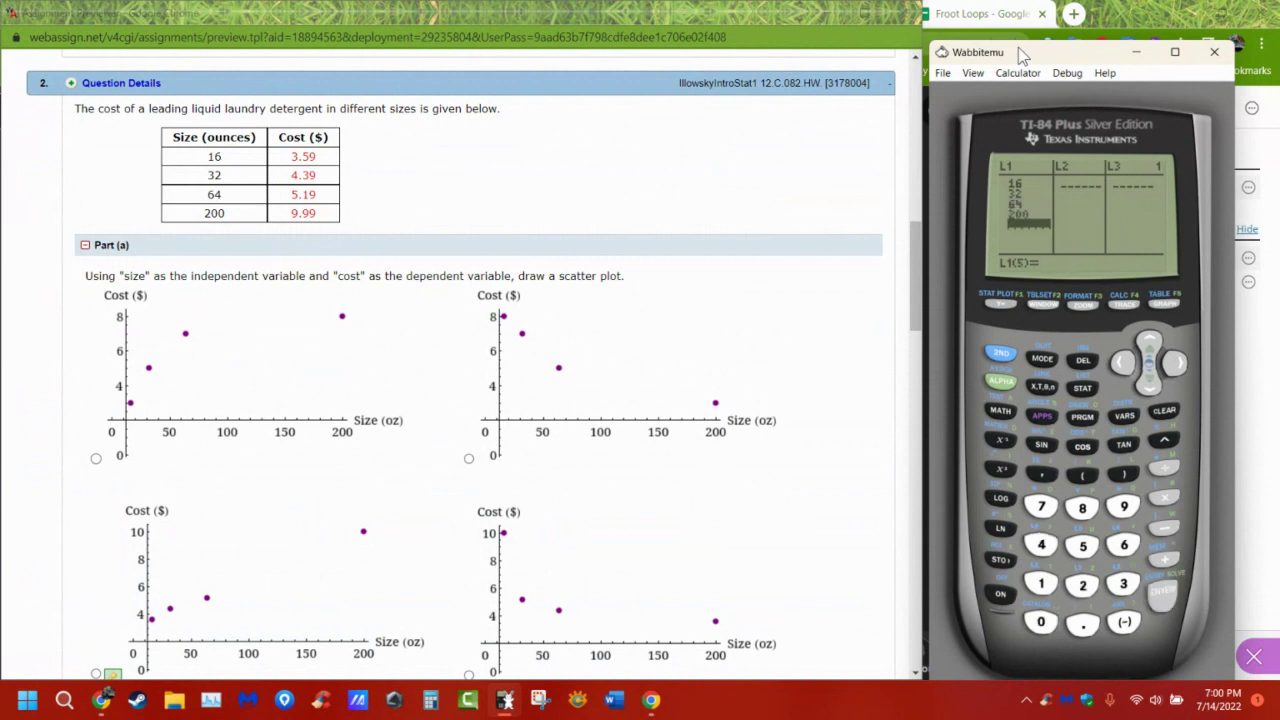
# Enter the costs 3.59, 4.39, 5.19 and 9.99 into L2
pyautogui.press('Right')
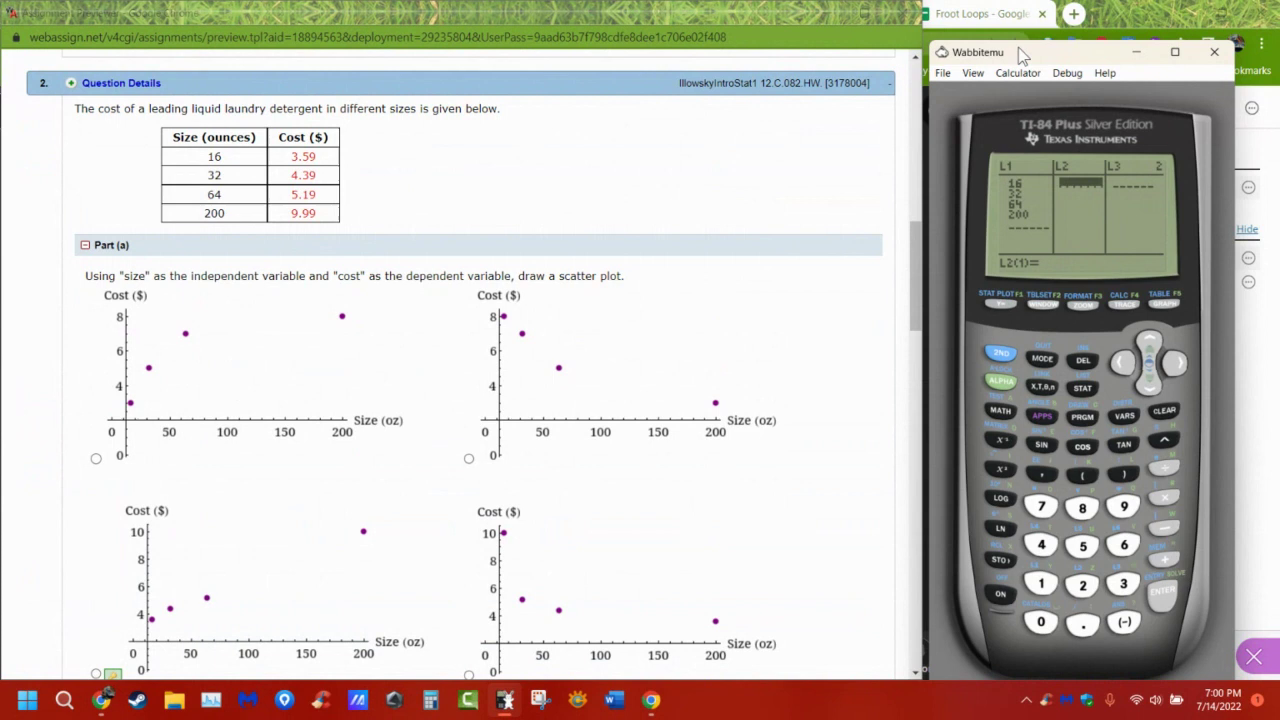
pyautogui.write('3.59')
pyautogui.press('Return')
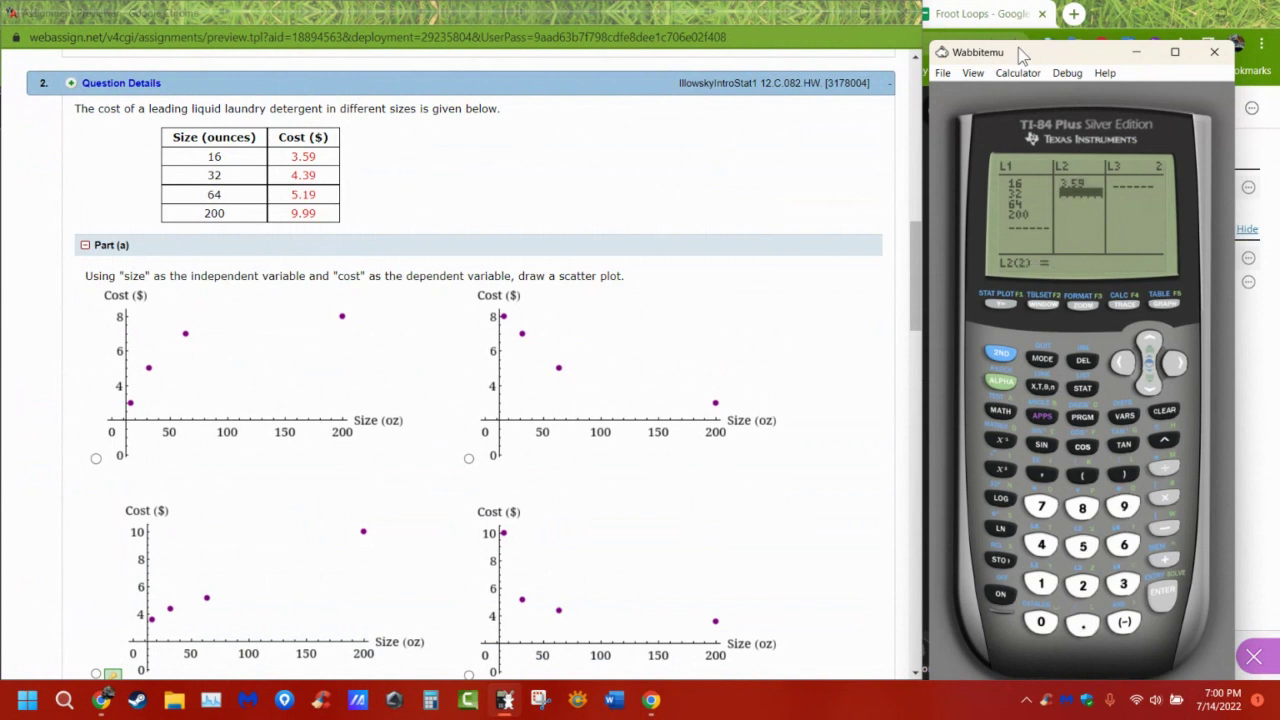
pyautogui.write('4.39')
pyautogui.press('Return')
pyautogui.write('5.19')
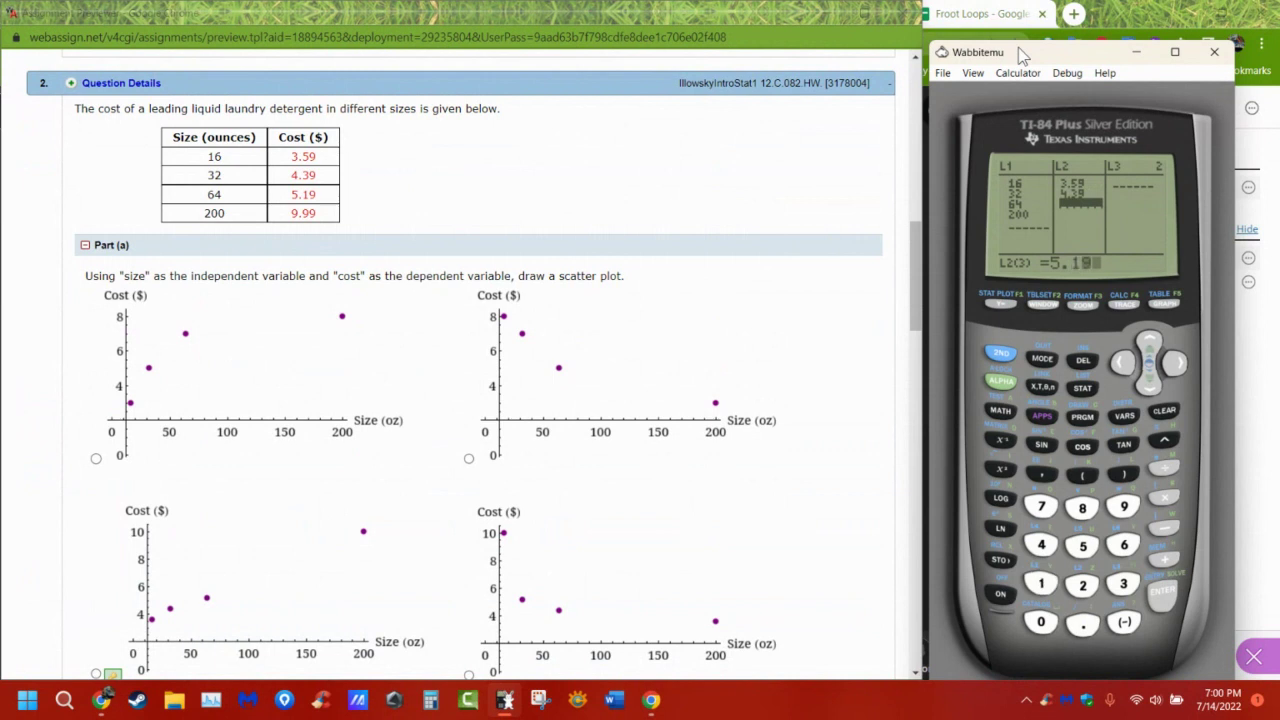
pyautogui.press('Return')
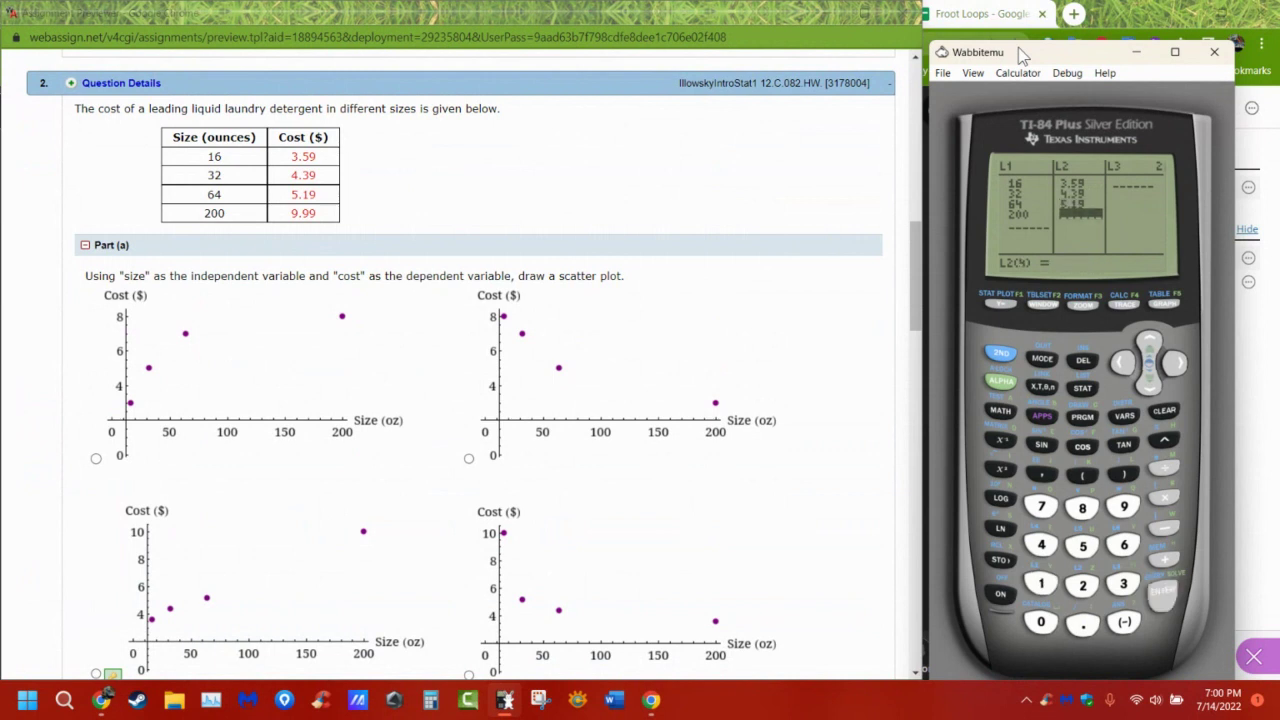
pyautogui.write('9.99')
pyautogui.press('Return')
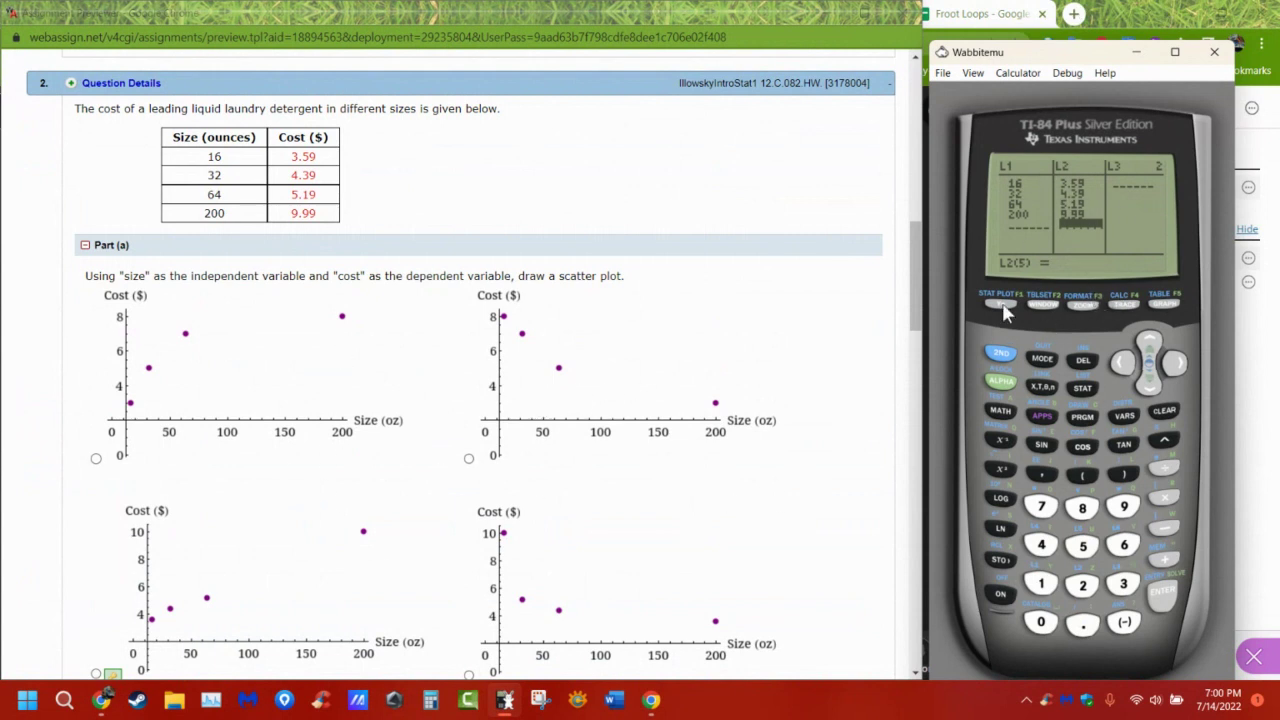
# Turn Stat Plot1 on and set its type to scatter plot
pyautogui.click(1006, 355)
pyautogui.click(1004, 301)
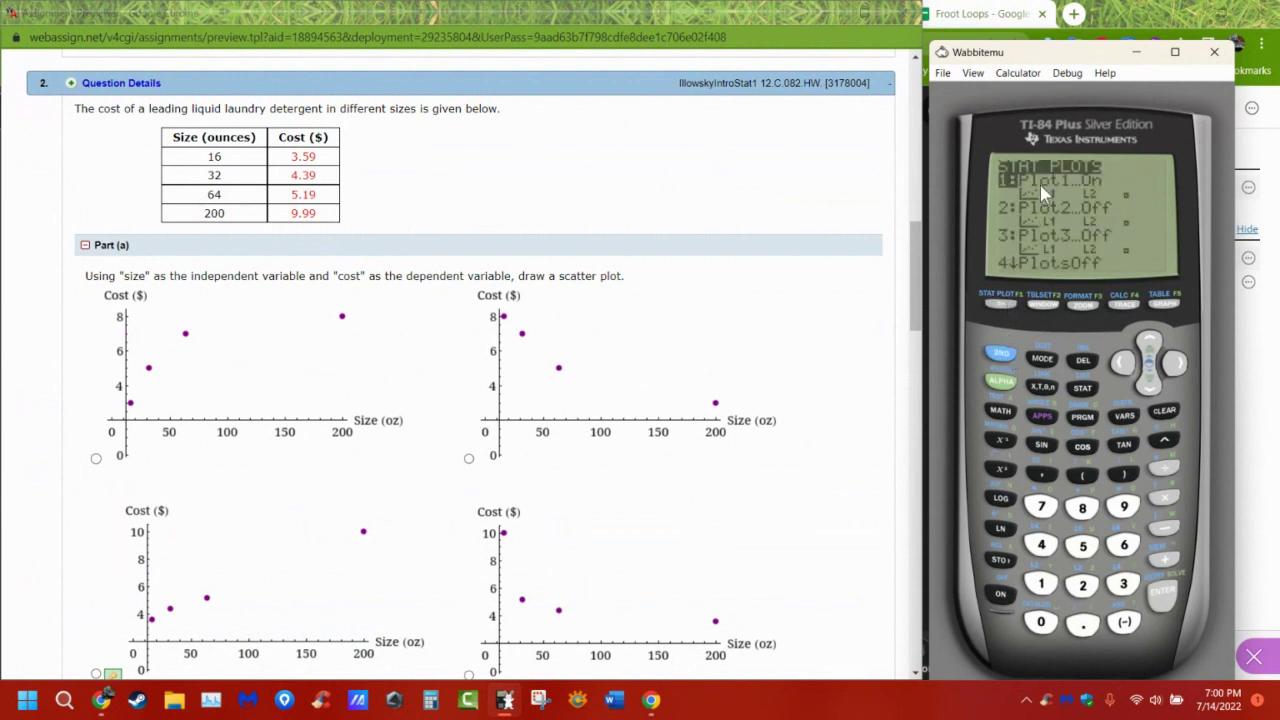
pyautogui.click(1168, 595)
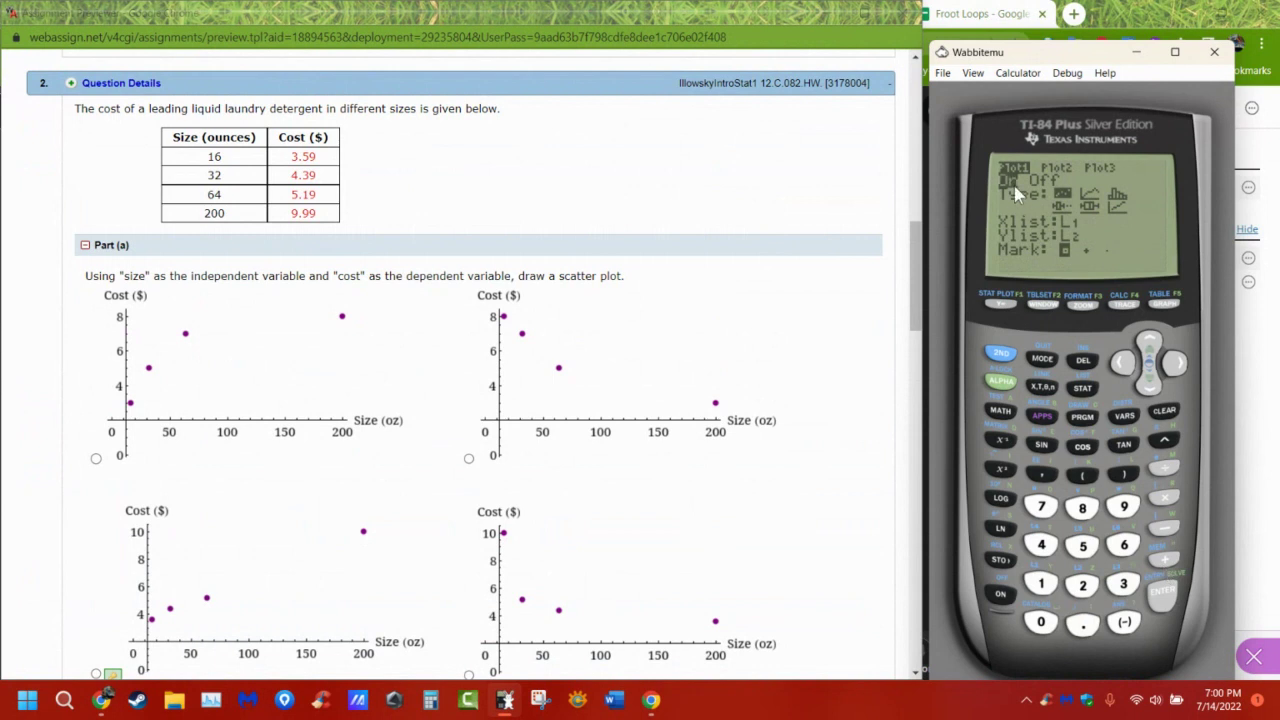
pyautogui.click(1180, 368)
pyautogui.click(1160, 598)
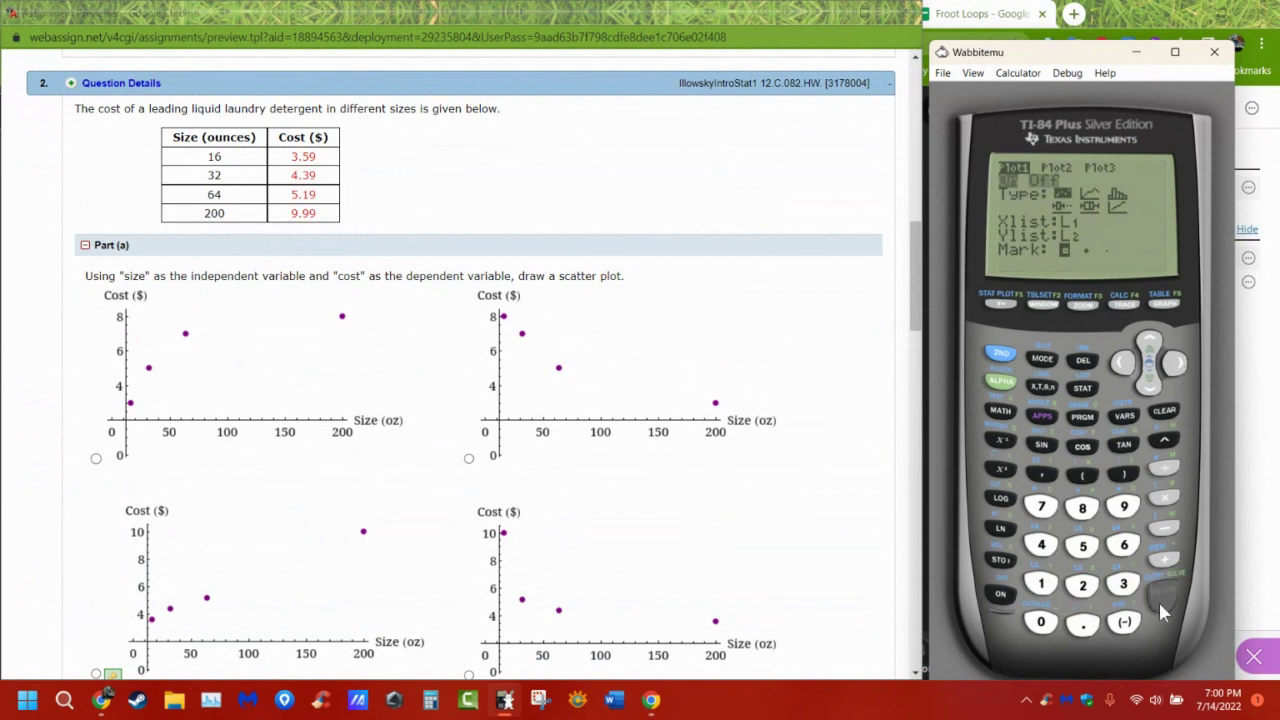
pyautogui.click(1124, 365)
pyautogui.click(1176, 604)
pyautogui.click(1174, 362)
pyautogui.click(1165, 595)
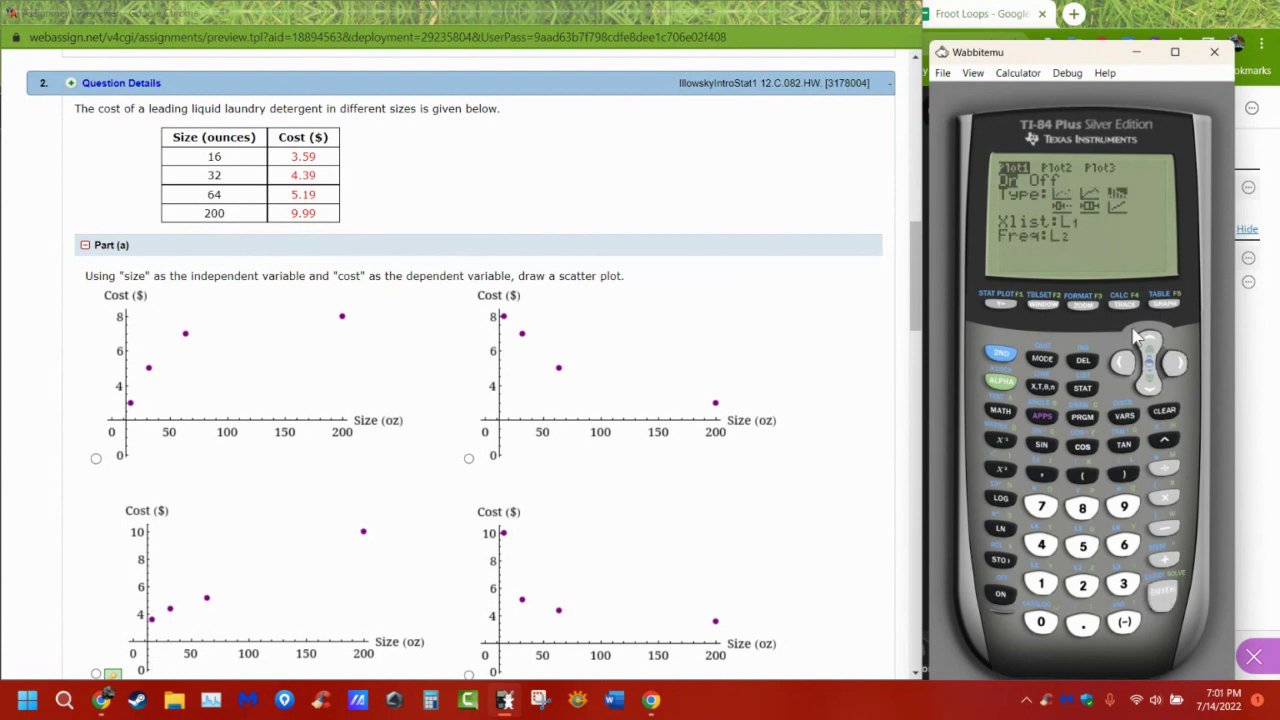
pyautogui.click(1128, 365)
pyautogui.click(1164, 598)
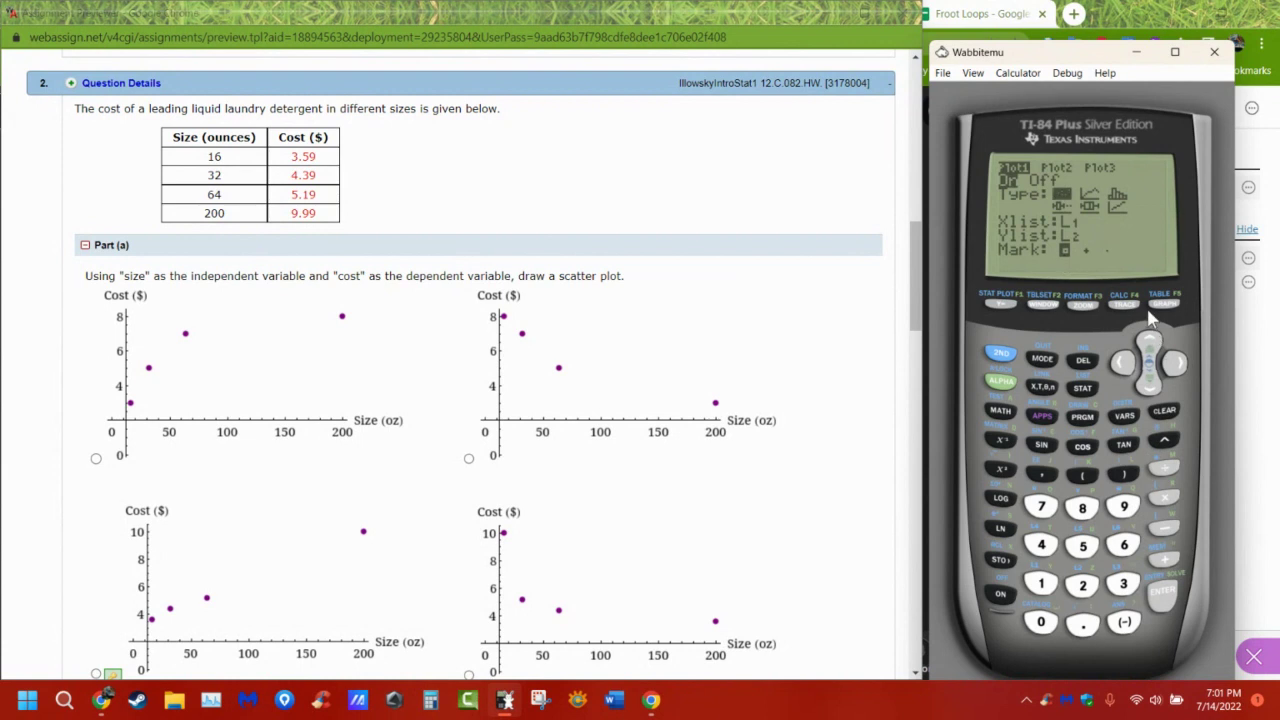
# Graph the plot with ZoomStat to fit the four detergent points
pyautogui.click(1085, 310)
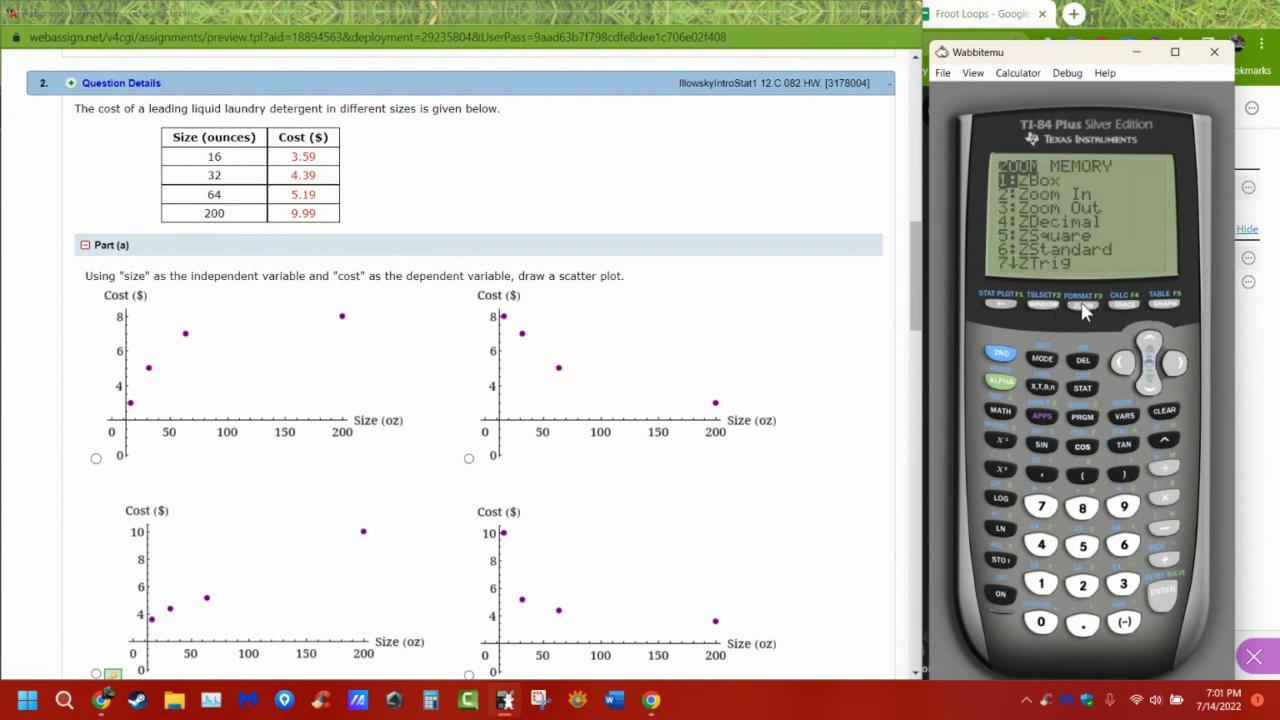
pyautogui.click(1150, 385)
pyautogui.click(1150, 385)
pyautogui.click(1150, 385)
pyautogui.click(1150, 385)
pyautogui.click(1150, 385)
pyautogui.click(1150, 385)
pyautogui.click(1151, 377)
pyautogui.click(1151, 377)
pyautogui.click(1151, 377)
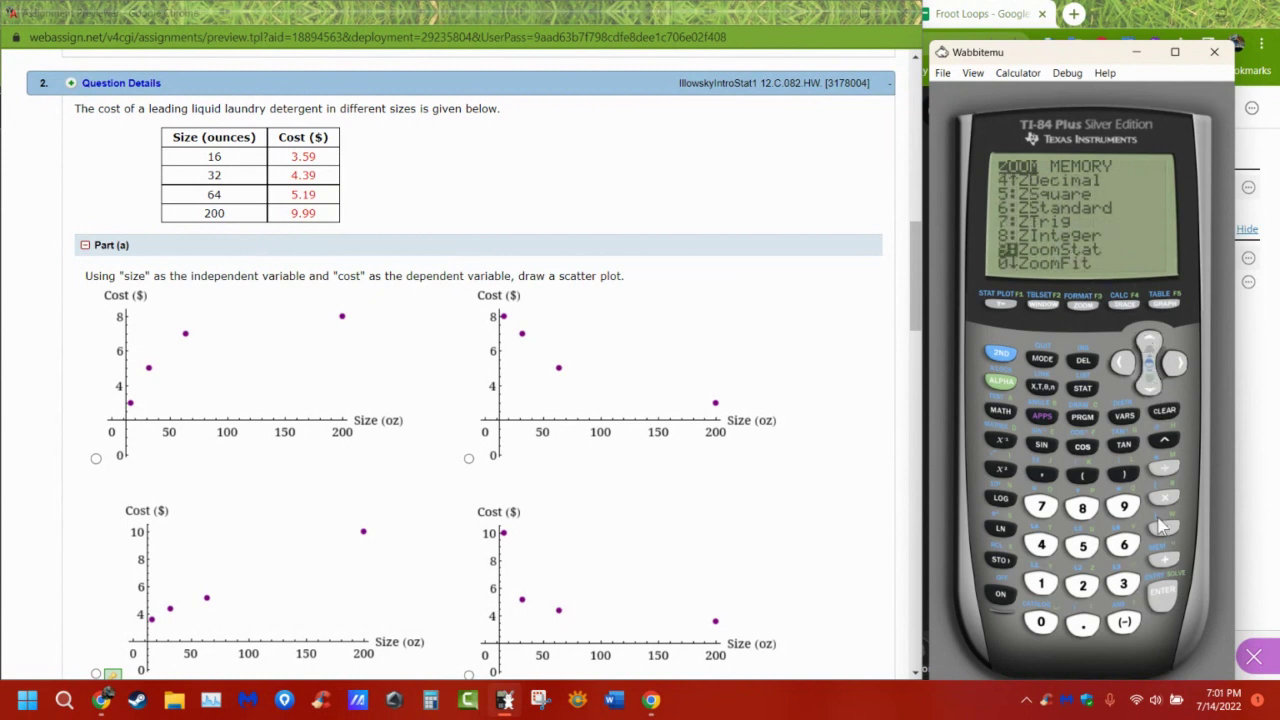
pyautogui.click(1161, 598)
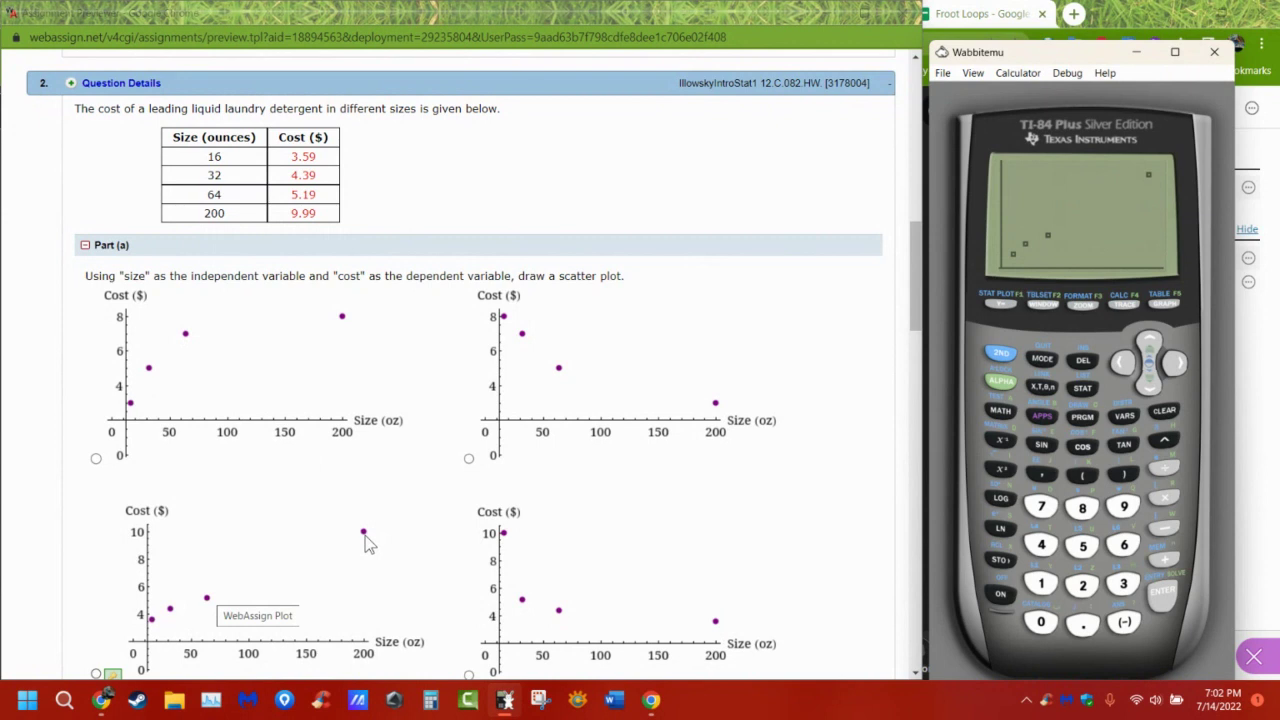
pyautogui.scroll(-3, 366, 540)
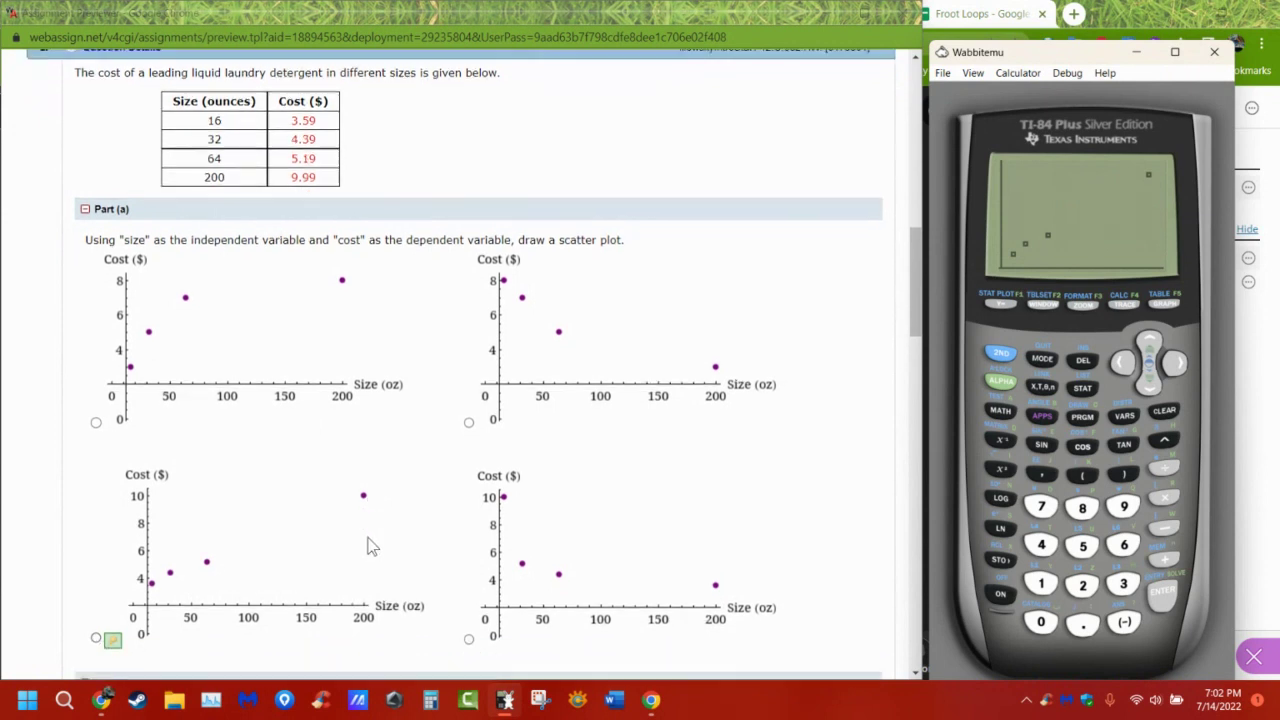
# Expand Part (b), then open Part (c), collapse Part (b), and highlight the ŷ = a + bx form
pyautogui.click(197, 556)
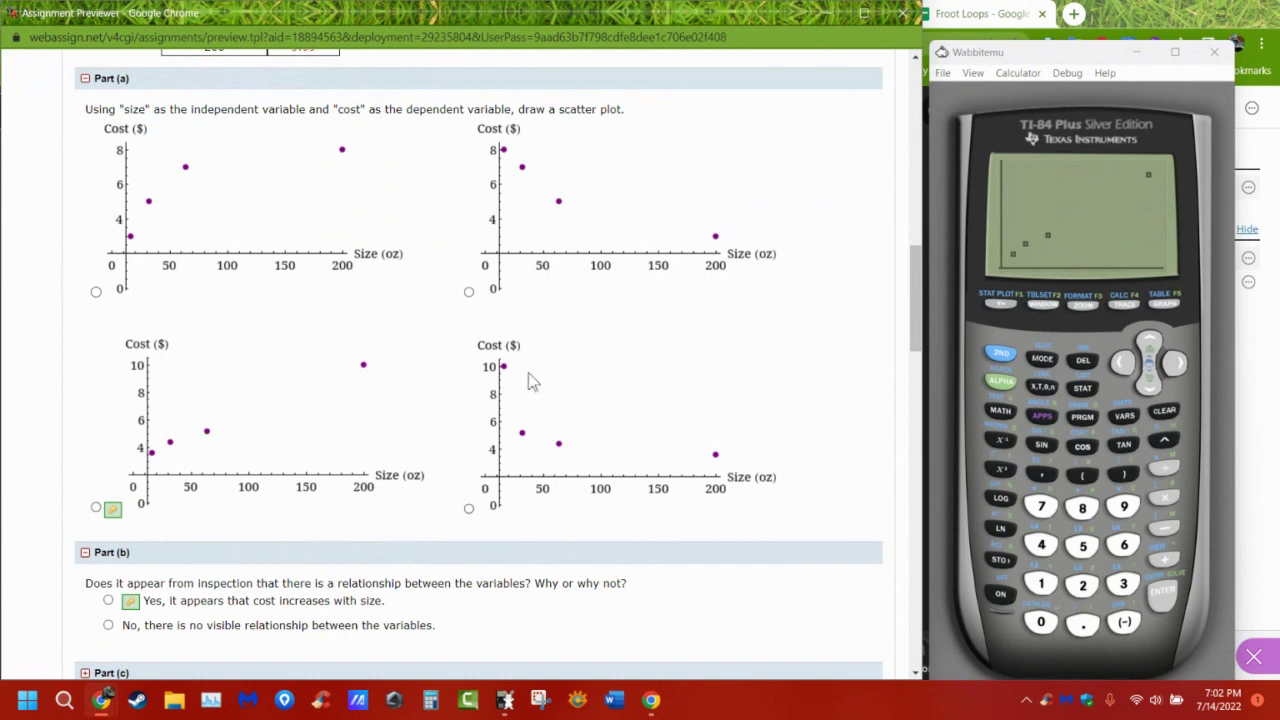
pyautogui.scroll(-1, 308, 630)
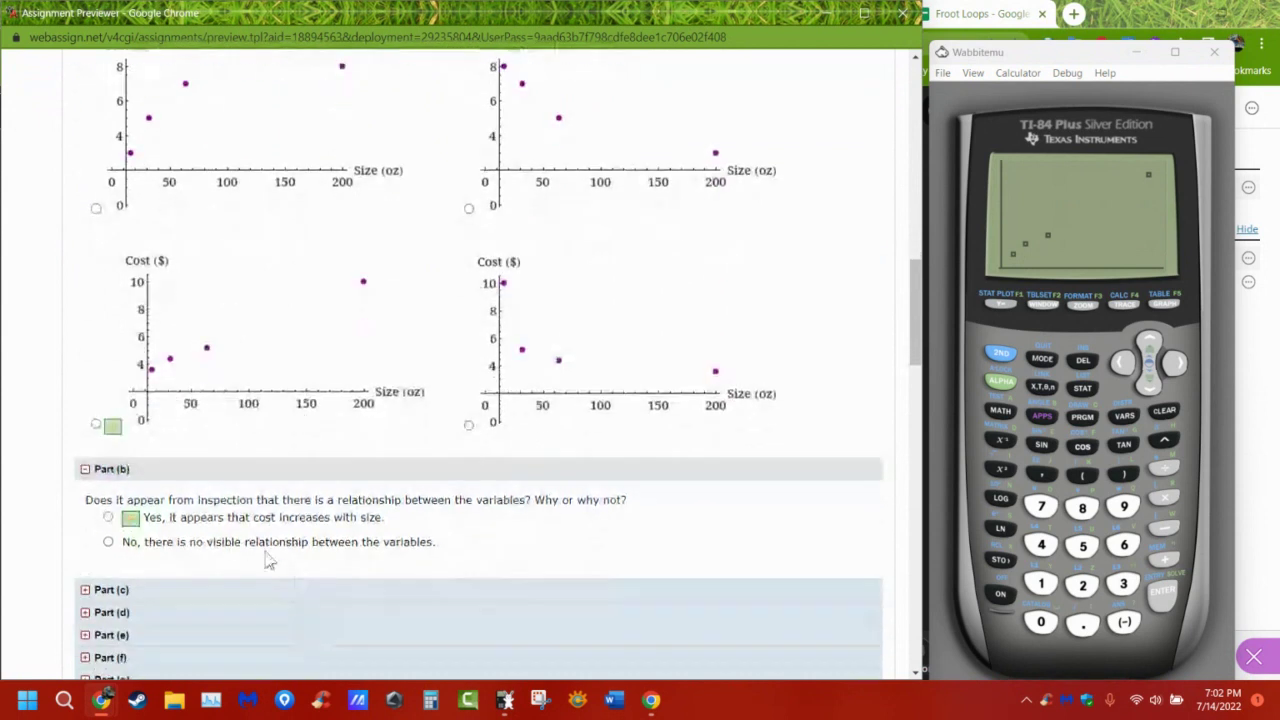
pyautogui.click(152, 590)
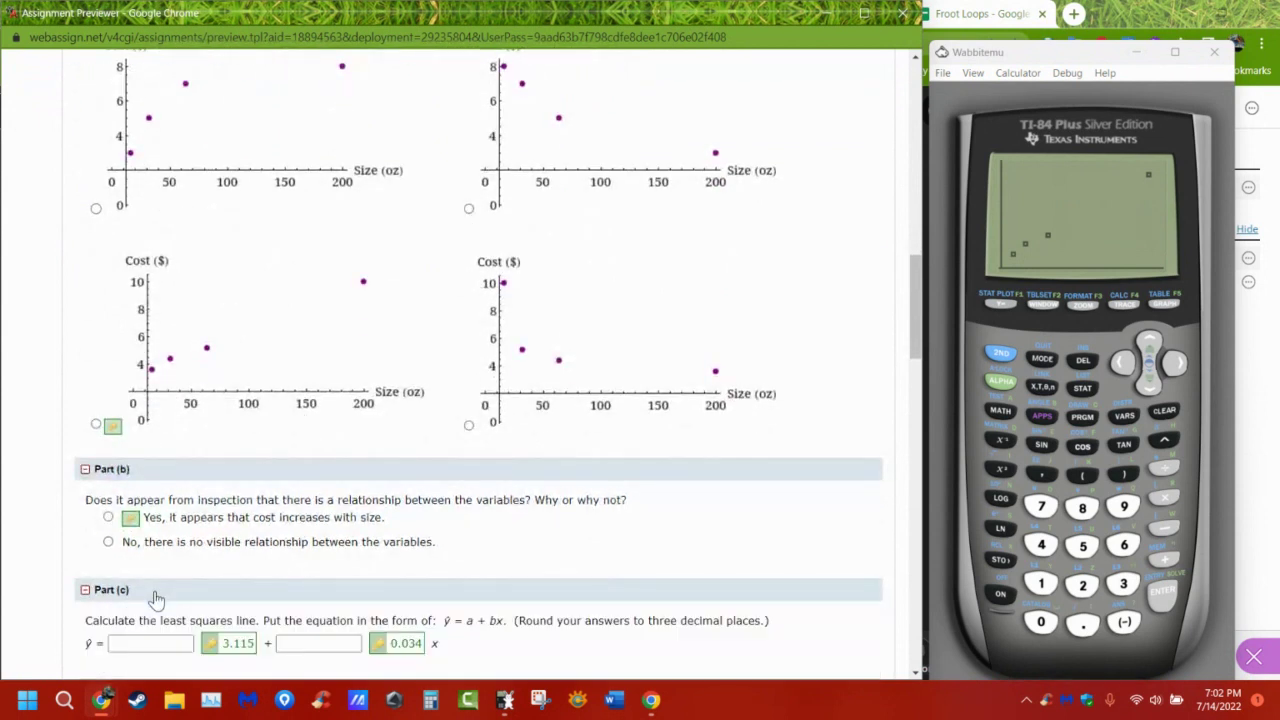
pyautogui.click(120, 469)
pyautogui.moveTo(241, 522); pyautogui.dragTo(514, 524)
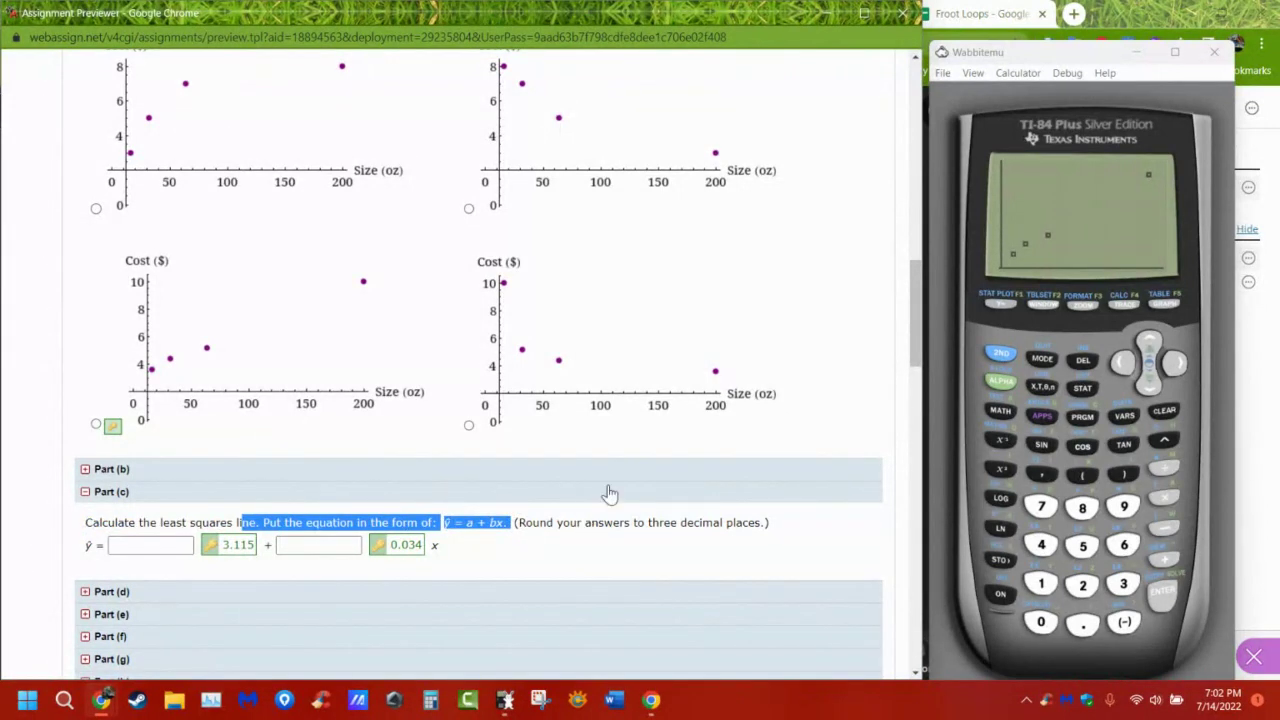
# Move down the STAT CALC menu to 8:LinReg(a+bx)
pyautogui.click(1090, 396)
pyautogui.click(1175, 362)
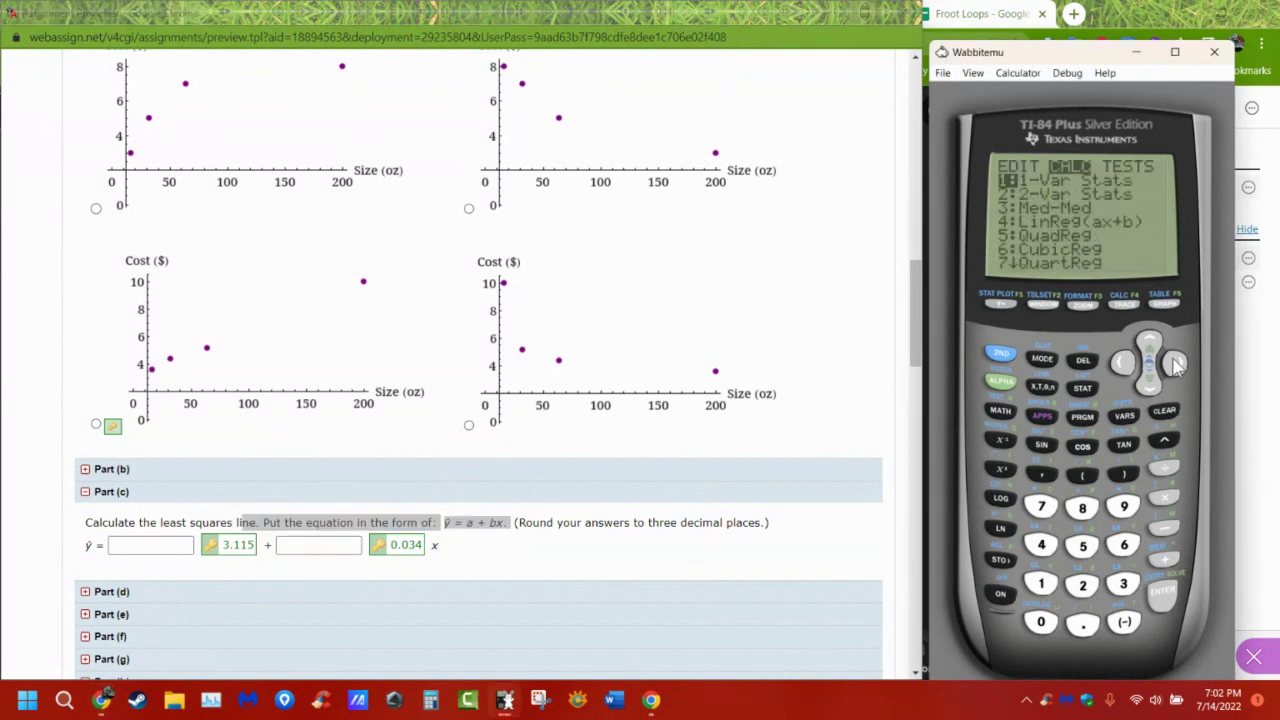
pyautogui.click(1152, 386)
pyautogui.click(1152, 386)
pyautogui.click(1152, 386)
pyautogui.click(1152, 386)
pyautogui.click(1152, 386)
pyautogui.click(1155, 388)
pyautogui.click(1155, 388)
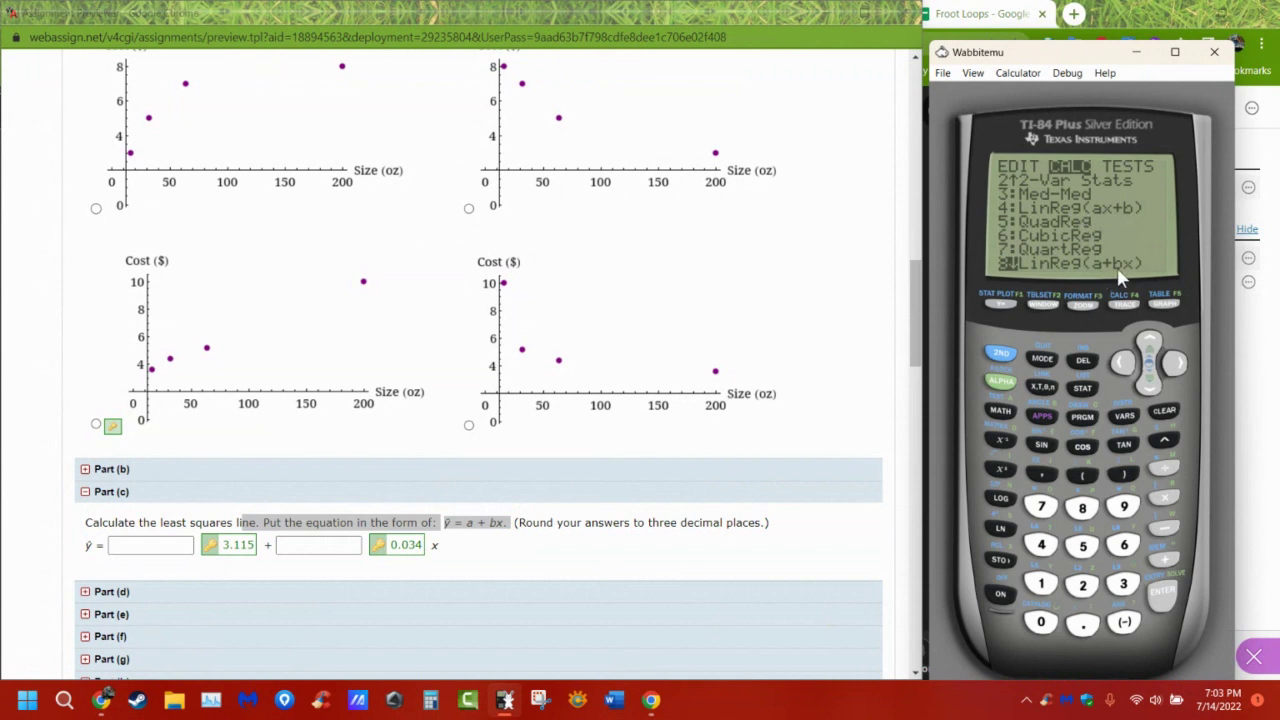
# Run LinReg(a+bx) on L1 and L2, giving a=3.11486692 and b=.0342965779
pyautogui.click(489, 517)
pyautogui.moveTo(468, 522); pyautogui.dragTo(505, 522)
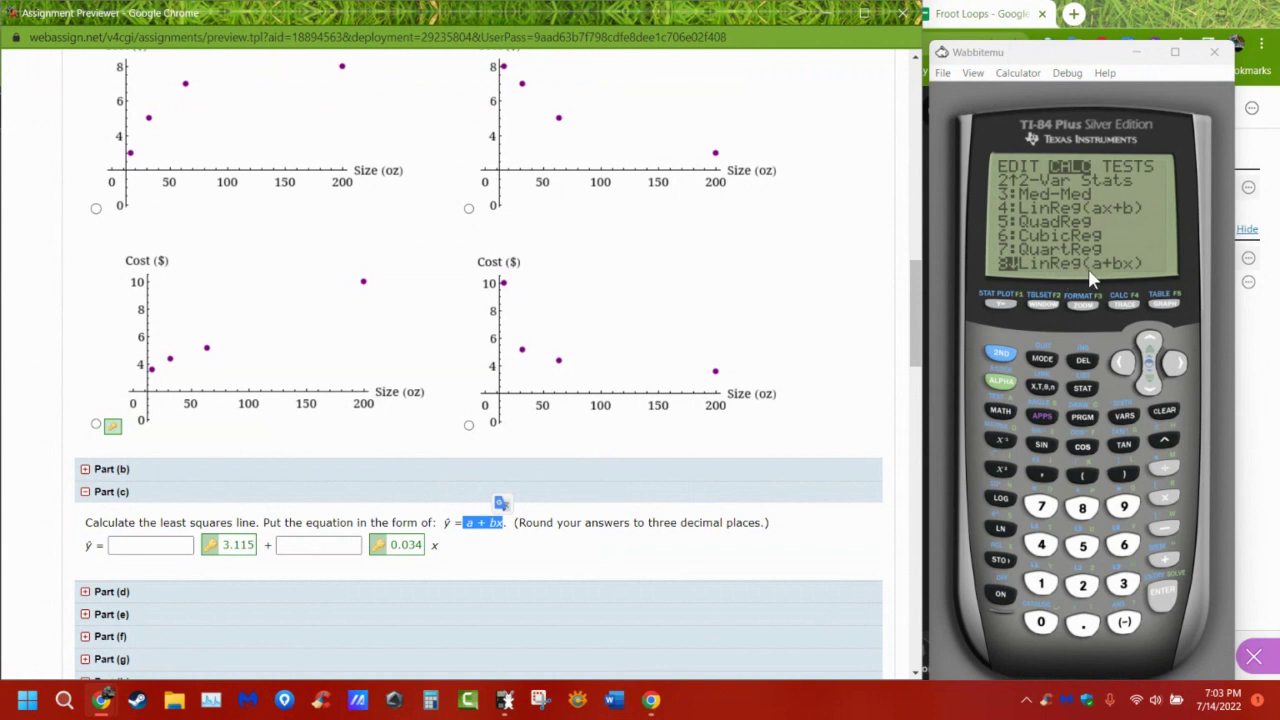
pyautogui.click(1165, 597)
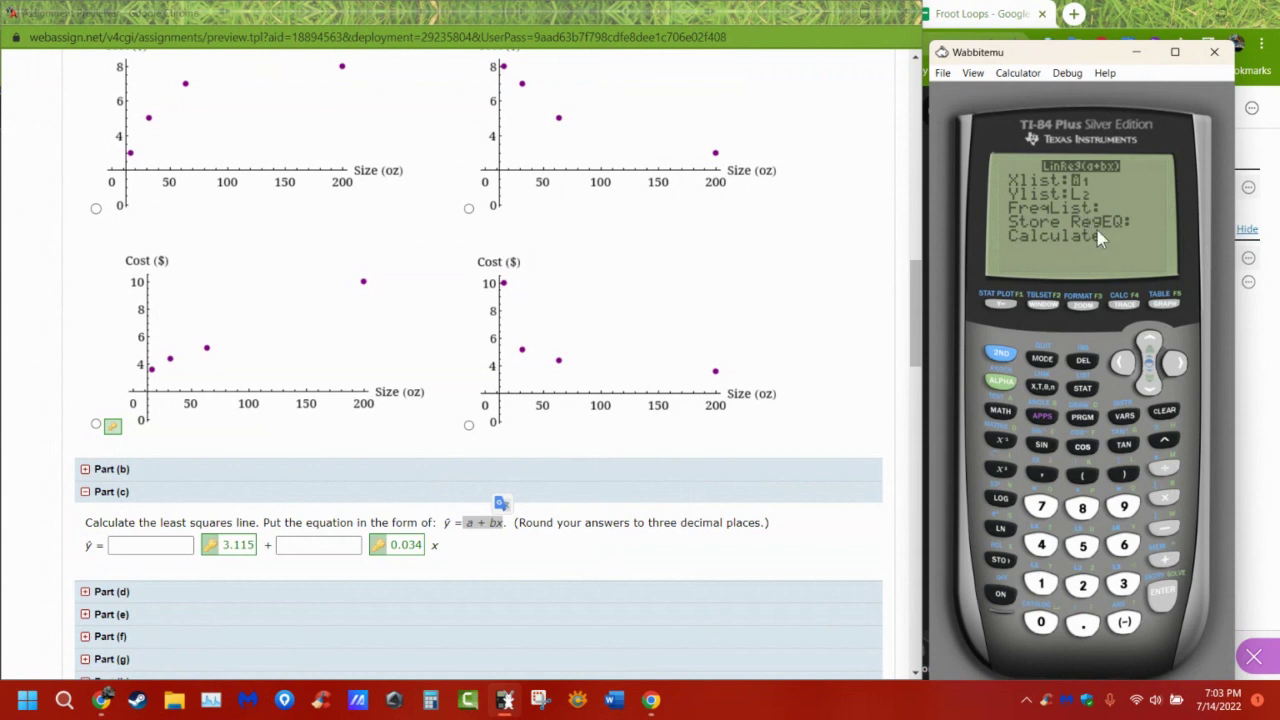
pyautogui.click(1151, 382)
pyautogui.click(1151, 386)
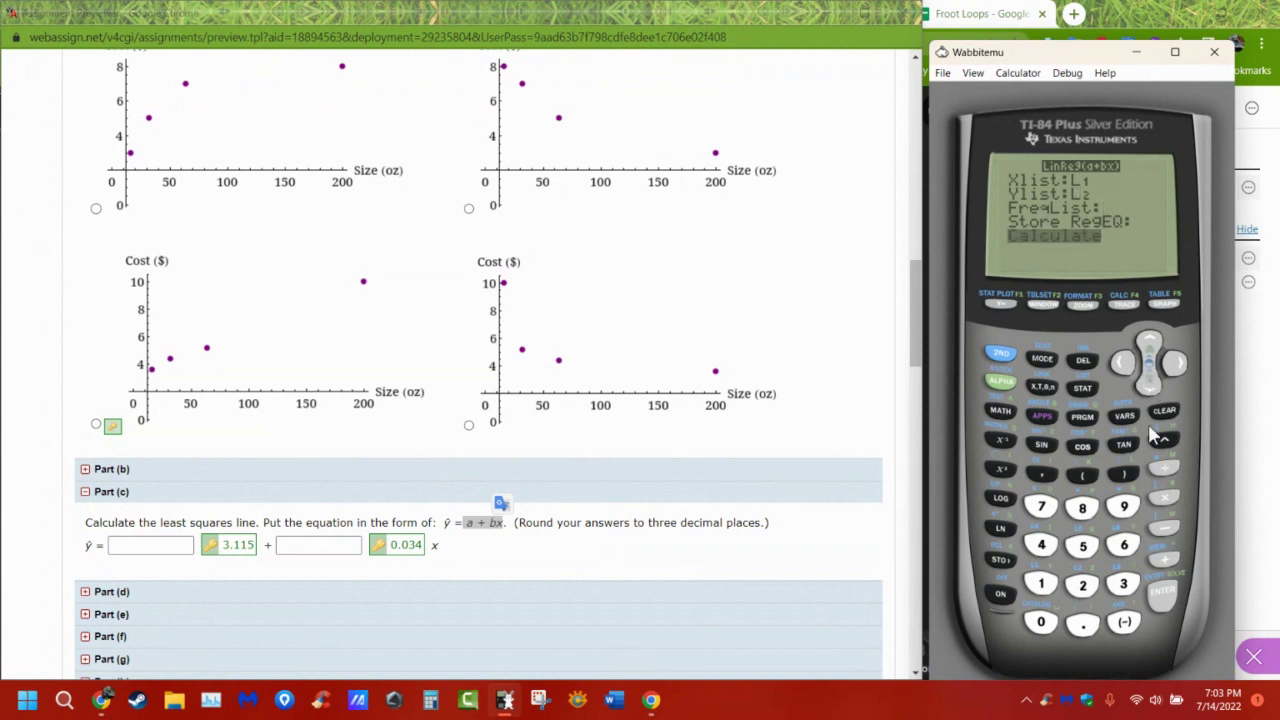
pyautogui.click(1180, 638)
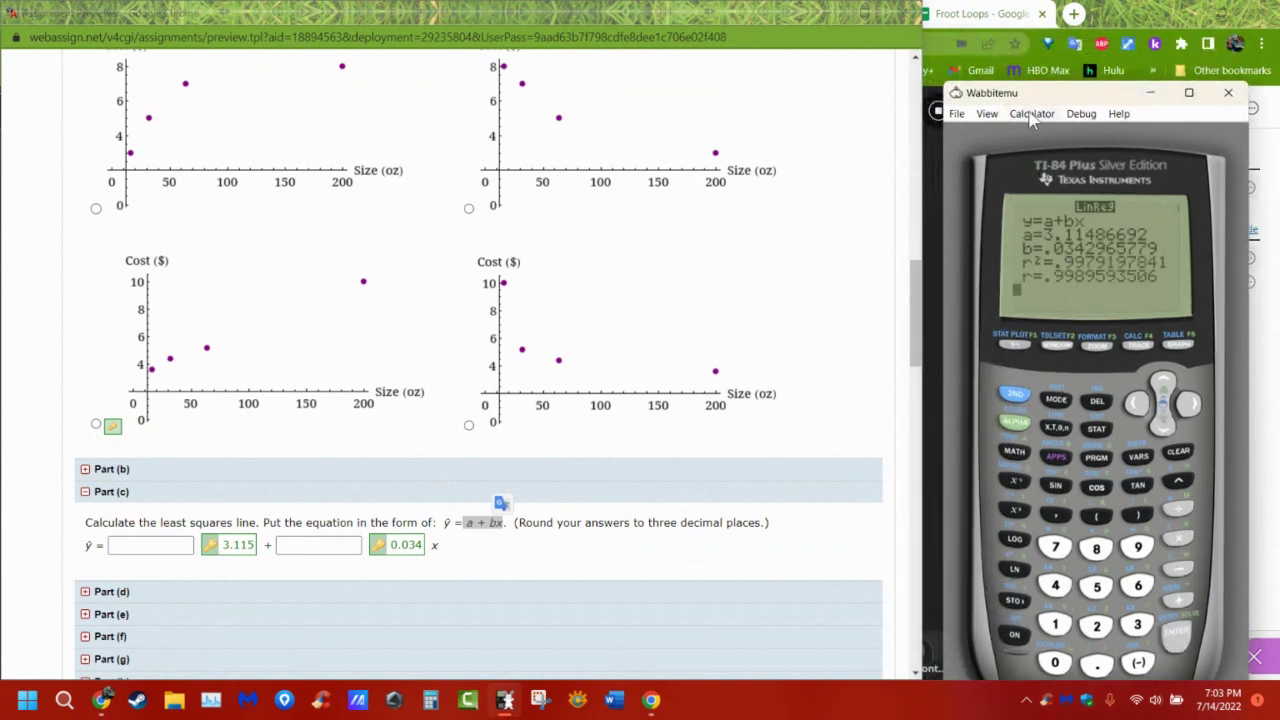
pyautogui.moveTo(1062, 97); pyautogui.dragTo(1053, 17)
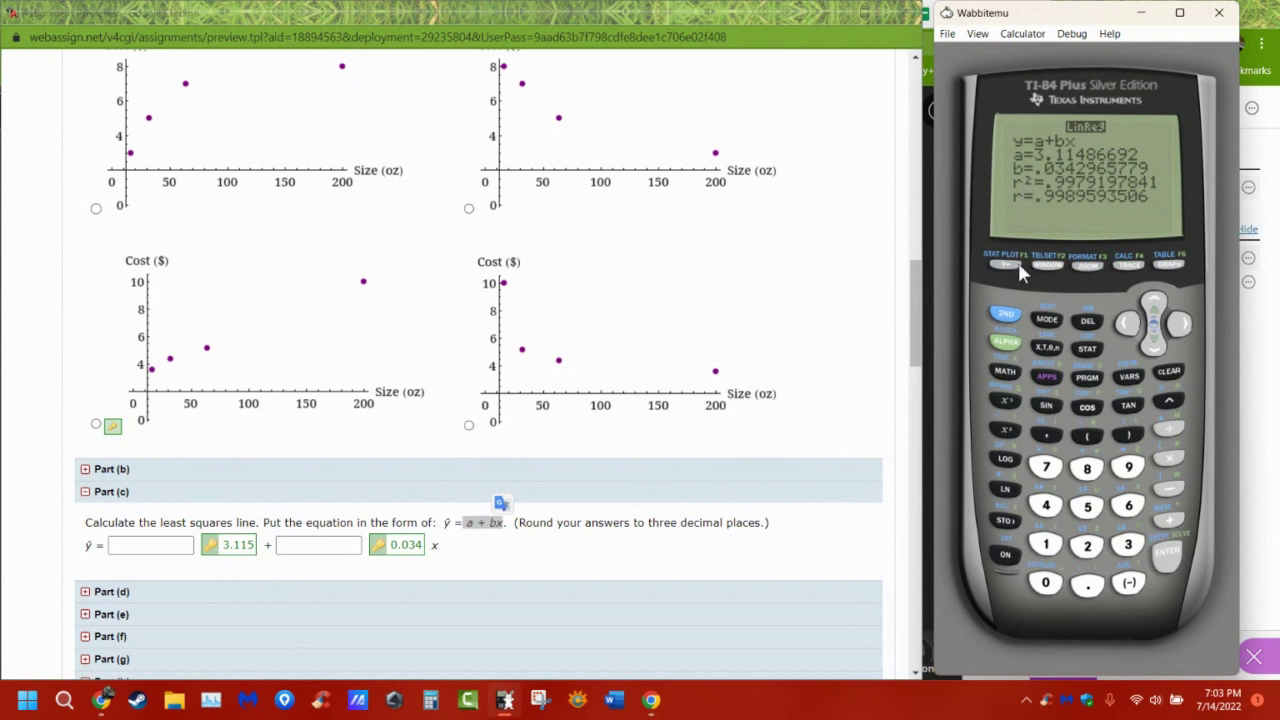
# Run DiagnosticOn from the CATALOG so it returns Done
pyautogui.click(1006, 315)
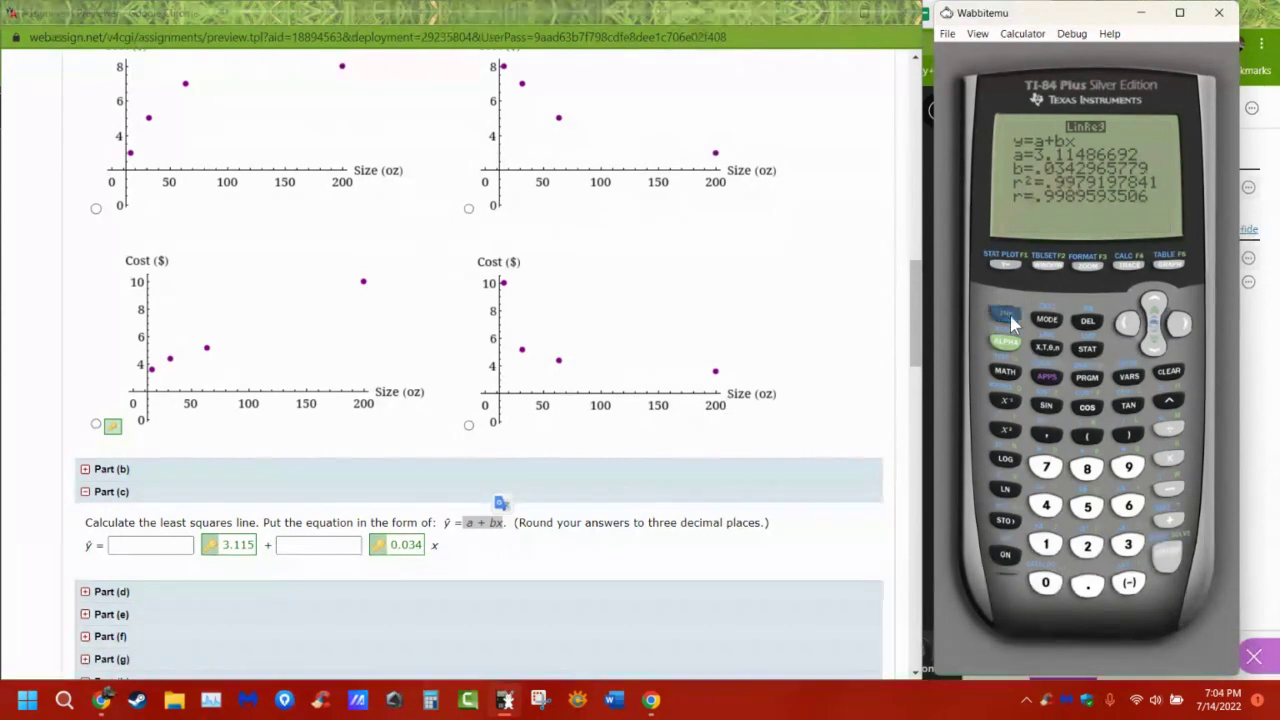
pyautogui.click(1045, 582)
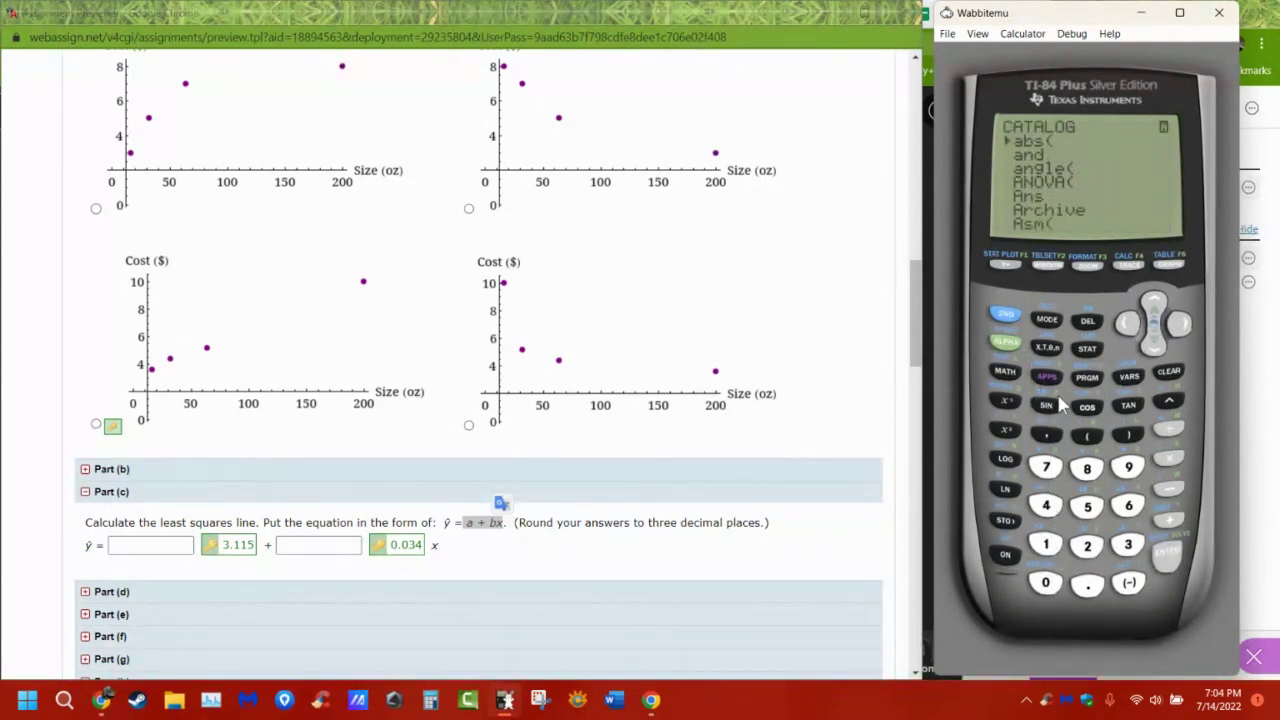
pyautogui.press('d')
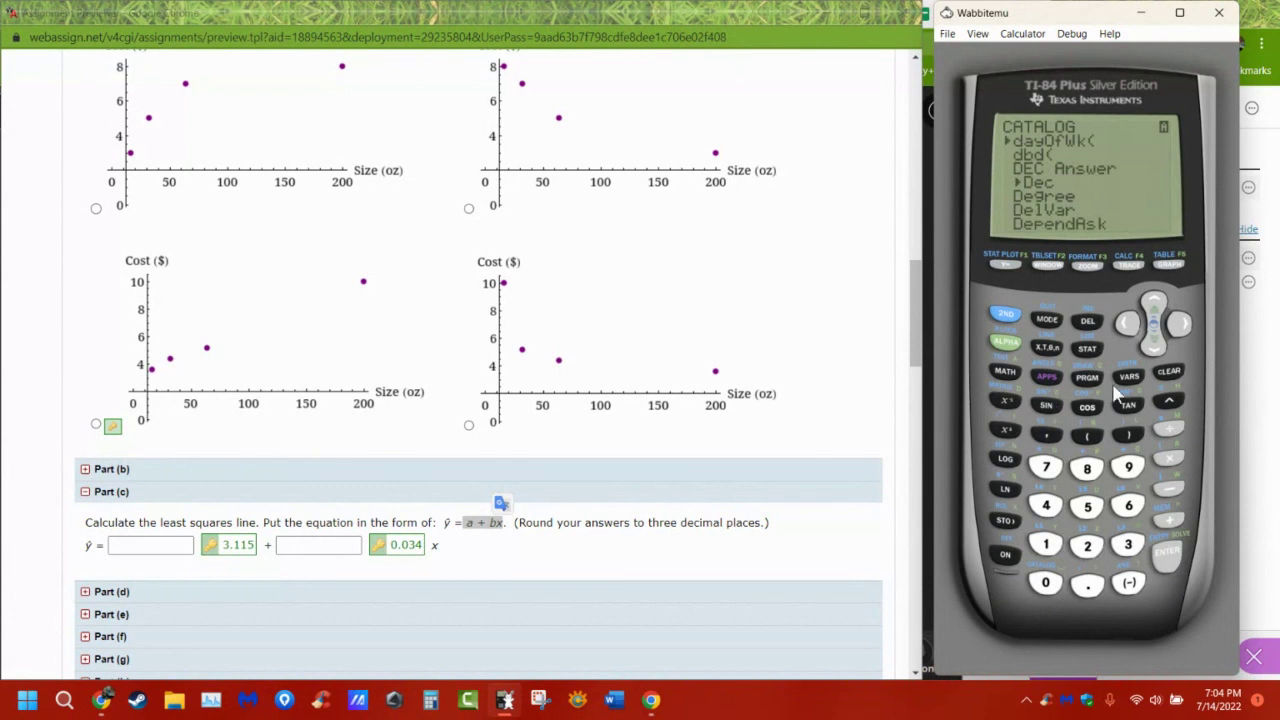
pyautogui.click(1153, 345)
pyautogui.click(1153, 345)
pyautogui.click(1153, 345)
pyautogui.click(1154, 350)
pyautogui.click(1154, 350)
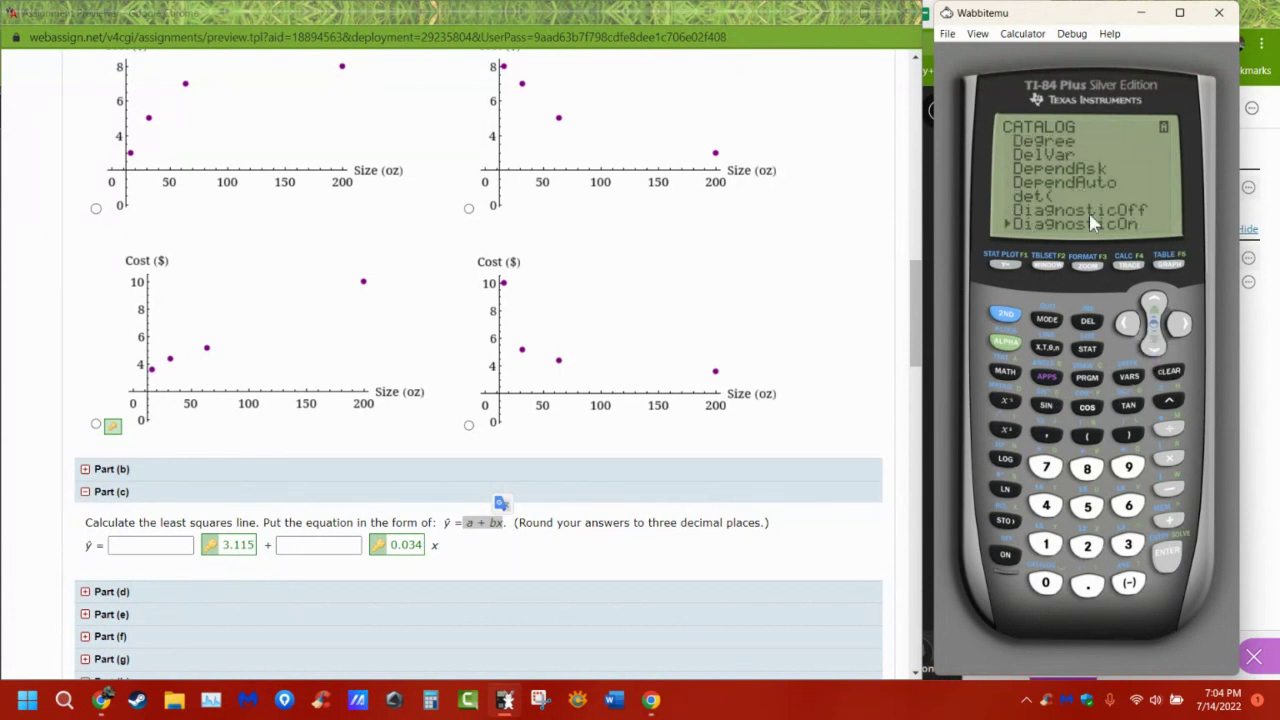
pyautogui.click(1165, 565)
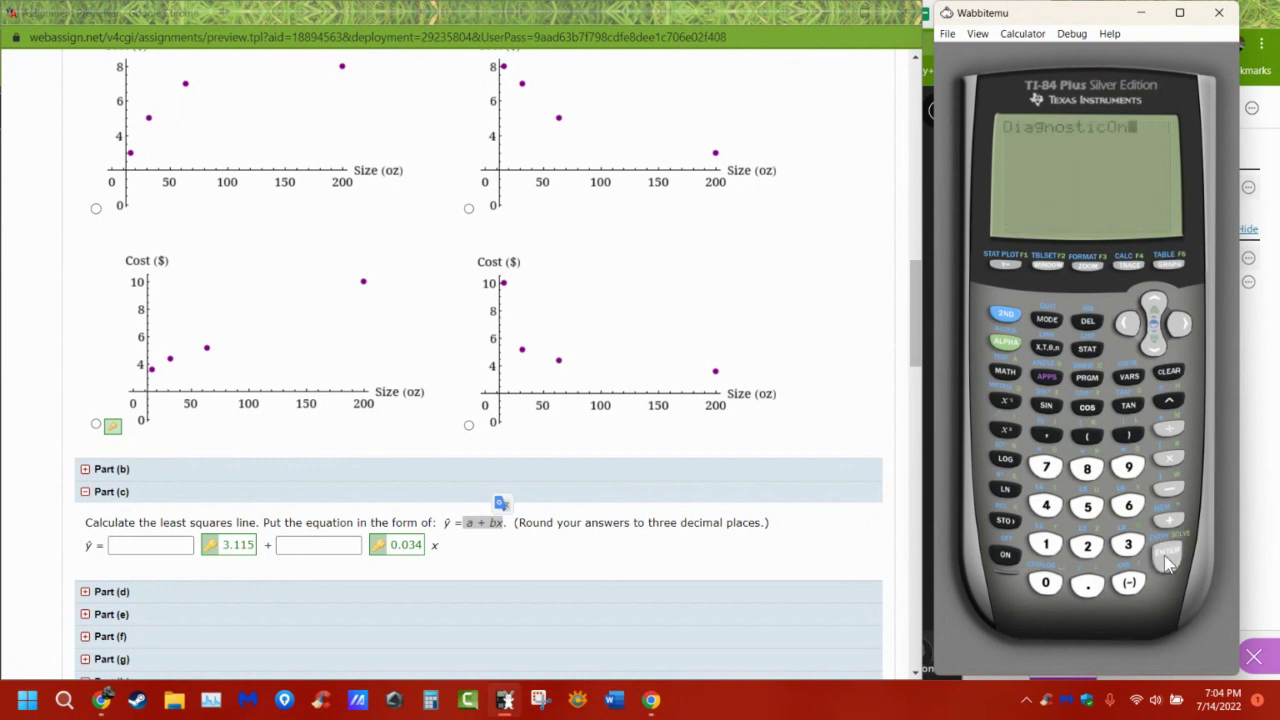
pyautogui.click(1165, 565)
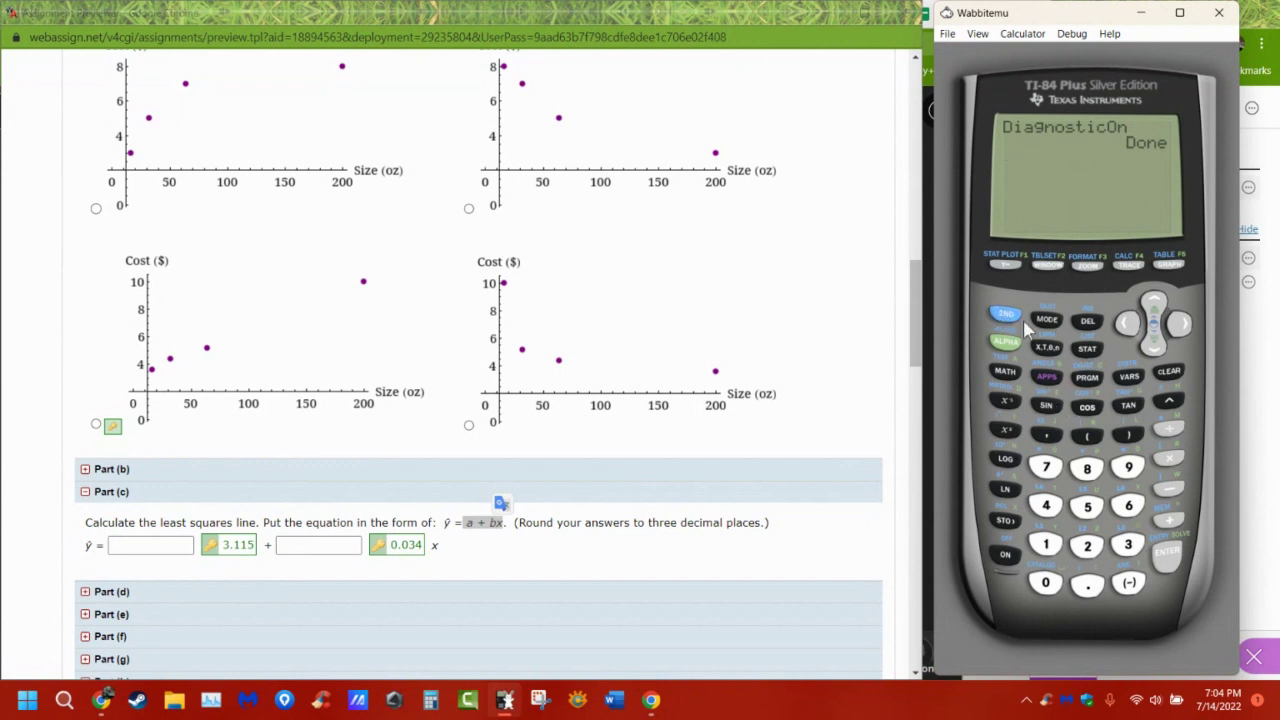
# Rerun LinReg(a+bx) to show r=.9989593506 now that diagnostics are on
pyautogui.click(1088, 352)
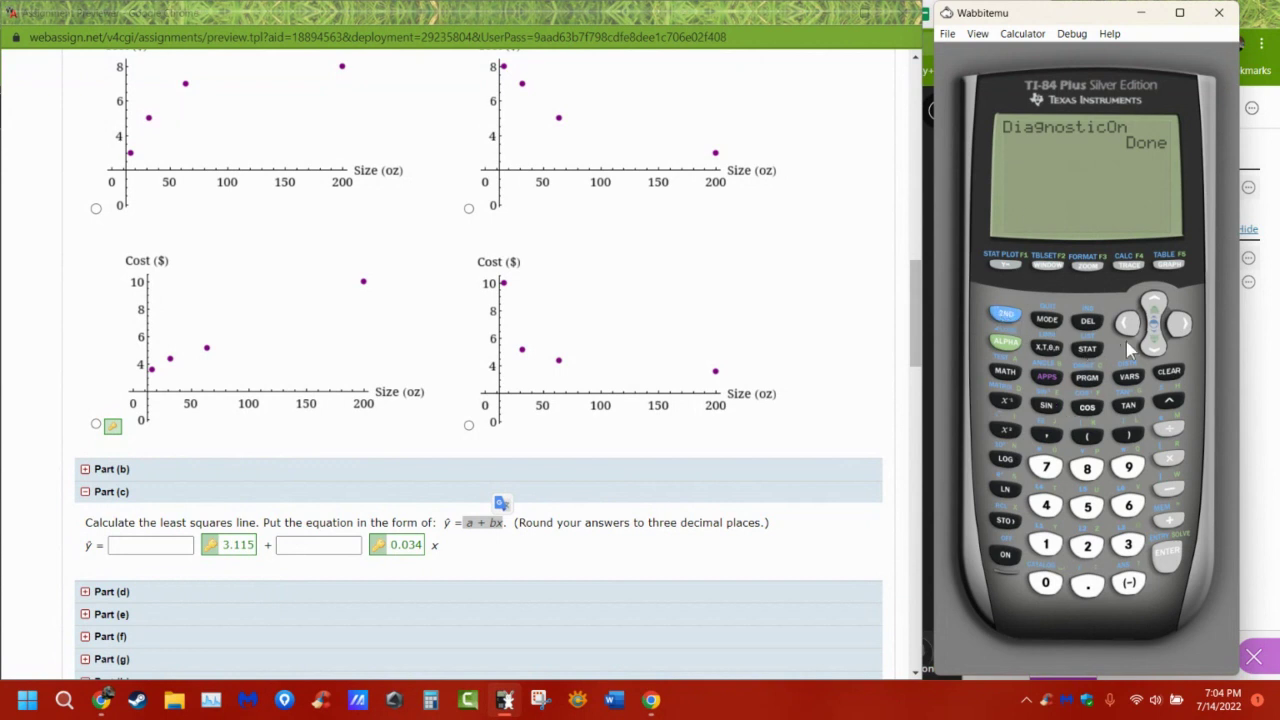
pyautogui.click(1181, 326)
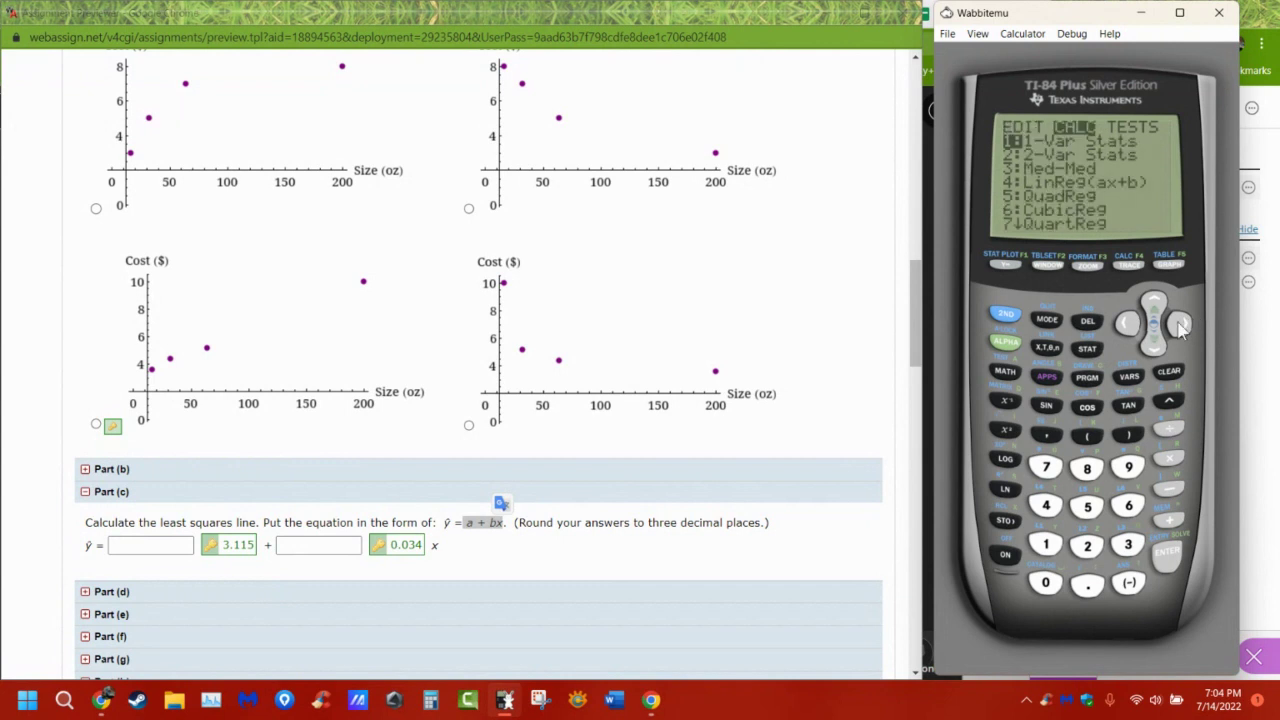
pyautogui.click(1086, 470)
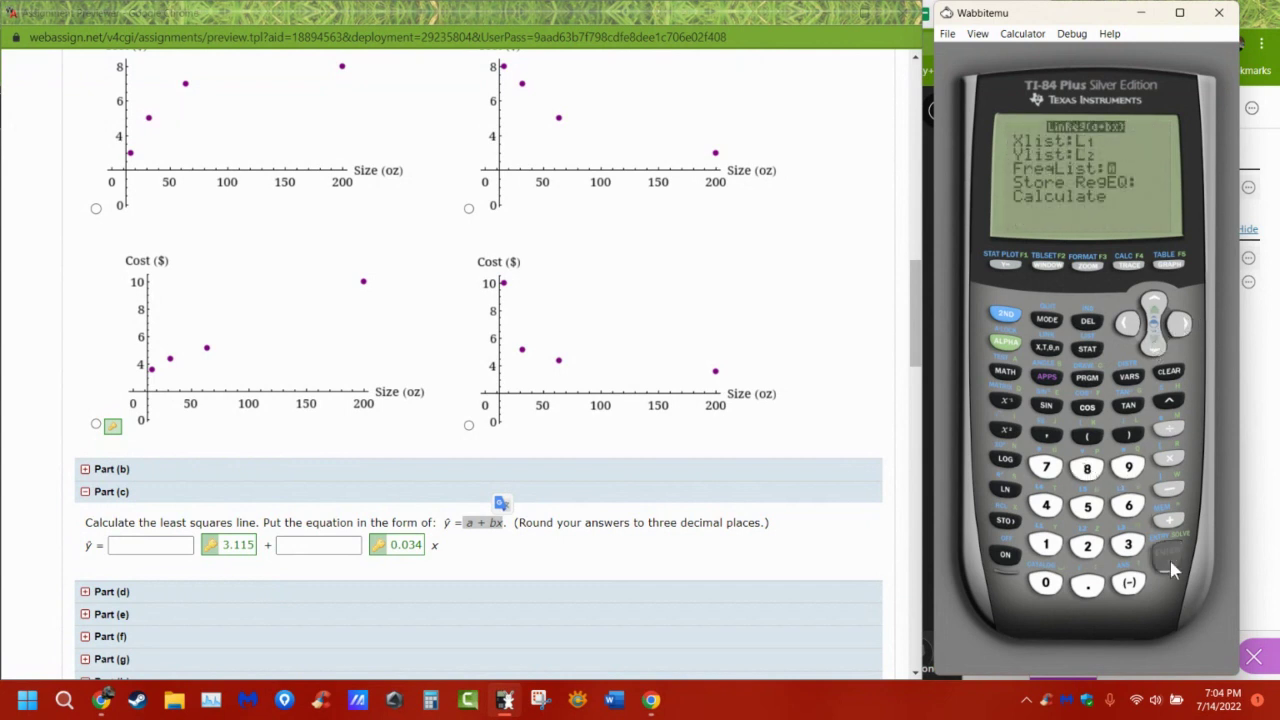
pyautogui.click(1169, 560)
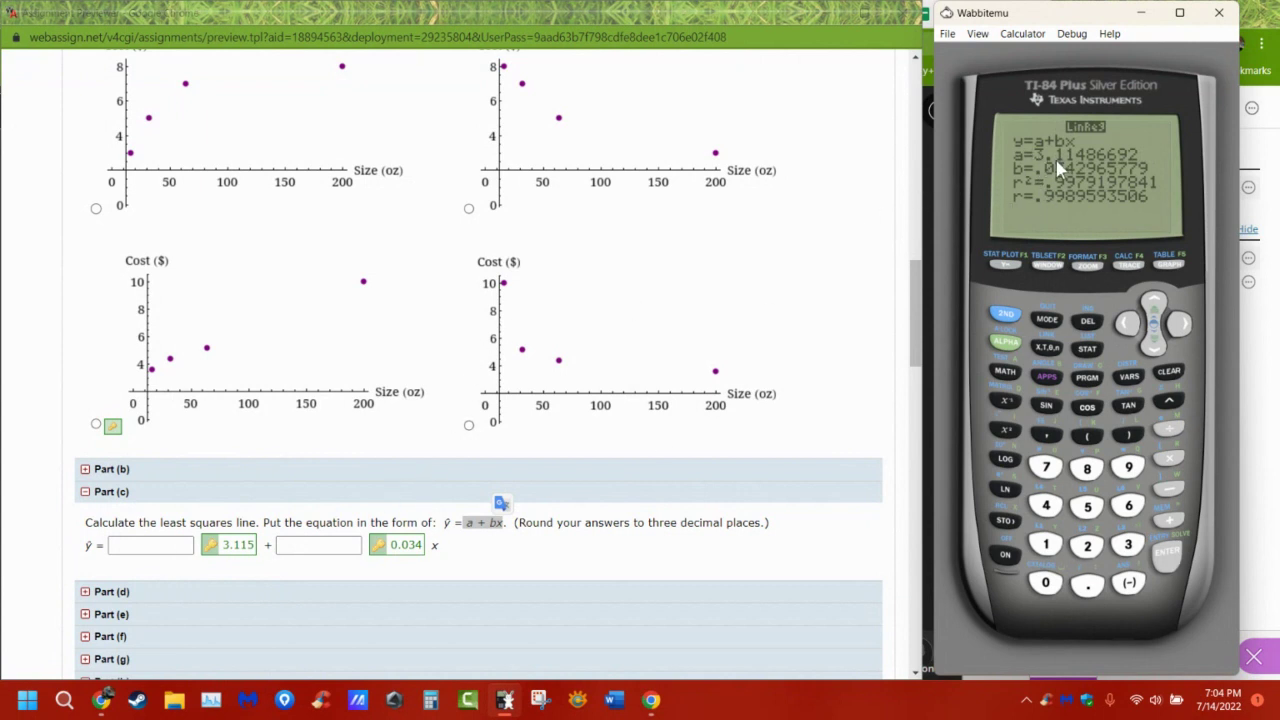
# Select the Part (c) answer fields, then expand Part (d) showing the 0.9990 correlation key
pyautogui.click(145, 547)
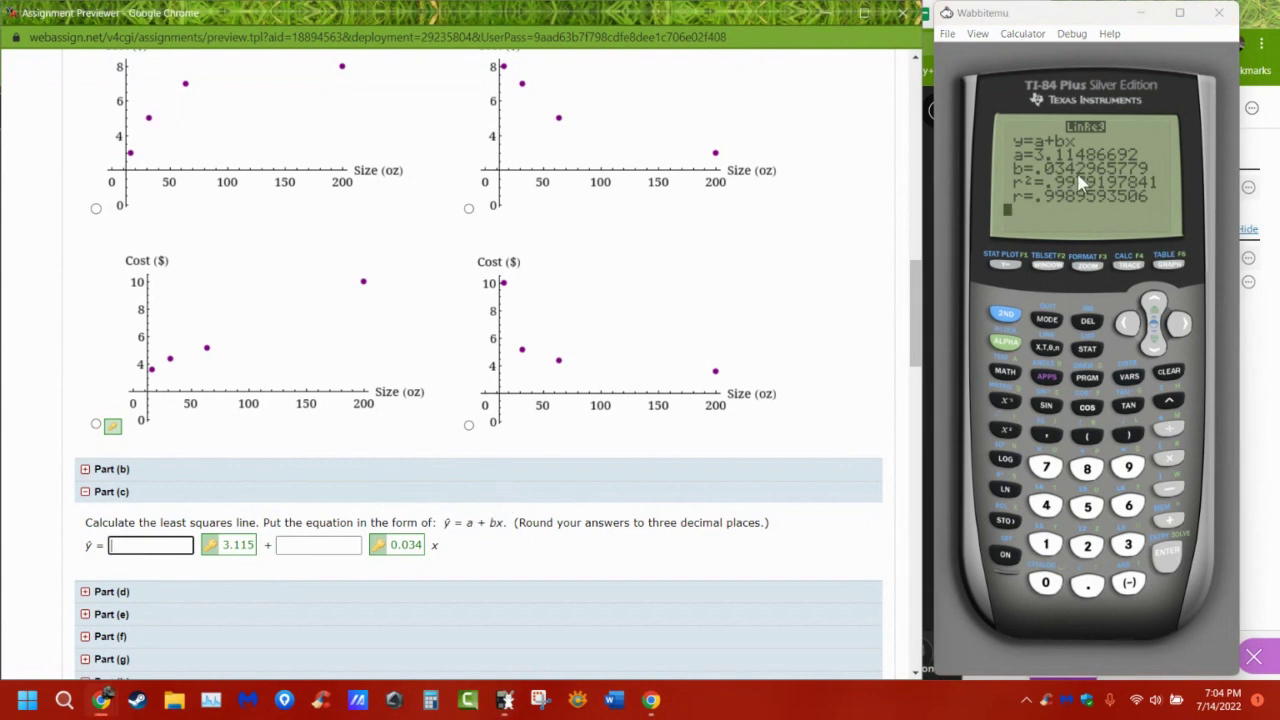
pyautogui.click(332, 544)
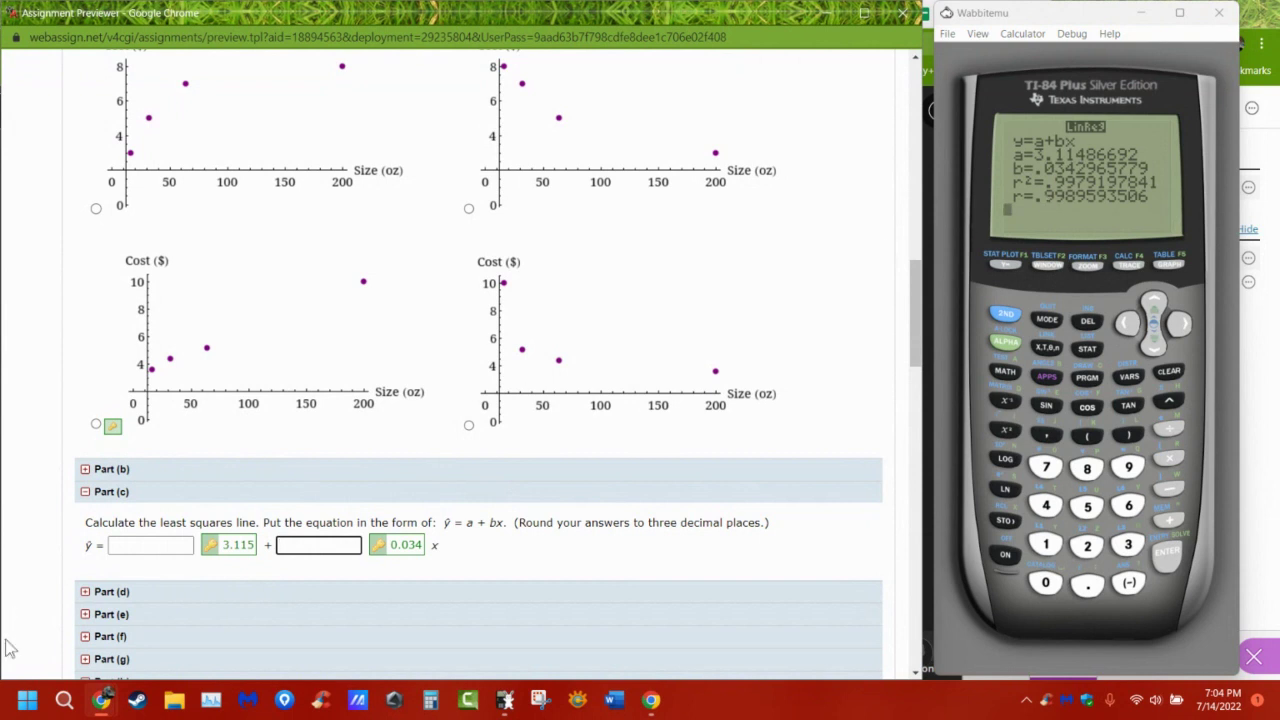
pyautogui.click(118, 596)
pyautogui.scroll(-2, 328, 501)
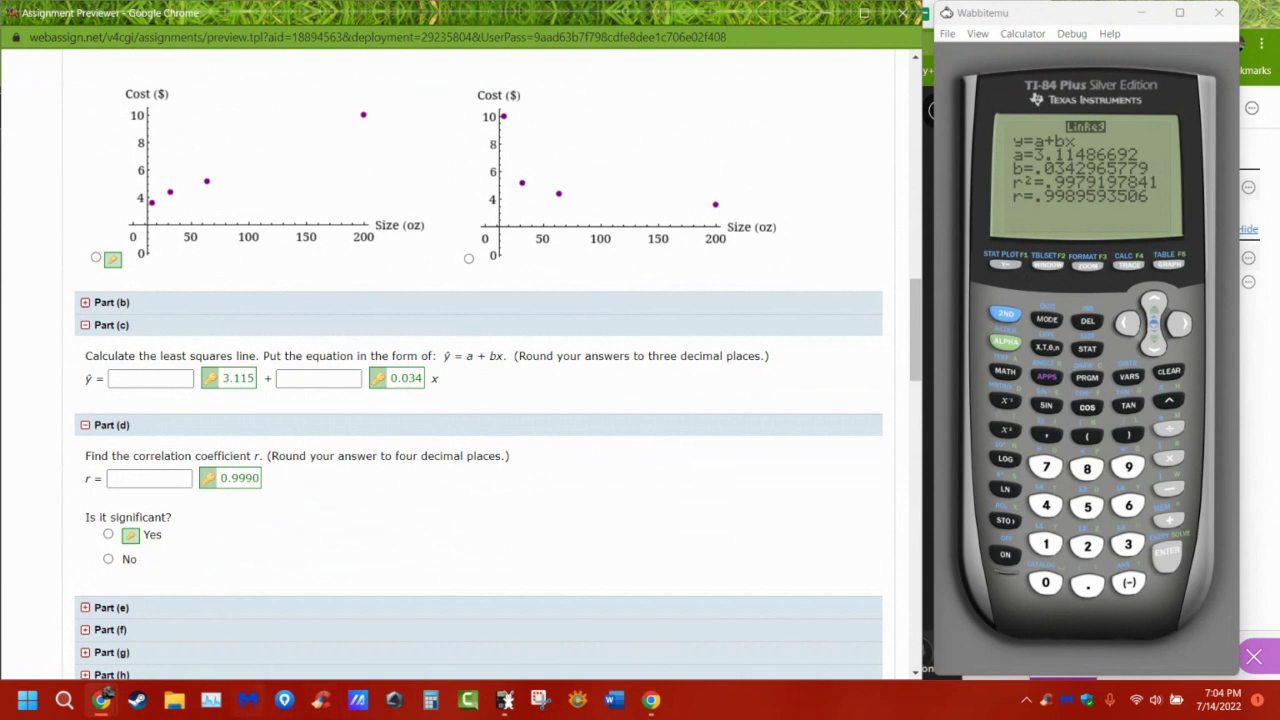
pyautogui.moveTo(105, 705)
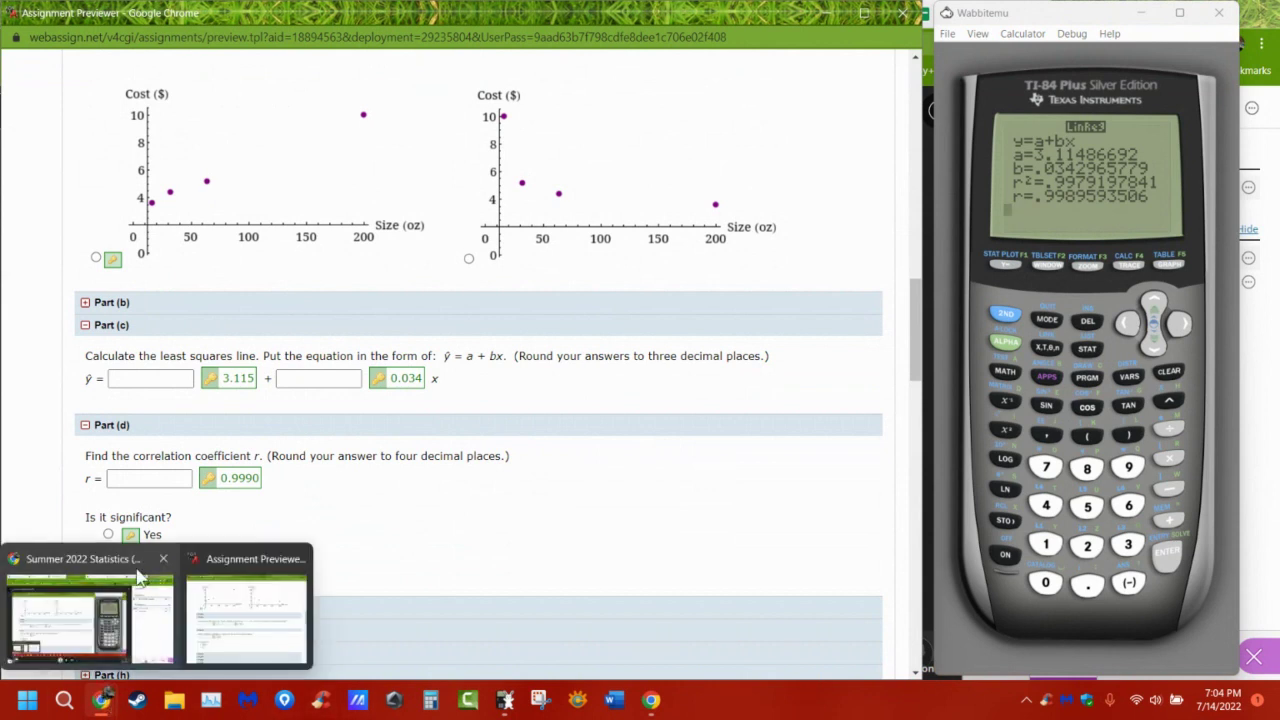
pyautogui.moveTo(137, 575)
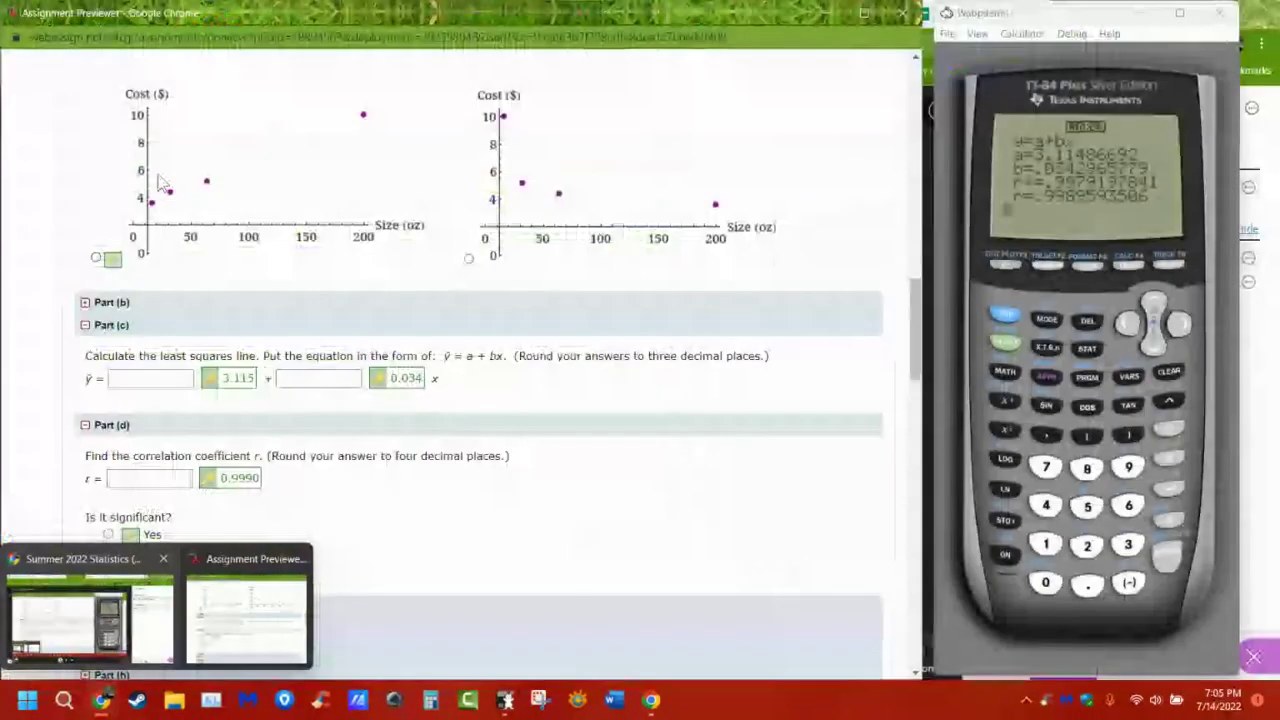
# Open the 12. Linear Regression and Correlation topic under Weekly Work in Blackboard Learn
pyautogui.click(118, 560)
pyautogui.click(205, 13)
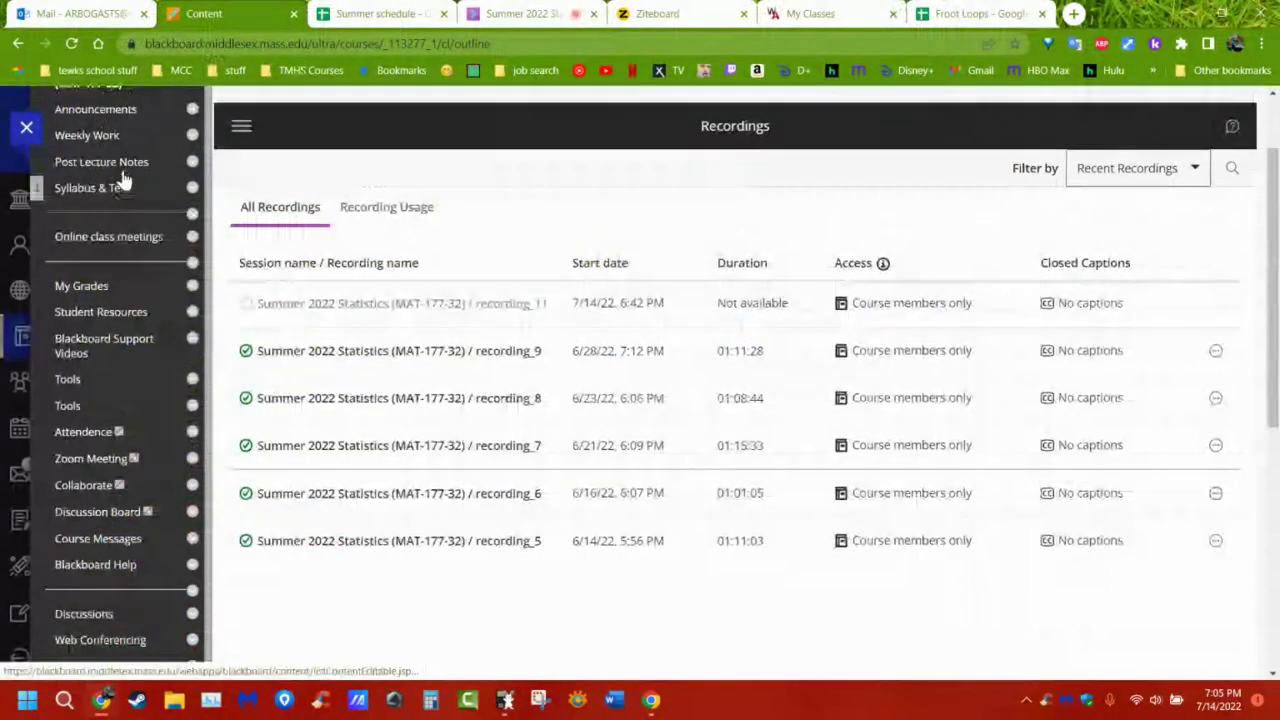
pyautogui.click(105, 241)
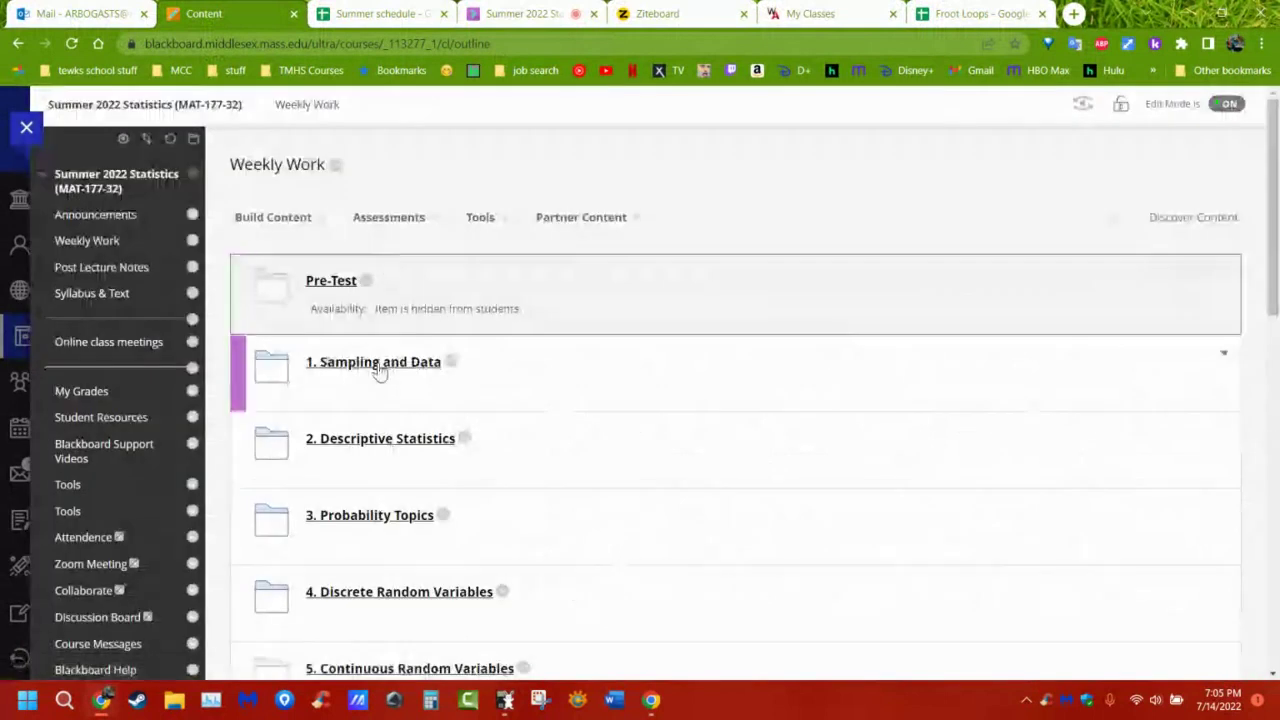
pyautogui.scroll(-6, 390, 380)
pyautogui.scroll(-4, 393, 371)
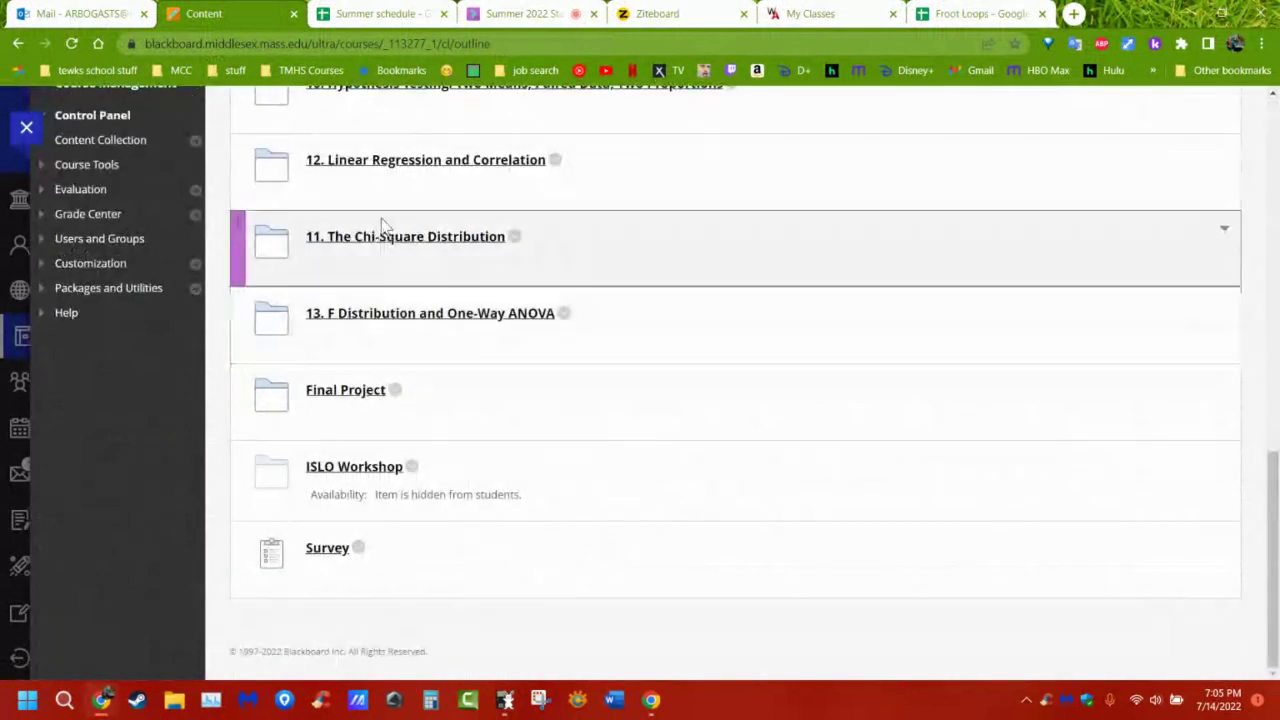
pyautogui.click(390, 168)
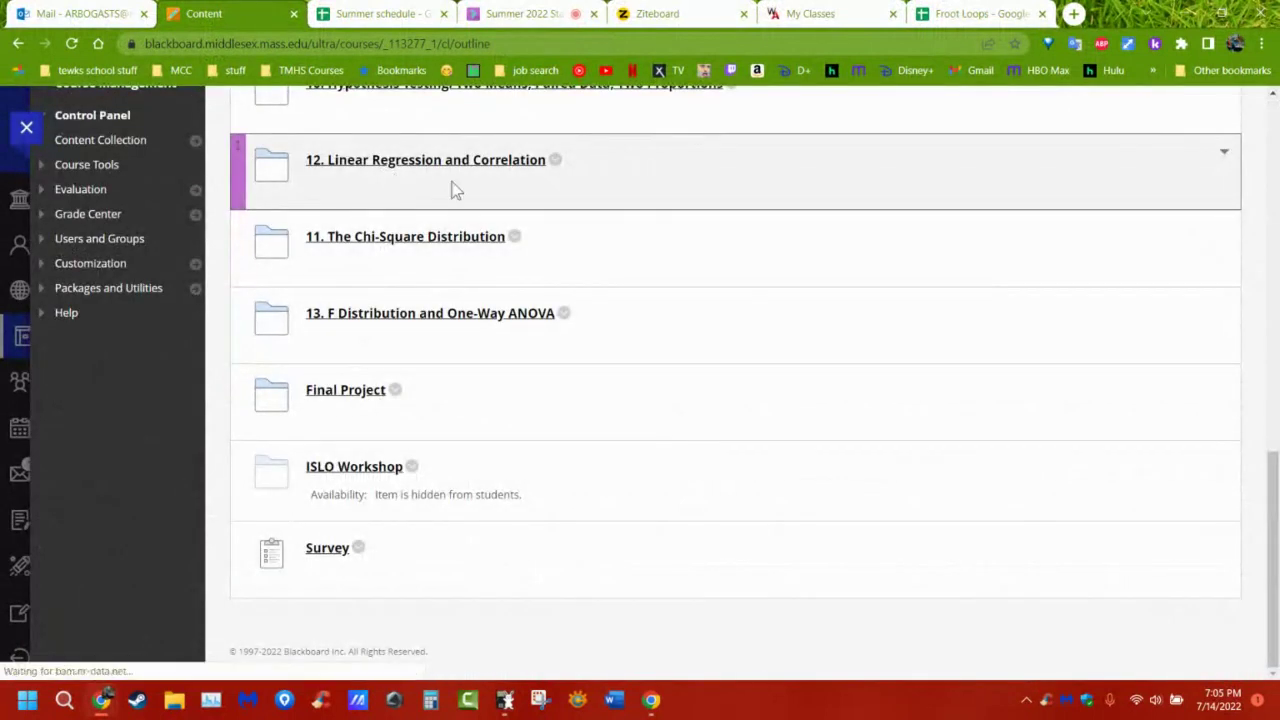
# Locate the 0.950 critical value for 2 degrees of freedom (n−2) in the table
pyautogui.scroll(-8, 775, 480)
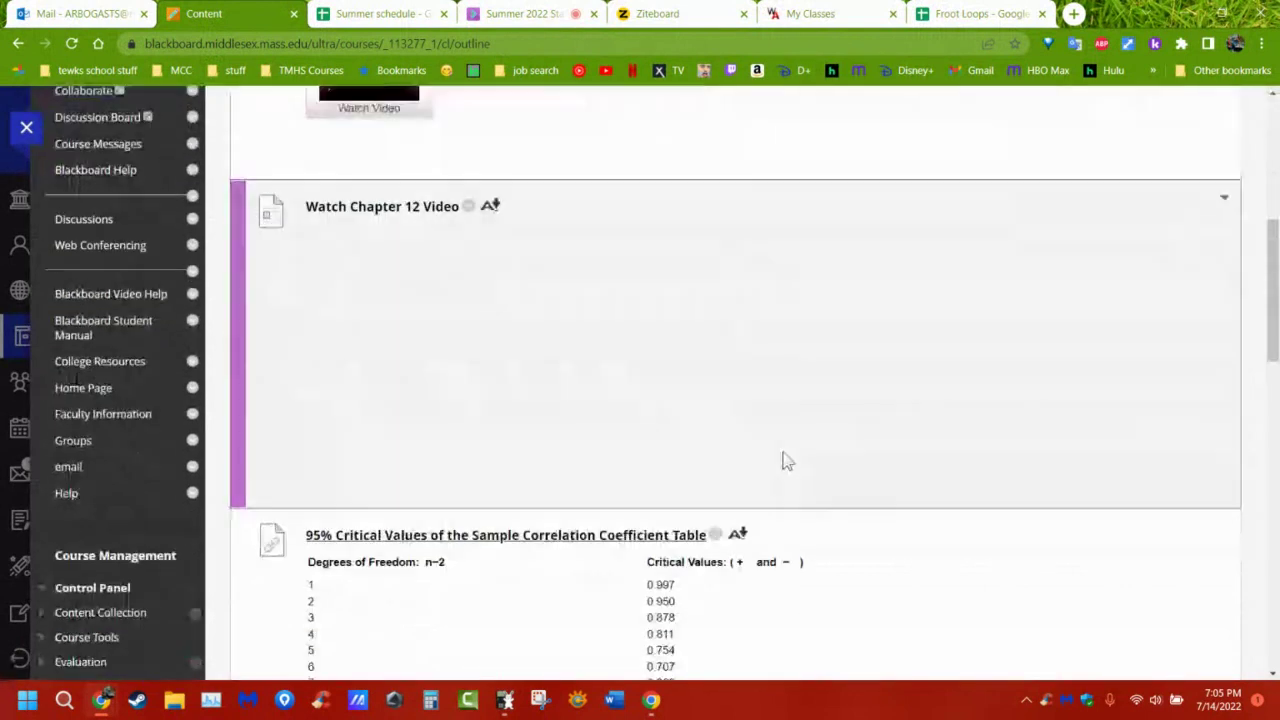
pyautogui.scroll(-1, 787, 461)
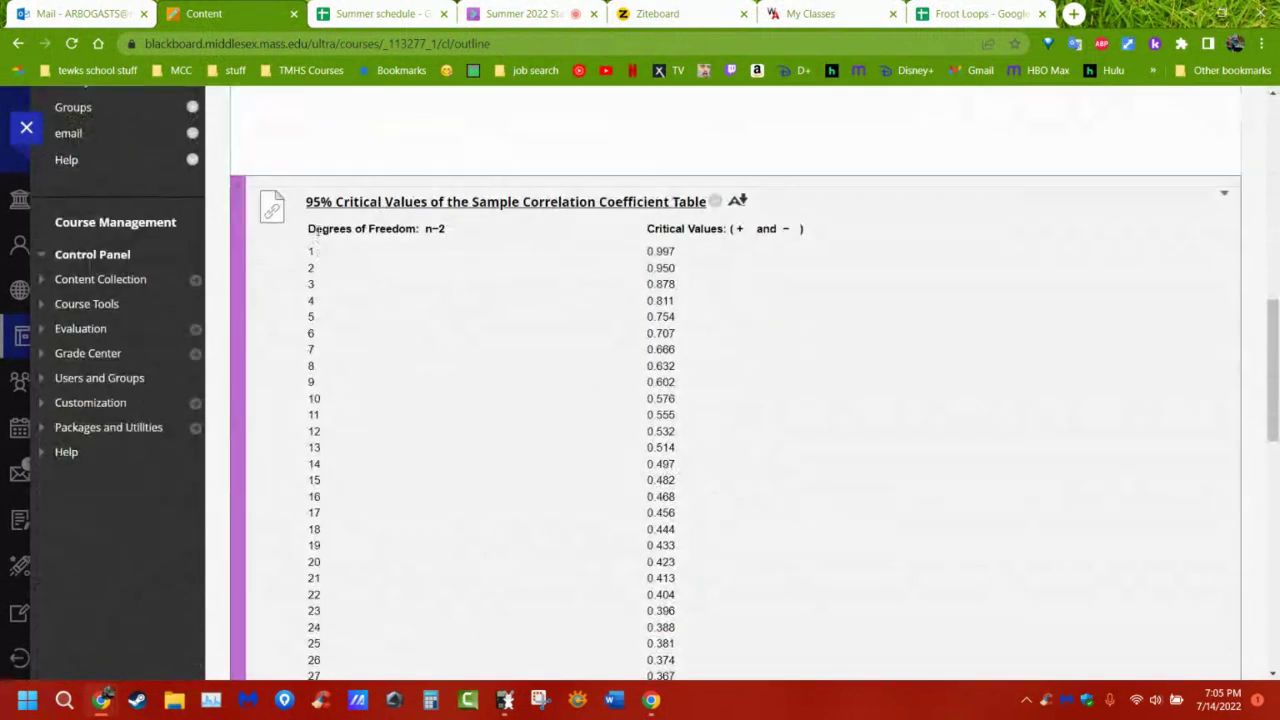
pyautogui.moveTo(447, 228); pyautogui.dragTo(422, 229)
pyautogui.click(357, 249)
pyautogui.moveTo(677, 269); pyautogui.dragTo(647, 268)
pyautogui.click(691, 277)
pyautogui.moveTo(677, 272); pyautogui.dragTo(661, 268)
pyautogui.click(680, 280)
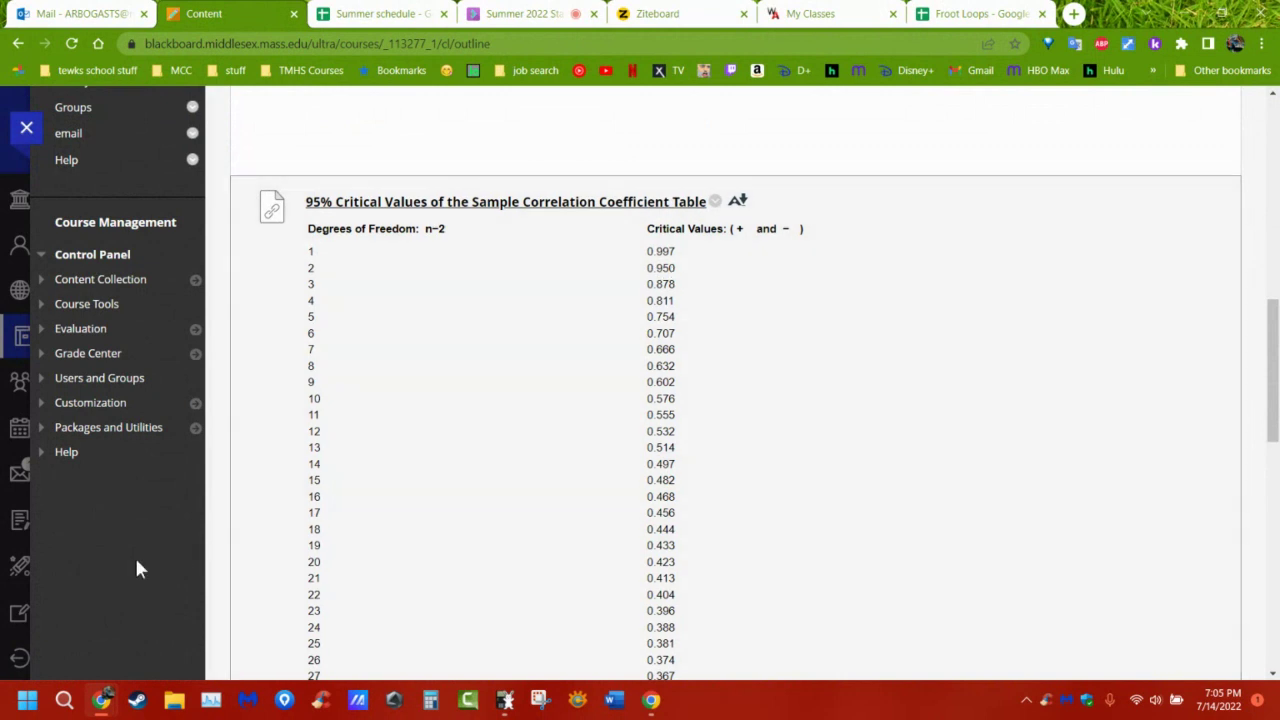
# Show Part (e) on the 30-ounce cost (key 4.14), collapse Part (d), and switch to Wabbitemu
pyautogui.moveTo(101, 700)
pyautogui.click(217, 643)
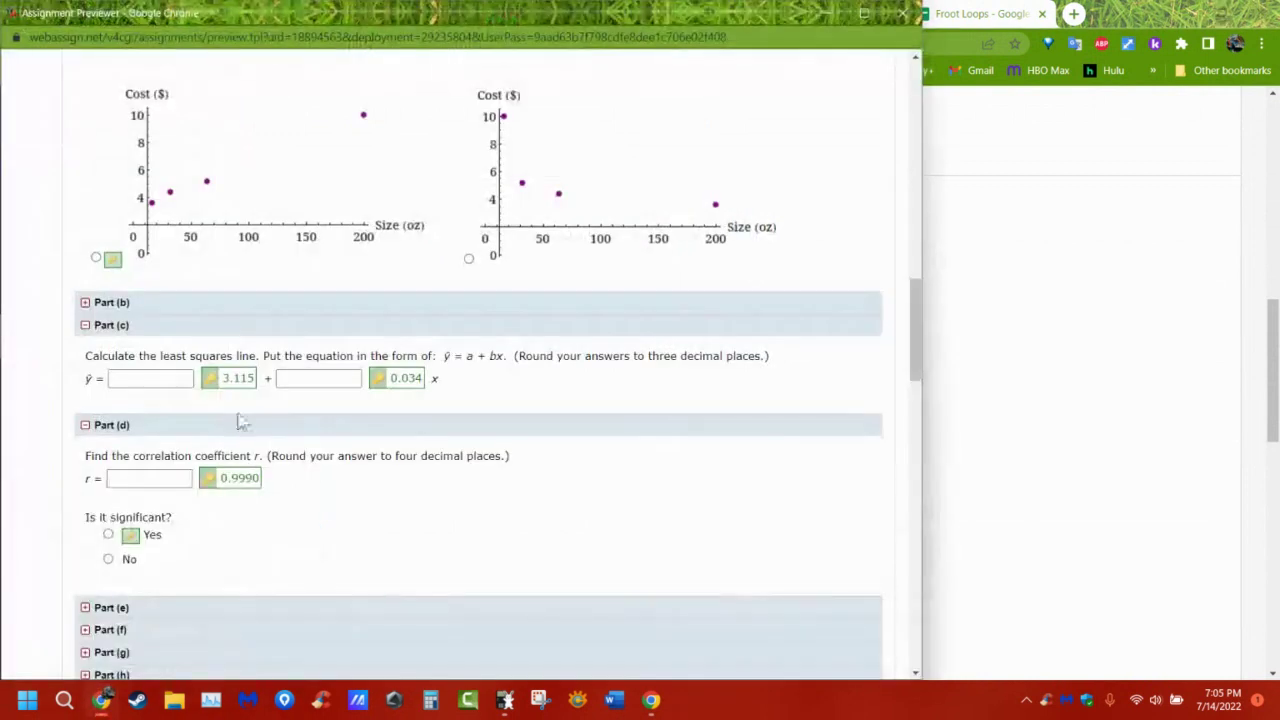
pyautogui.scroll(-3, 180, 525)
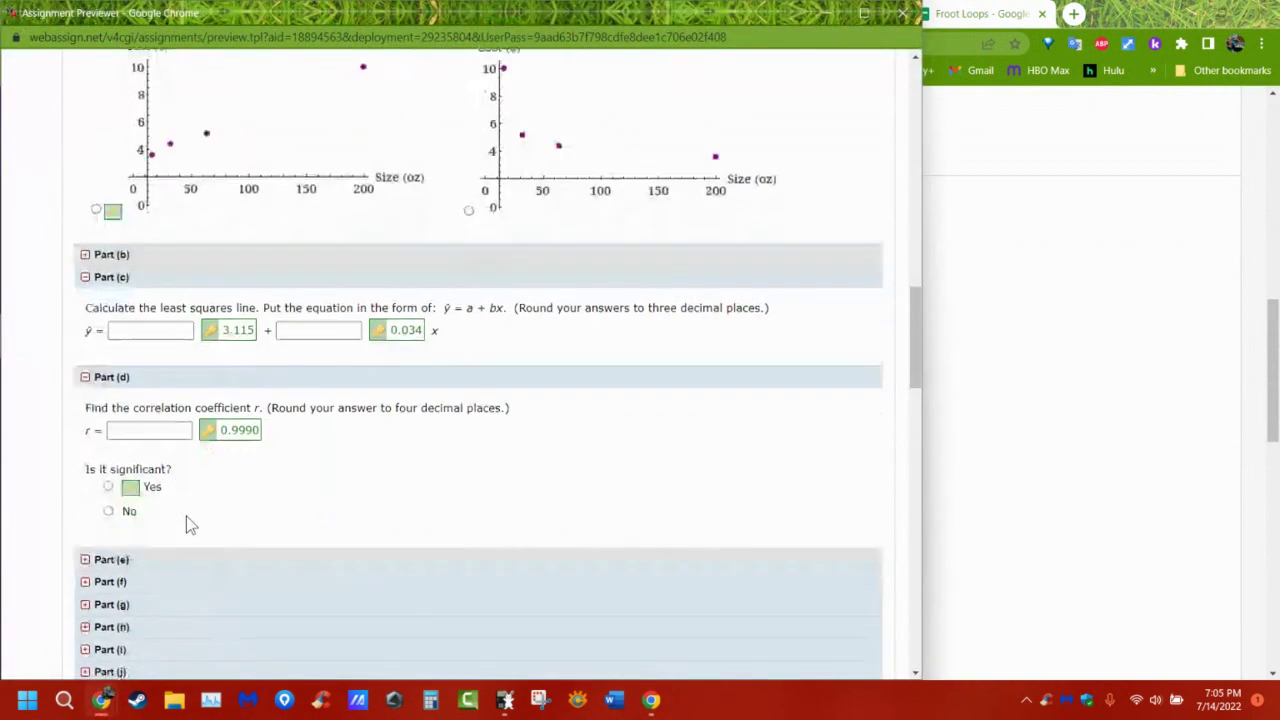
pyautogui.click(113, 441)
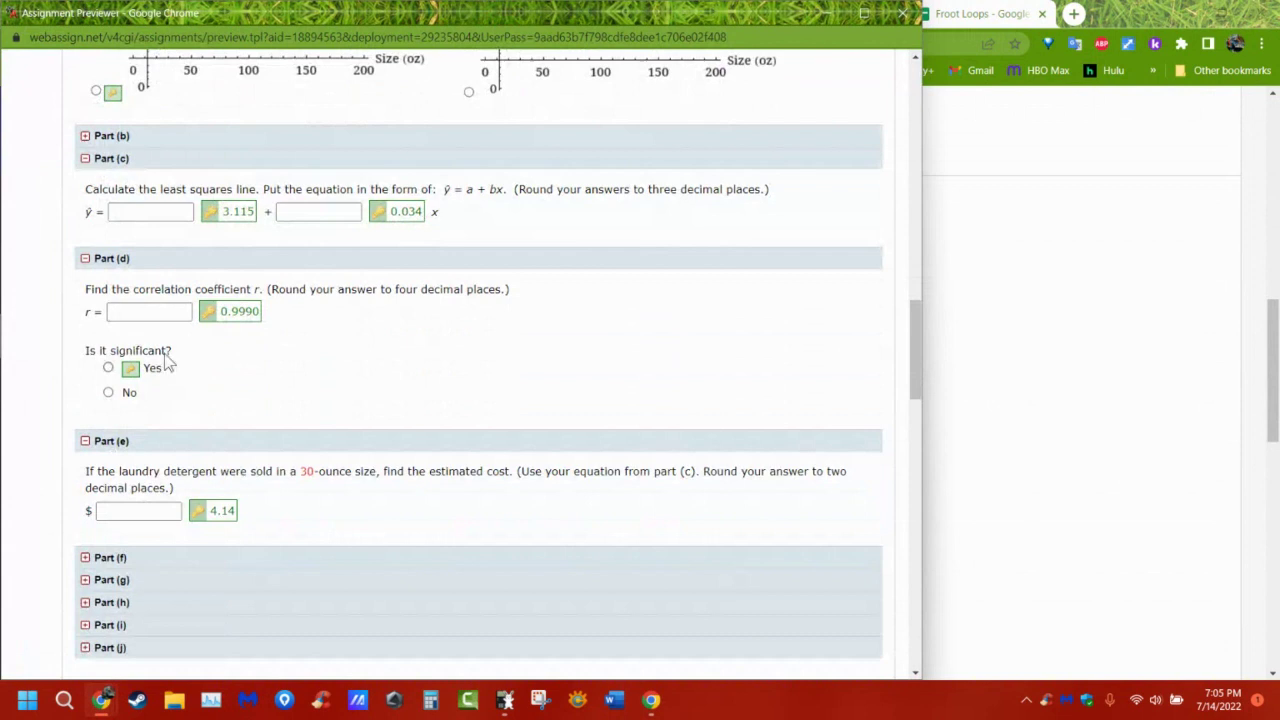
pyautogui.click(112, 258)
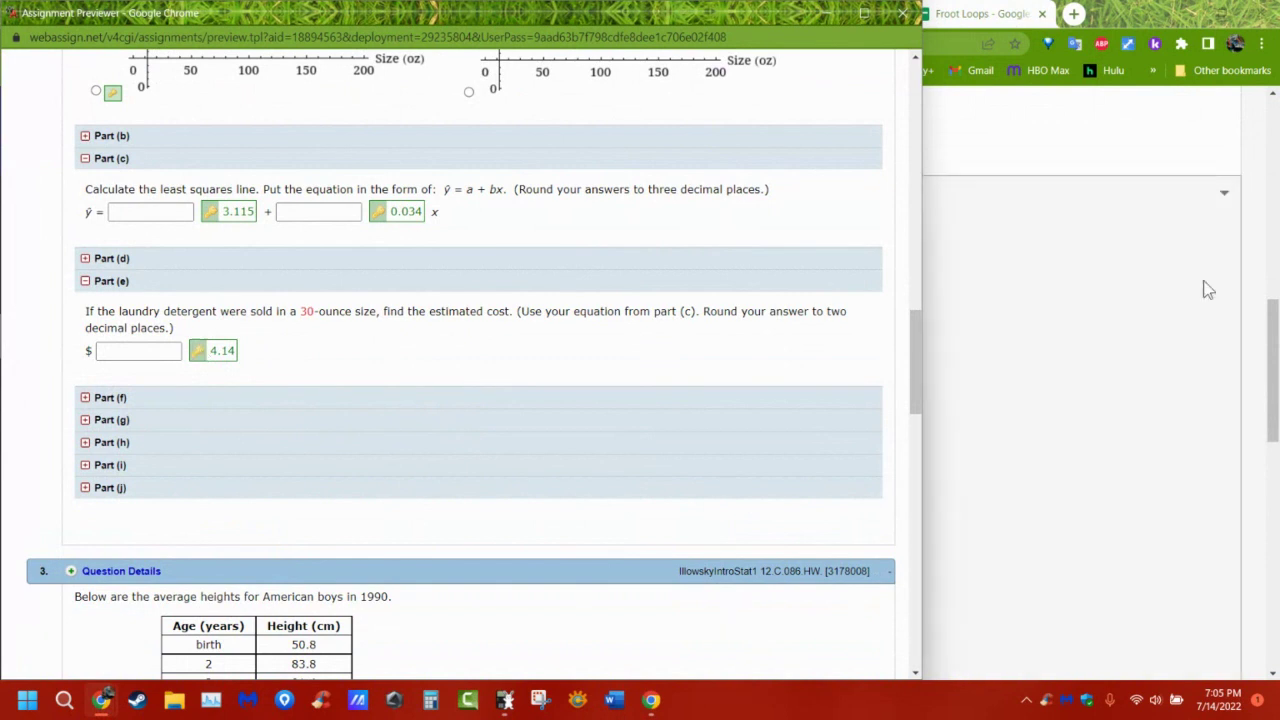
pyautogui.click(504, 699)
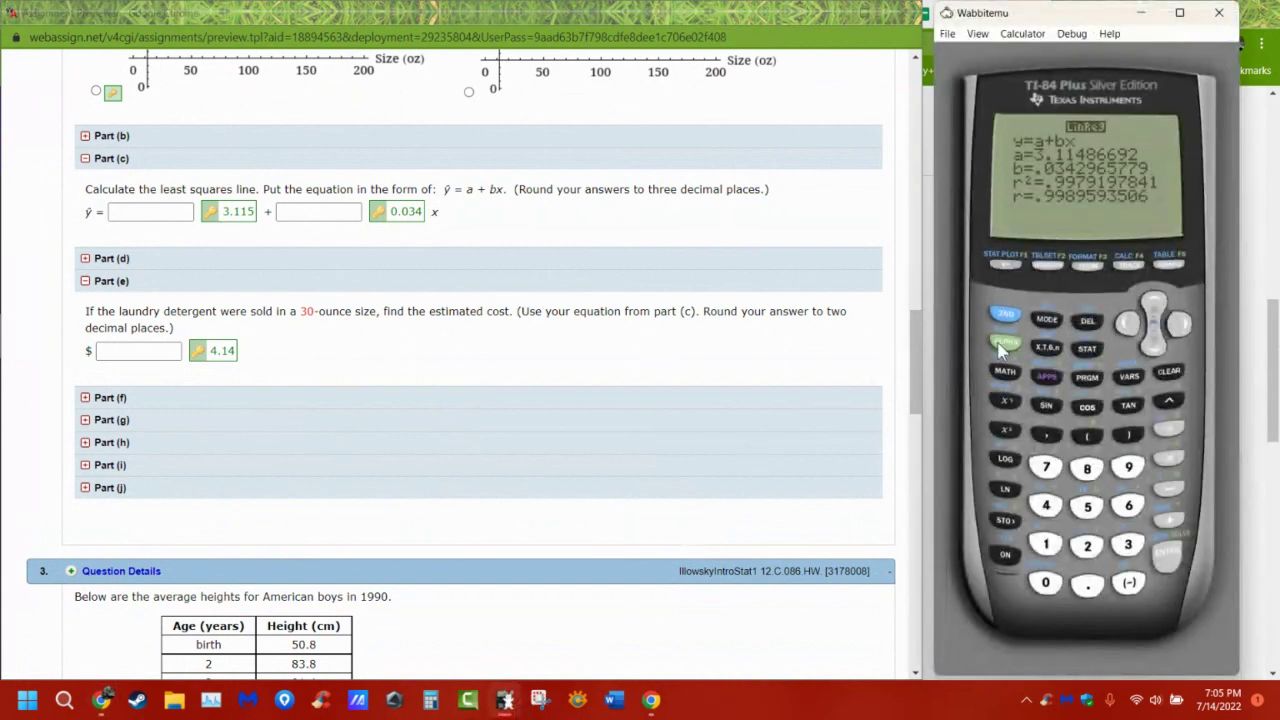
# Evaluate 3.115+0.034*30 = 4.135 on the TI-84, then expand Part (f) on the 70-ounce cost
pyautogui.press('Escape')
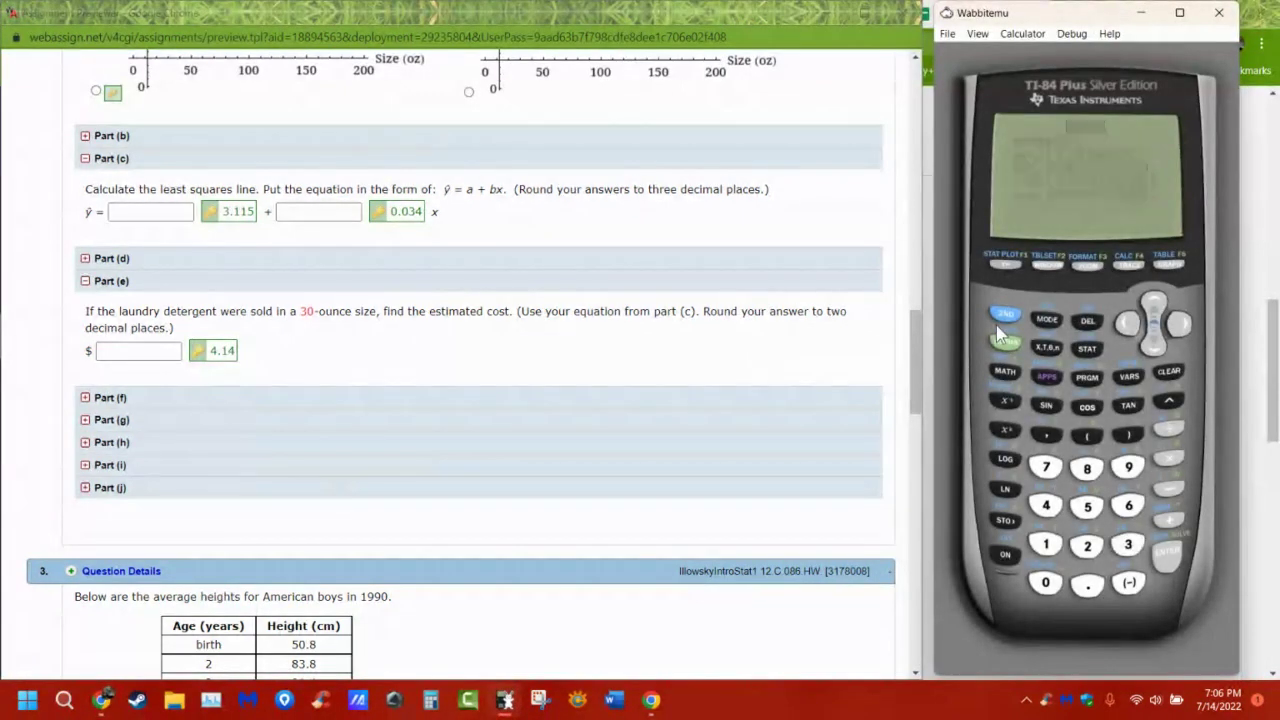
pyautogui.write('3.115')
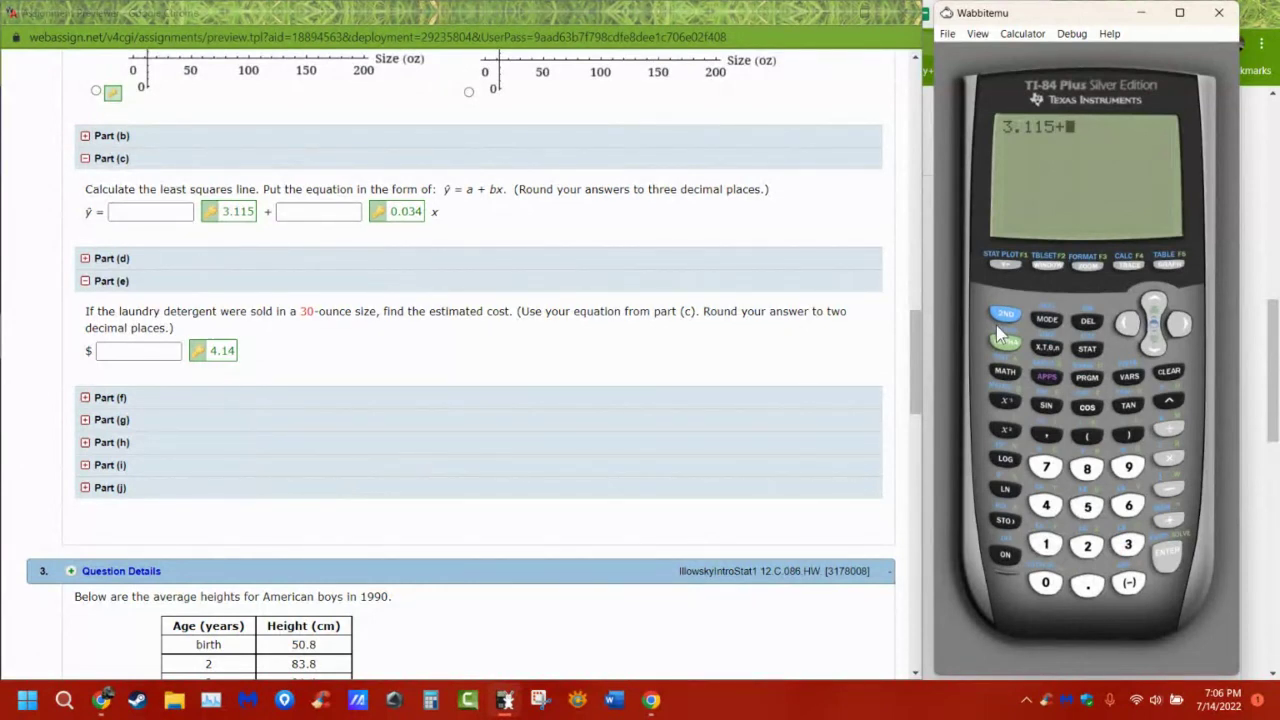
pyautogui.write('+0.034*30')
pyautogui.press('Return')
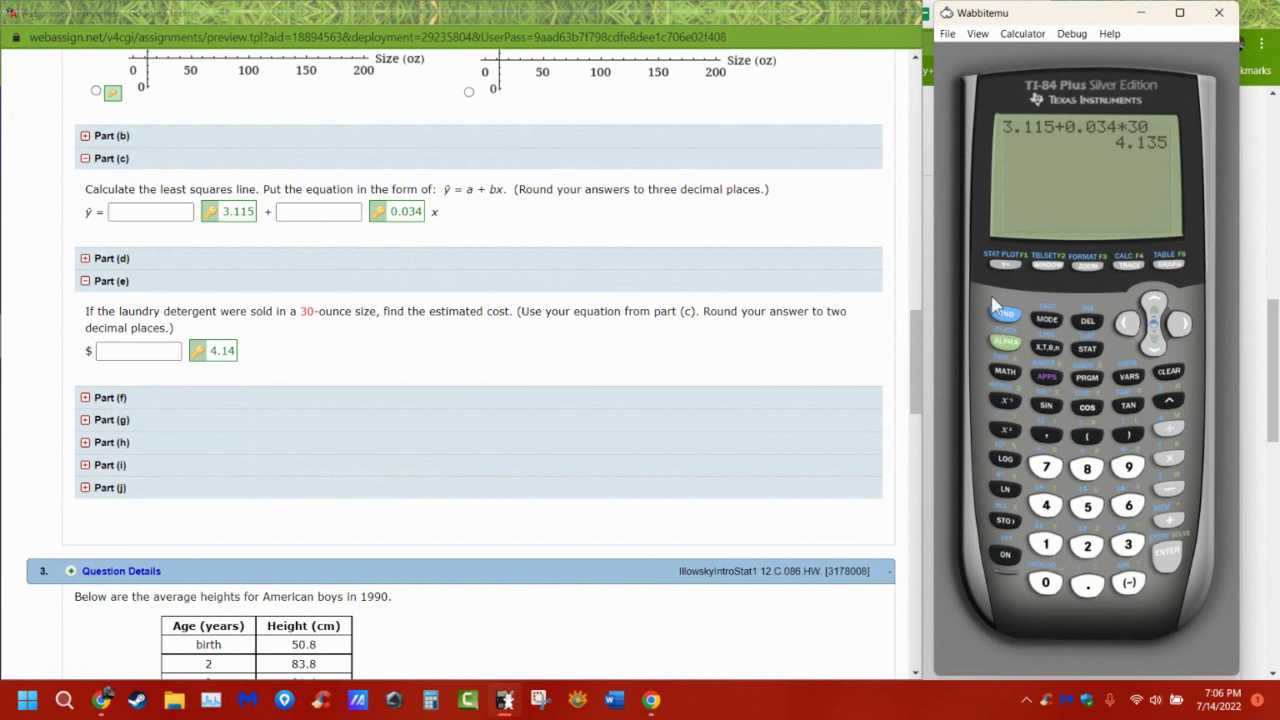
pyautogui.click(112, 398)
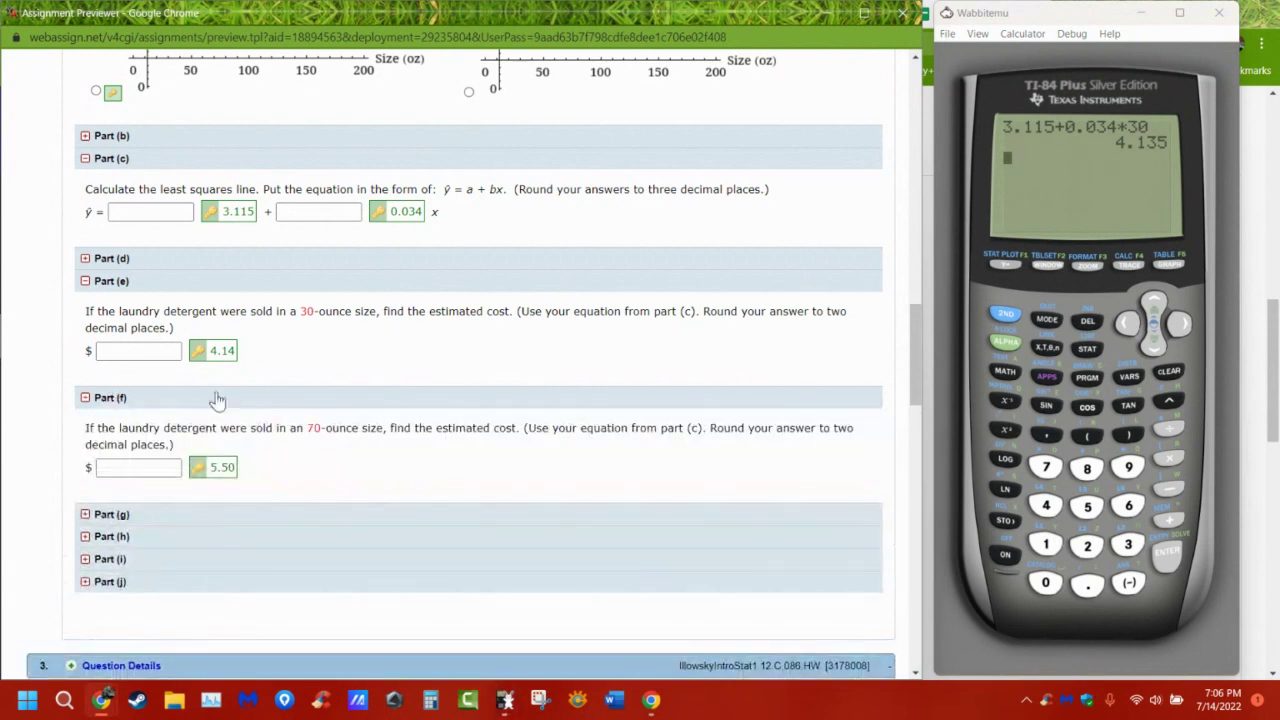
# Expand Part (g) on whether a line fits the data and highlight its question text
pyautogui.click(113, 518)
pyautogui.scroll(-2, 286, 480)
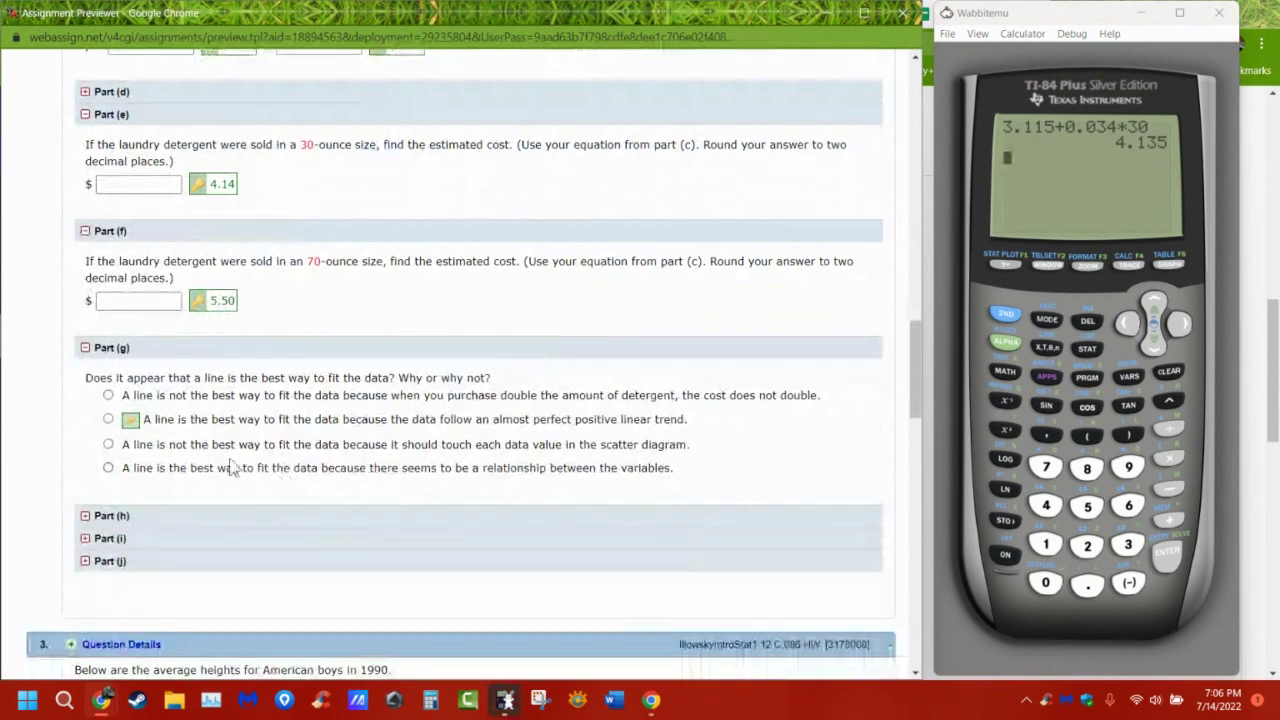
pyautogui.moveTo(130, 378); pyautogui.dragTo(512, 382)
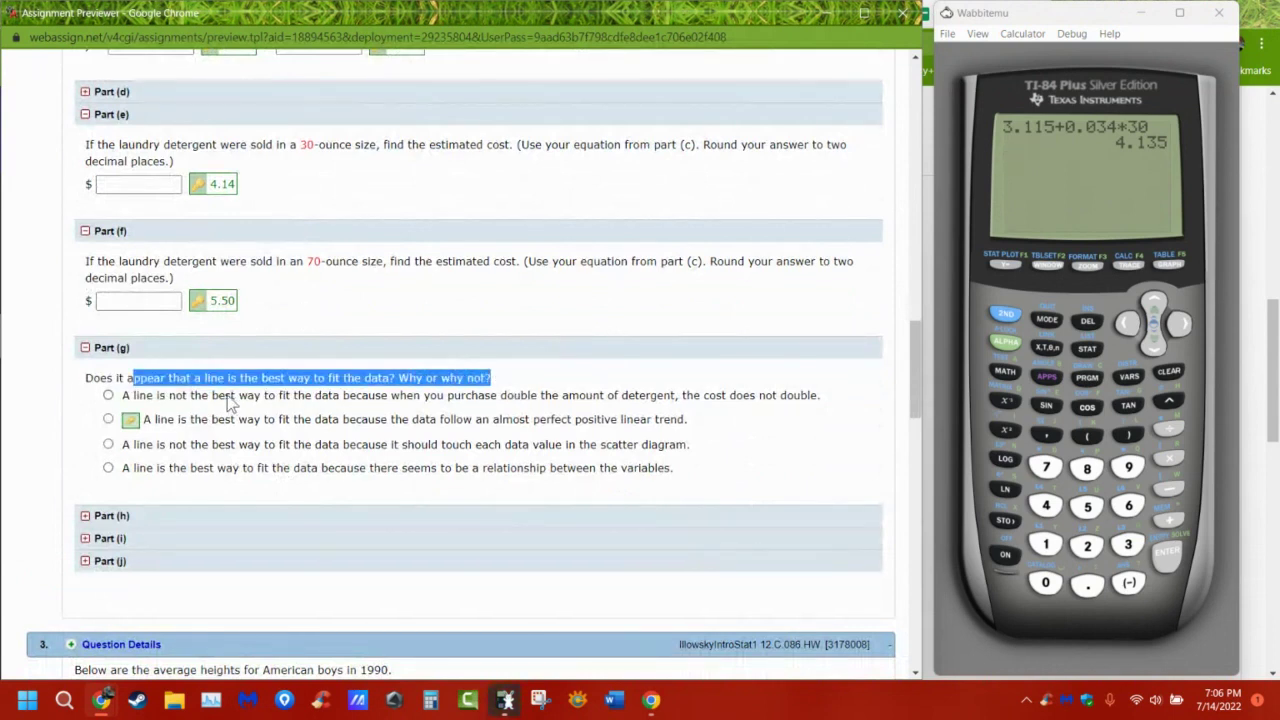
# Briefly open and close Part (b), then reopen Part (d) on the correlation coefficient
pyautogui.scroll(5, 289, 401)
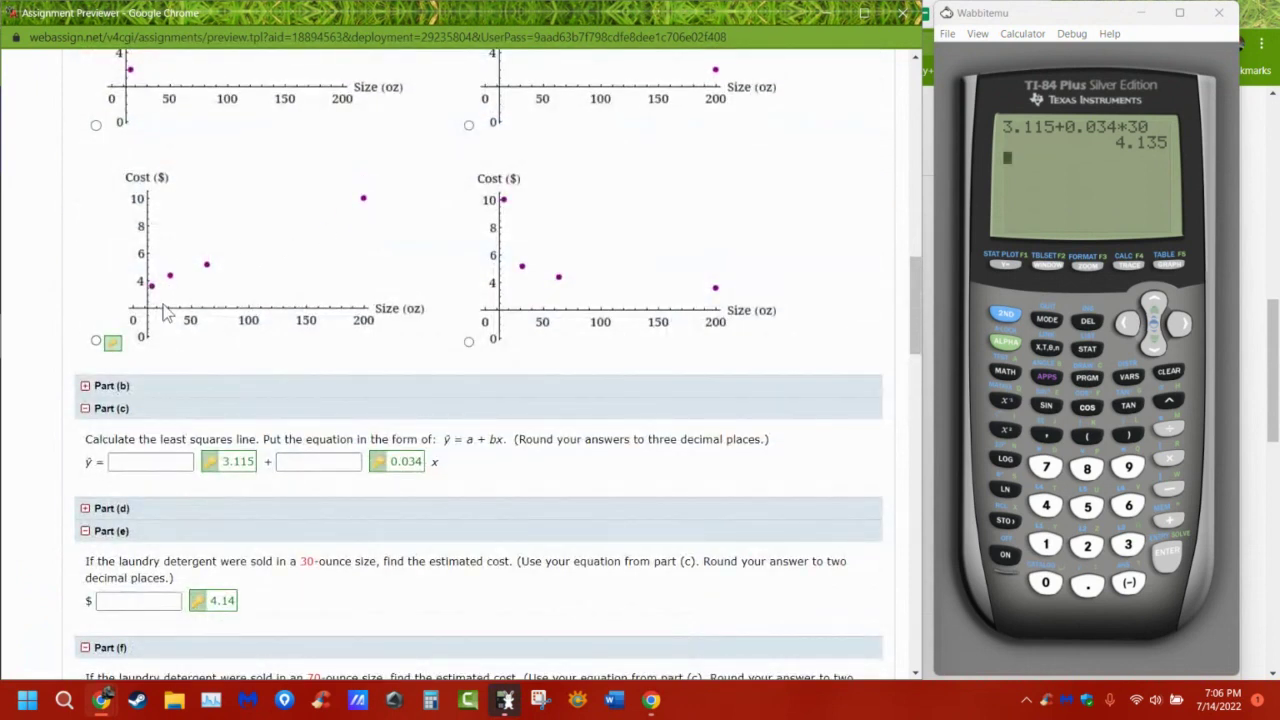
pyautogui.scroll(1, 220, 560)
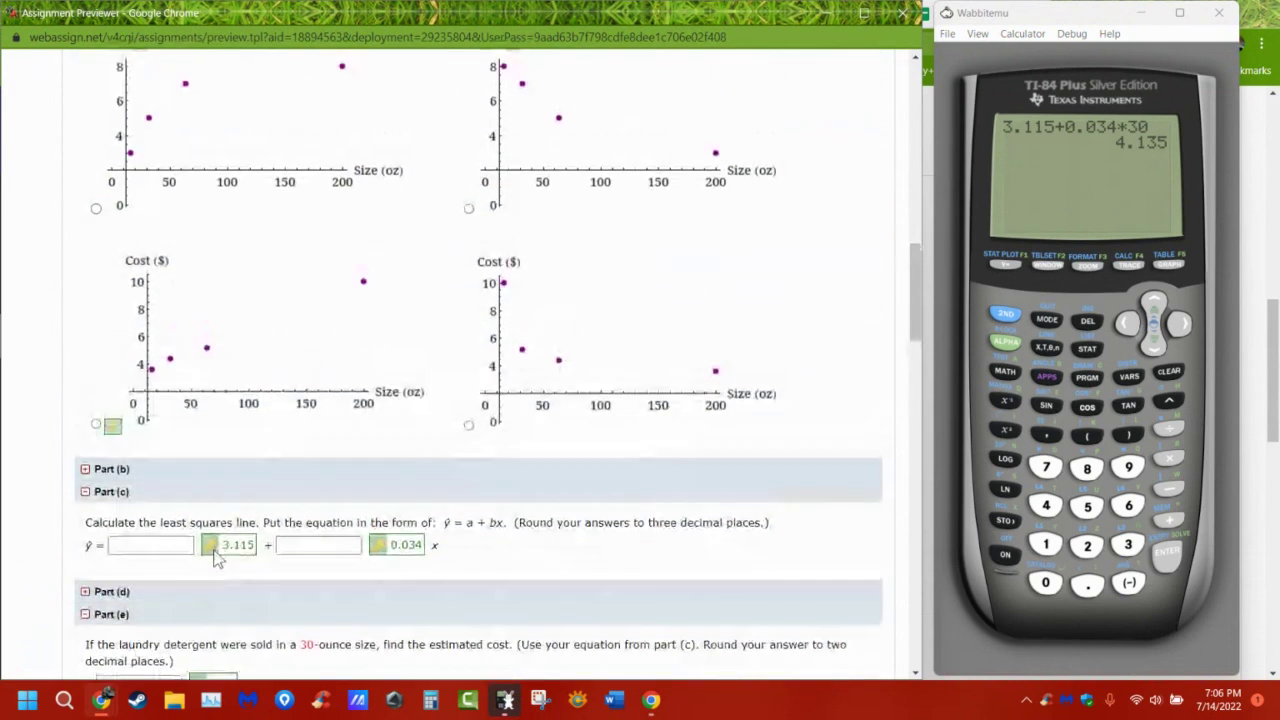
pyautogui.click(150, 470)
pyautogui.click(110, 469)
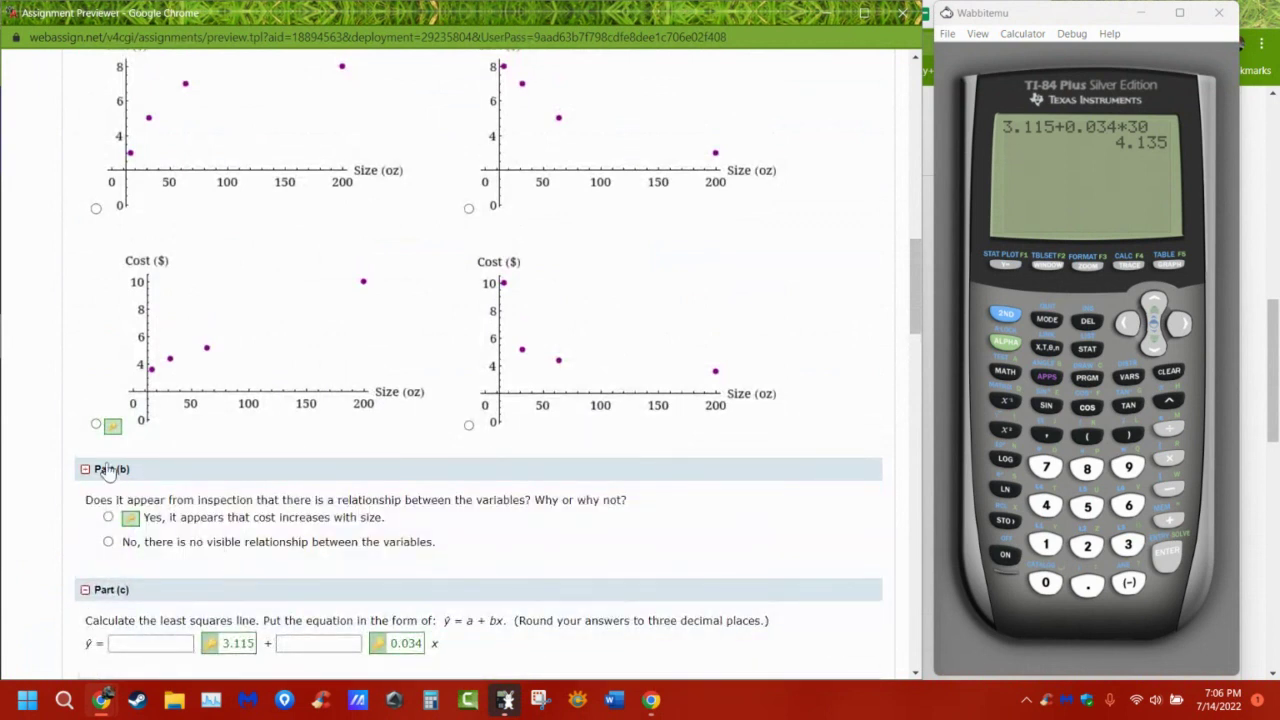
pyautogui.click(166, 592)
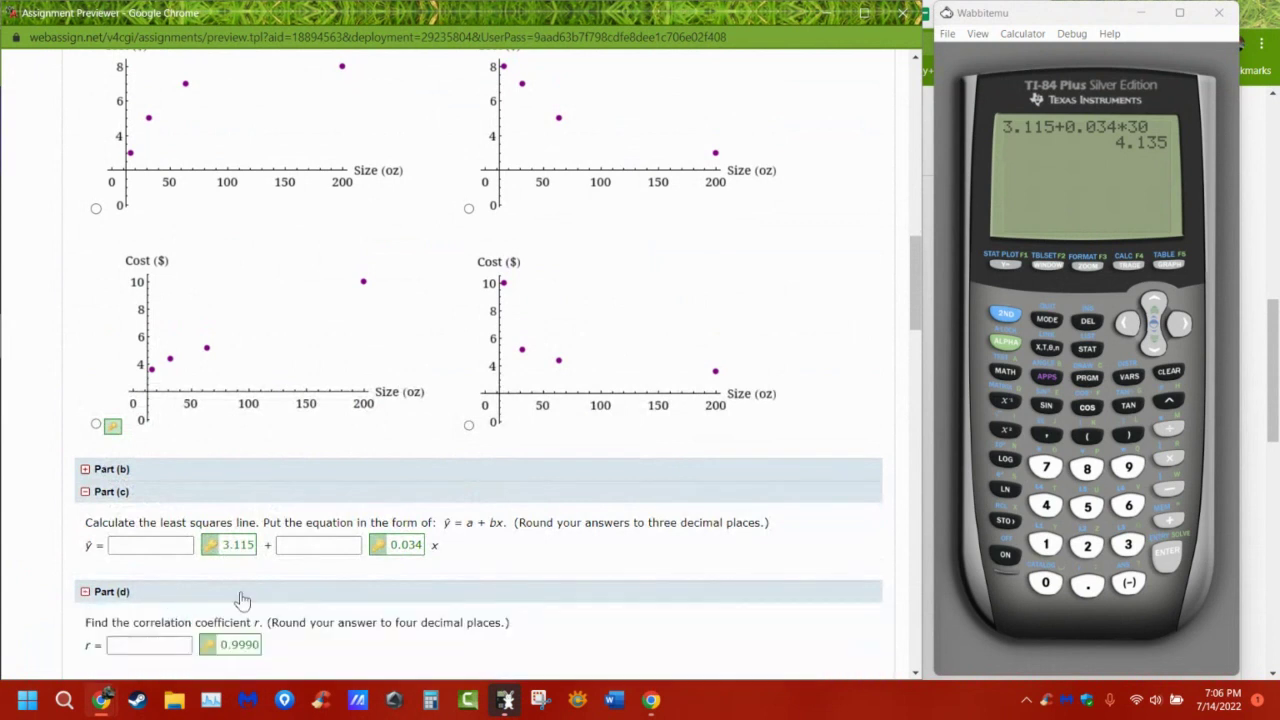
pyautogui.scroll(-2, 287, 567)
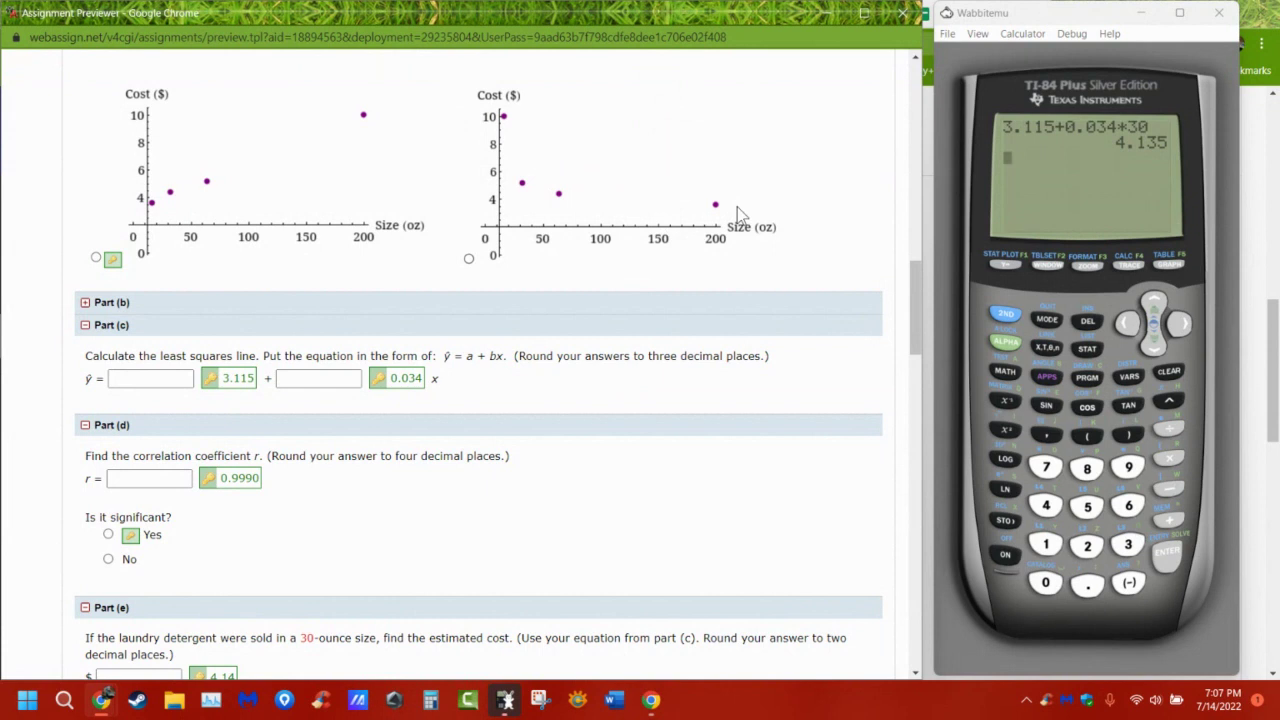
pyautogui.scroll(3, 360, 291)
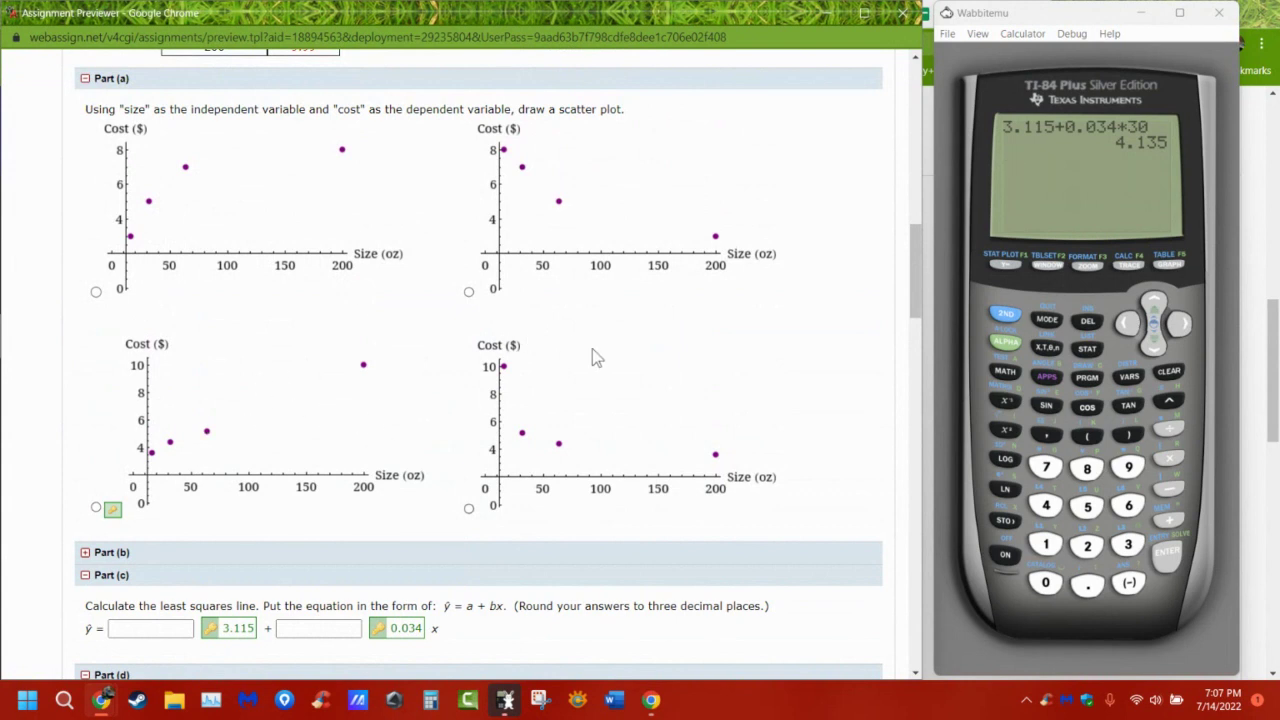
# Expand Part (h) on outliers, keyed as no outliers
pyautogui.scroll(-8, 594, 355)
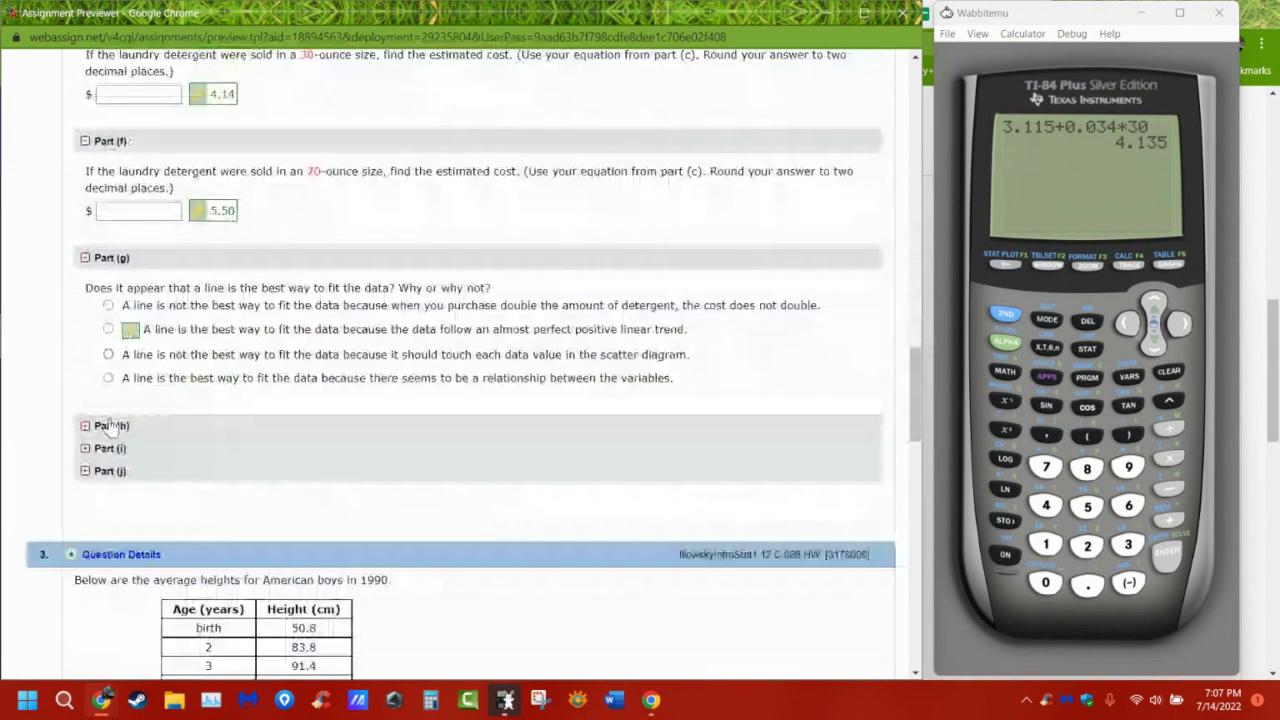
pyautogui.click(110, 425)
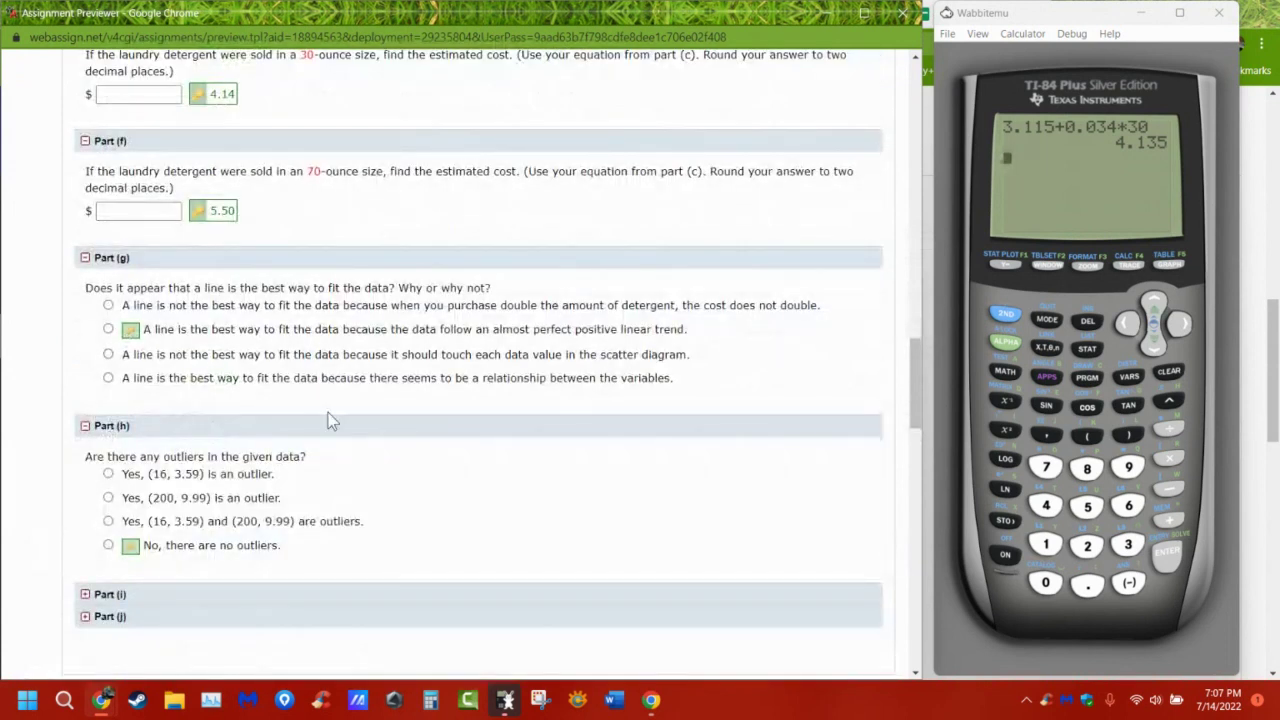
pyautogui.scroll(2, 255, 485)
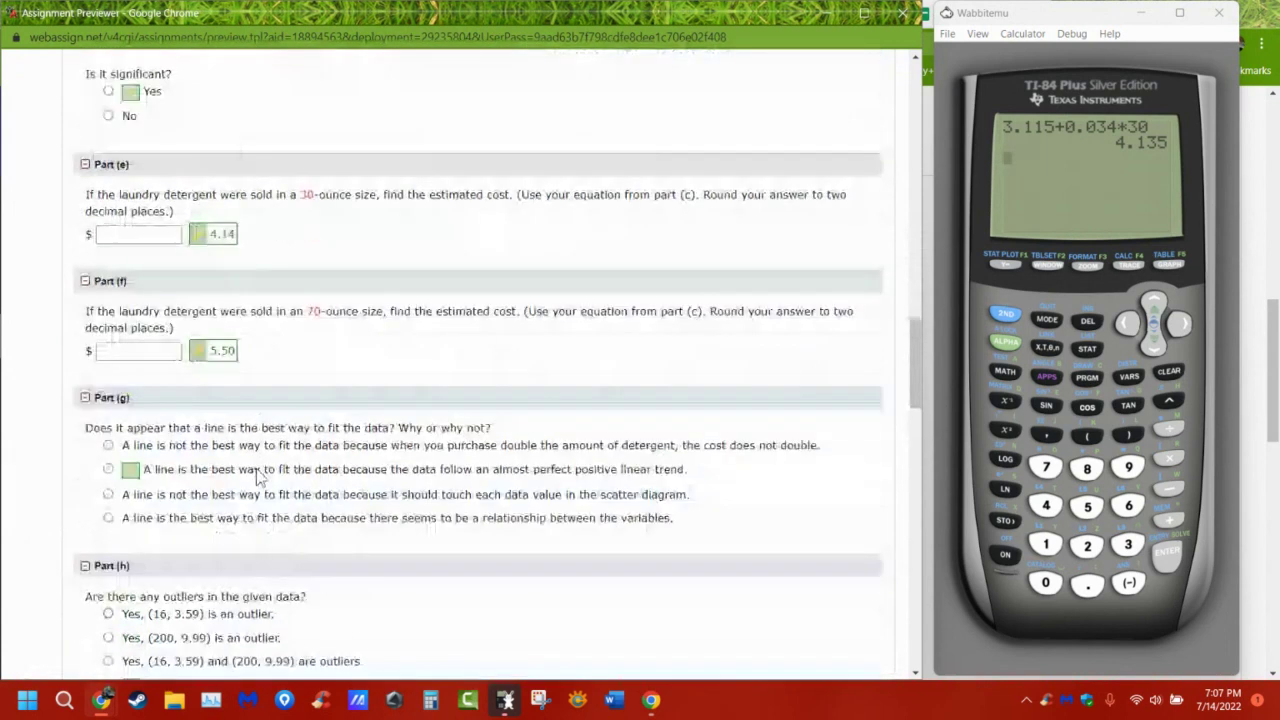
pyautogui.scroll(5, 258, 475)
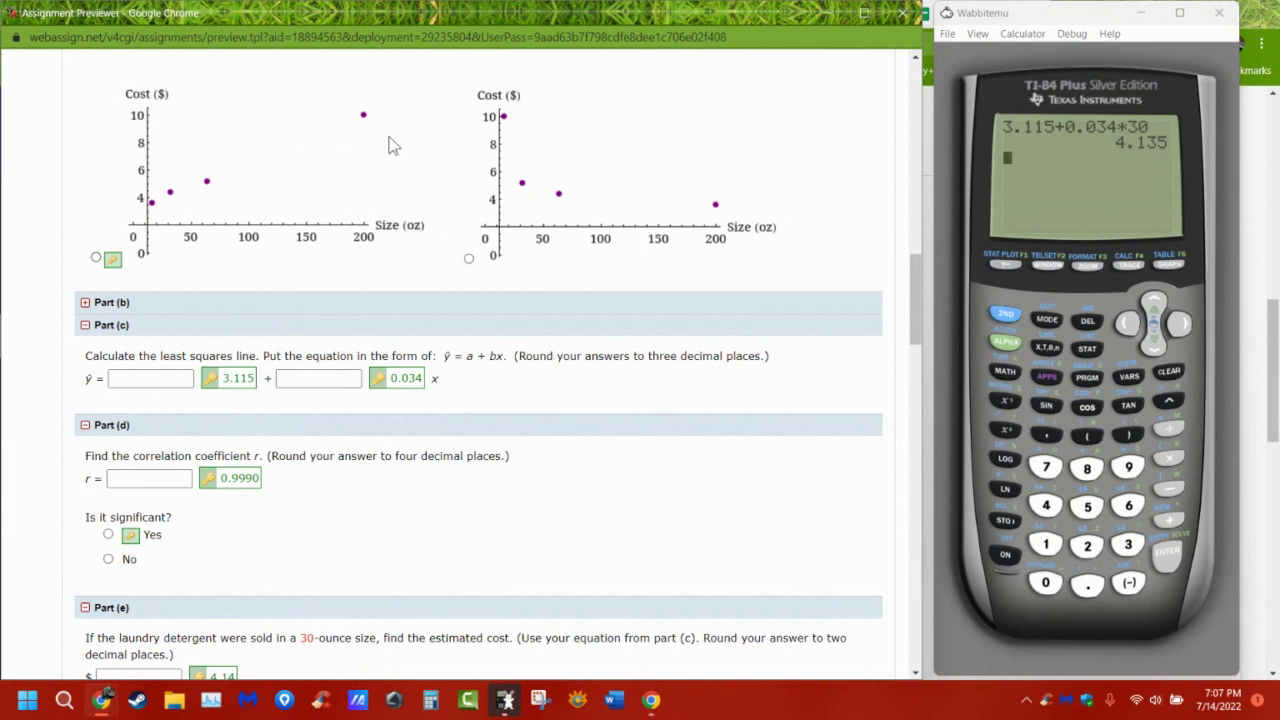
# Reveal Part (i)'s key that 300 ounces is beyond the data range, then return to the detergent table
pyautogui.scroll(-4, 414, 274)
pyautogui.scroll(-2, 475, 310)
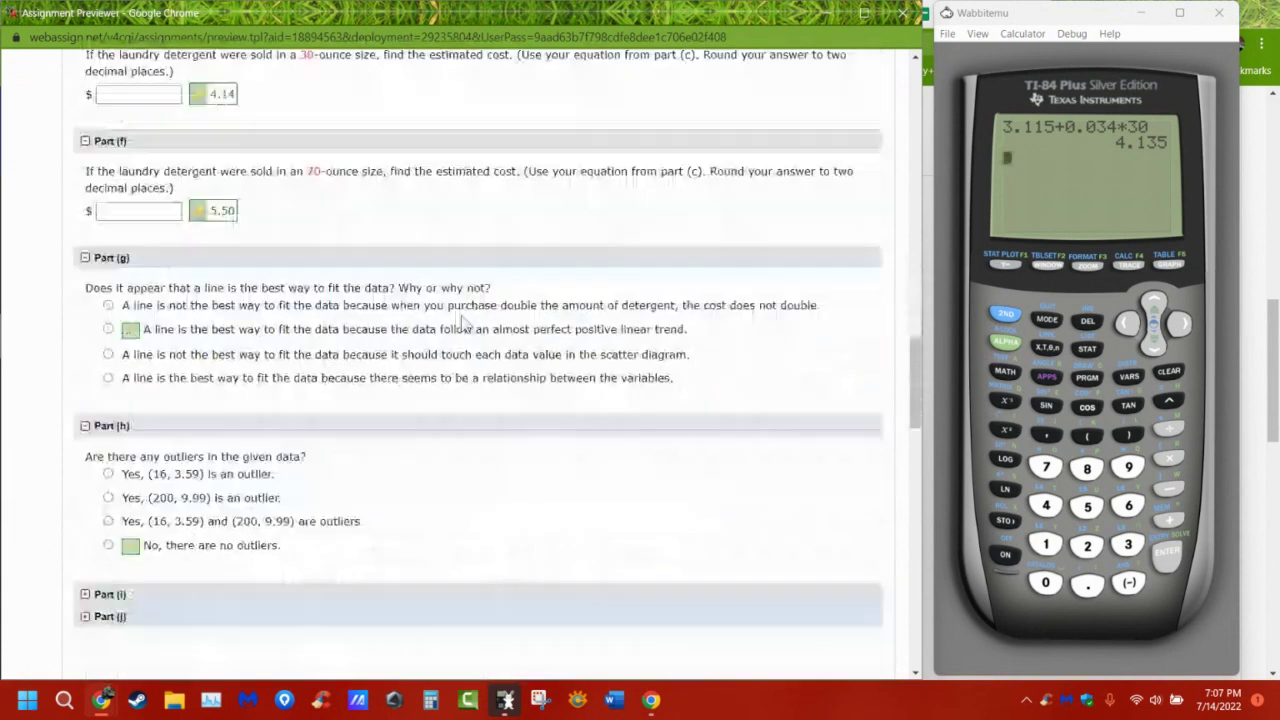
pyautogui.scroll(-2, 334, 414)
pyautogui.click(107, 430)
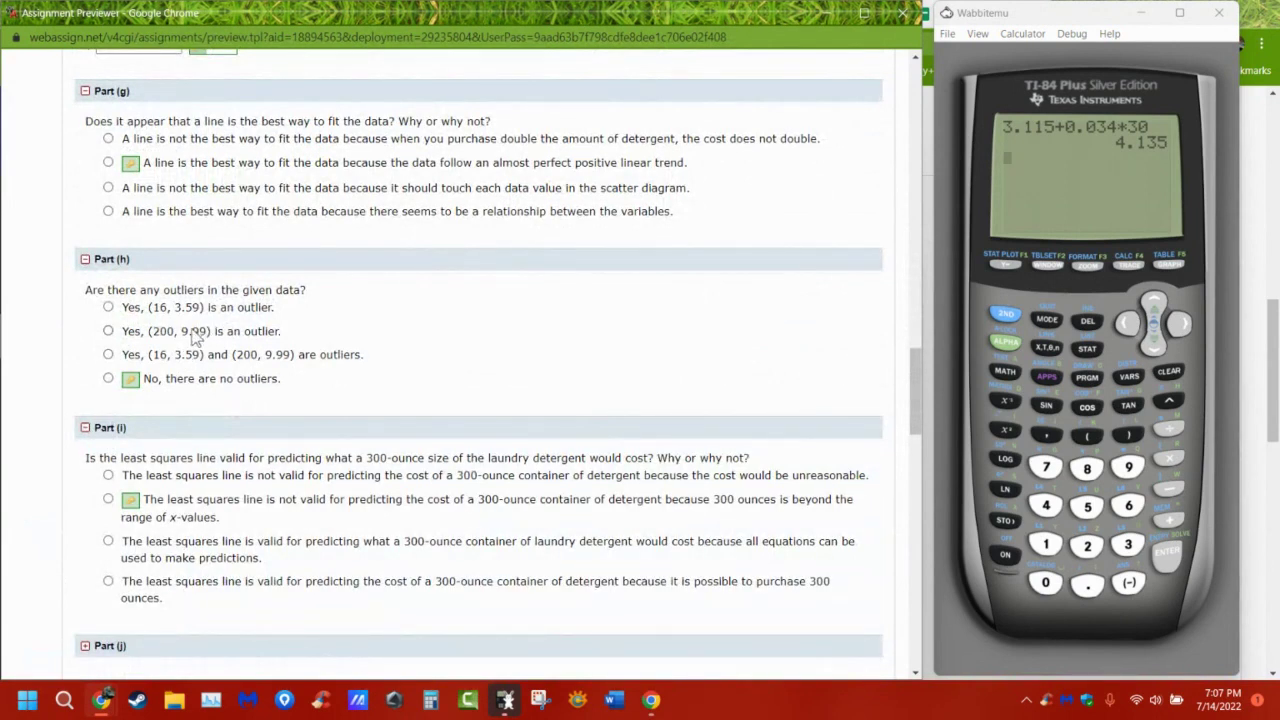
pyautogui.scroll(10, 195, 315)
pyautogui.scroll(4, 195, 315)
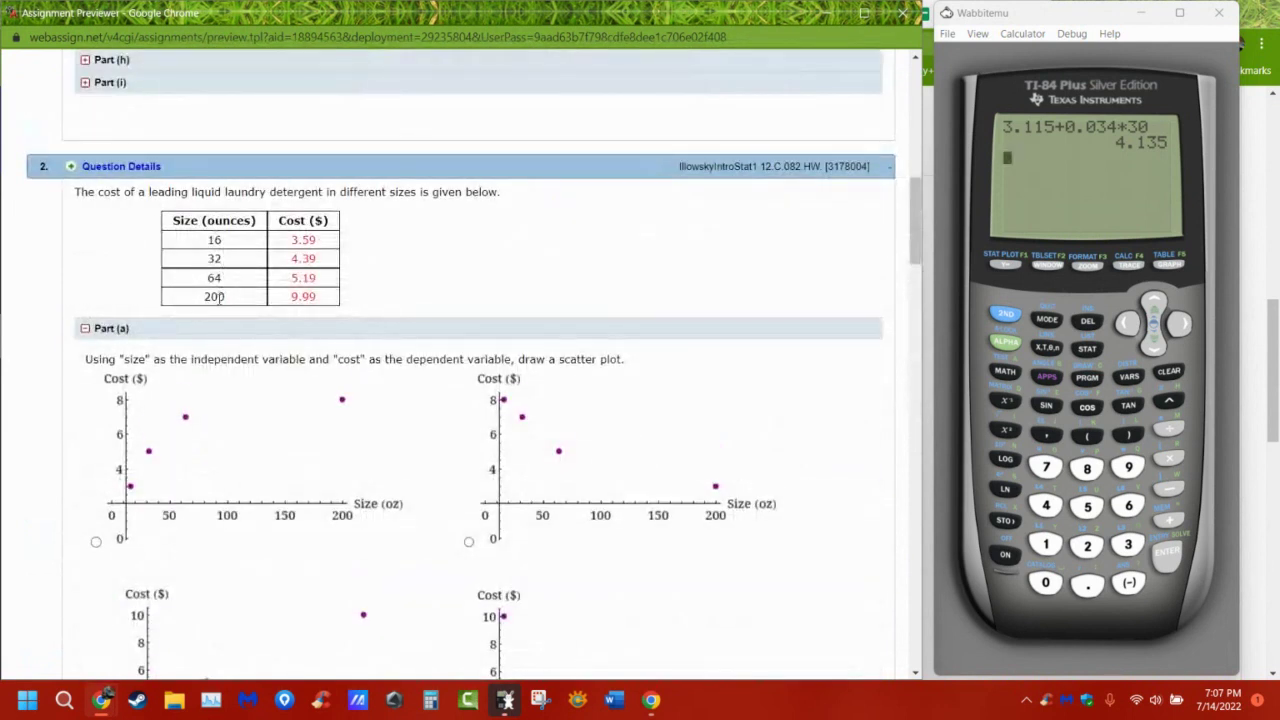
# Highlight the 200-ounce size in the detergent table, then expand Question 1 Part (b)'s swimming-time scatter plots
pyautogui.moveTo(227, 297); pyautogui.dragTo(175, 304)
pyautogui.scroll(2, 306, 449)
pyautogui.scroll(2, 303, 449)
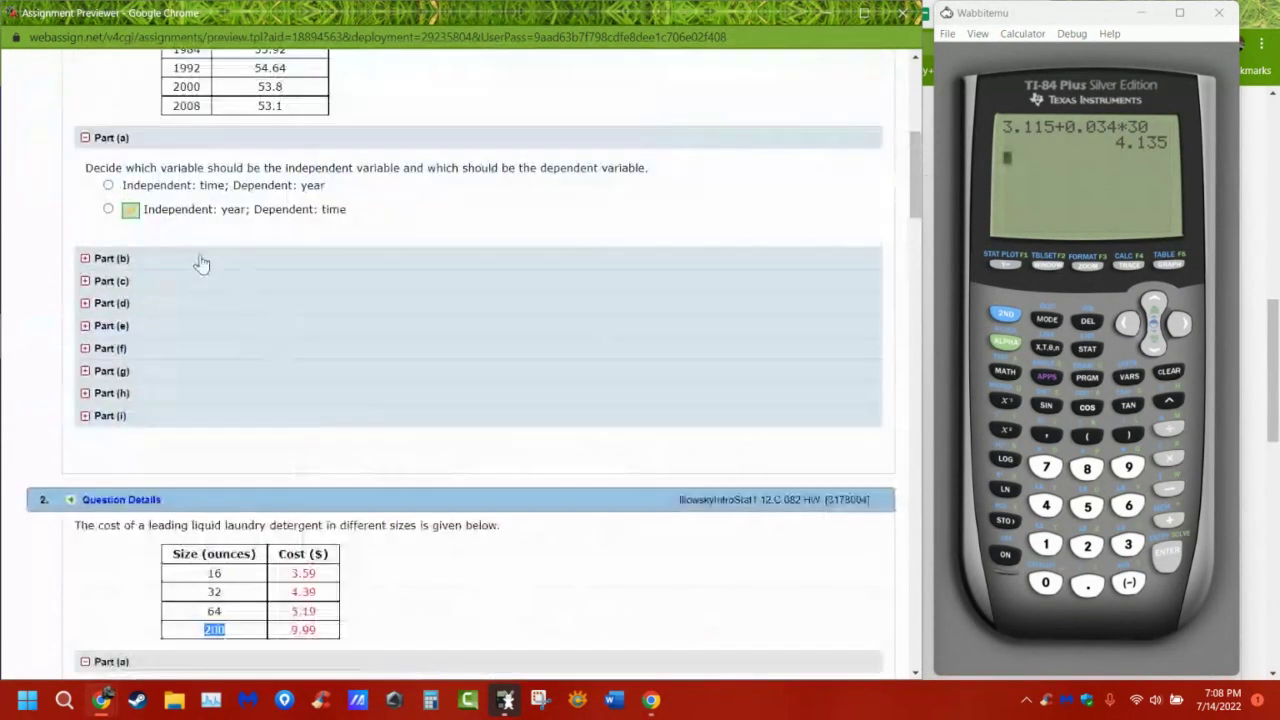
pyautogui.click(111, 258)
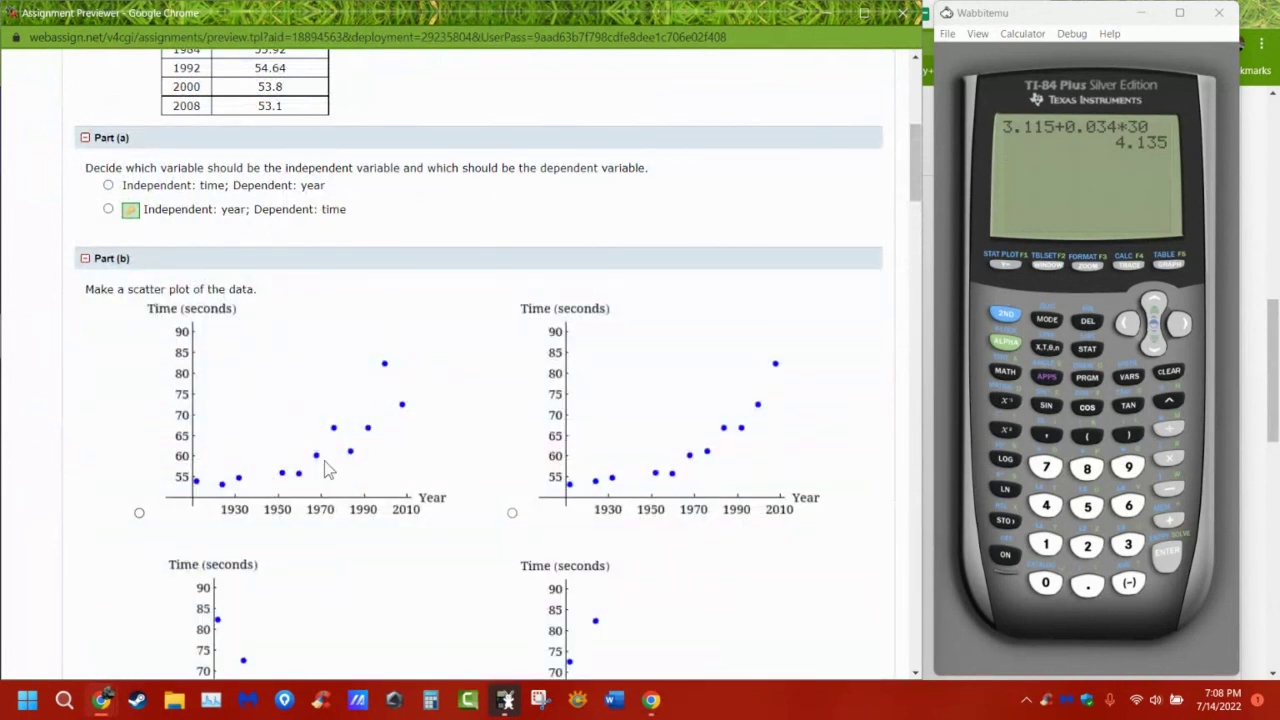
# Scroll back down to Question 2's Part (a) scatter plots and Part (c) keys 3.115 and 0.034
pyautogui.scroll(-1, 402, 388)
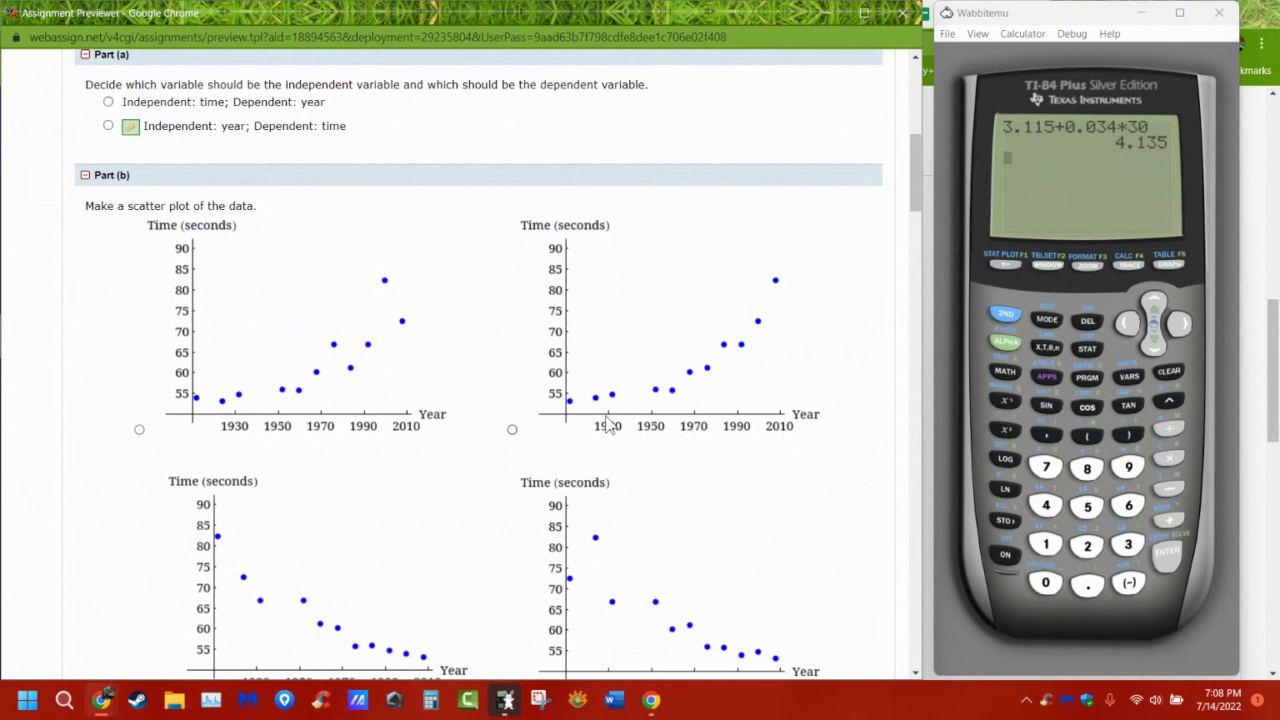
pyautogui.scroll(-3, 606, 420)
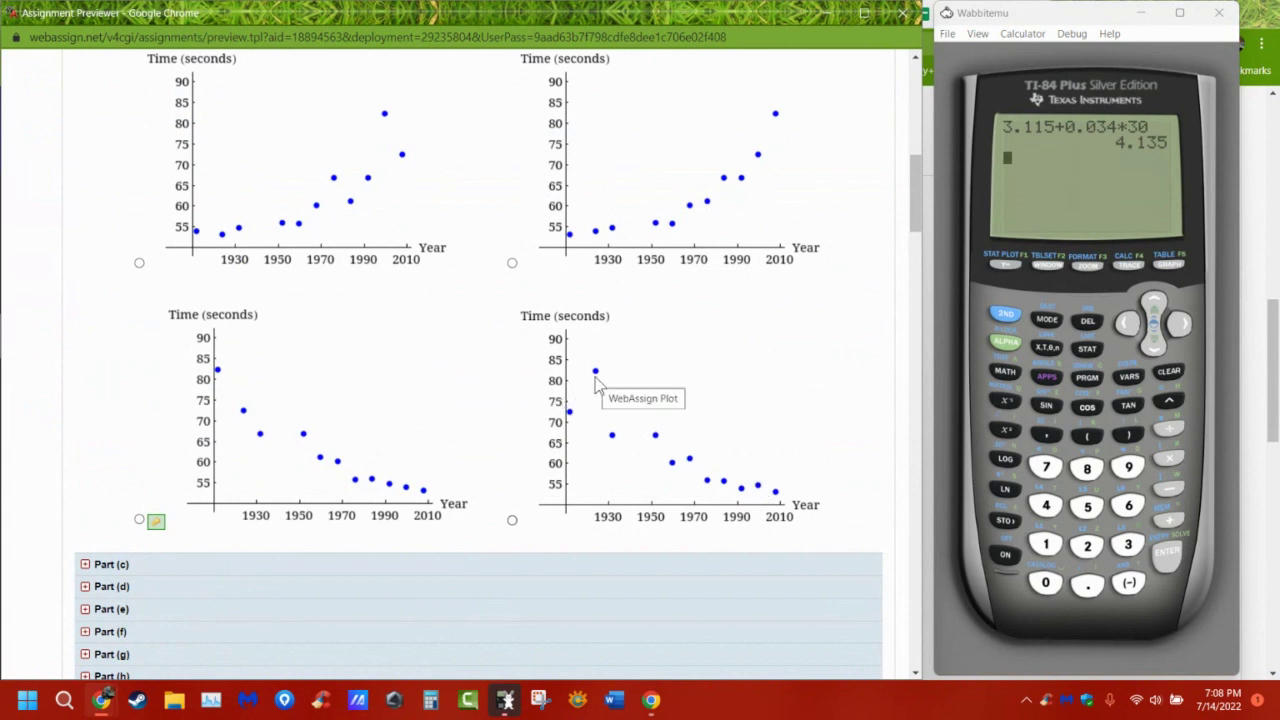
pyautogui.scroll(-6, 366, 490)
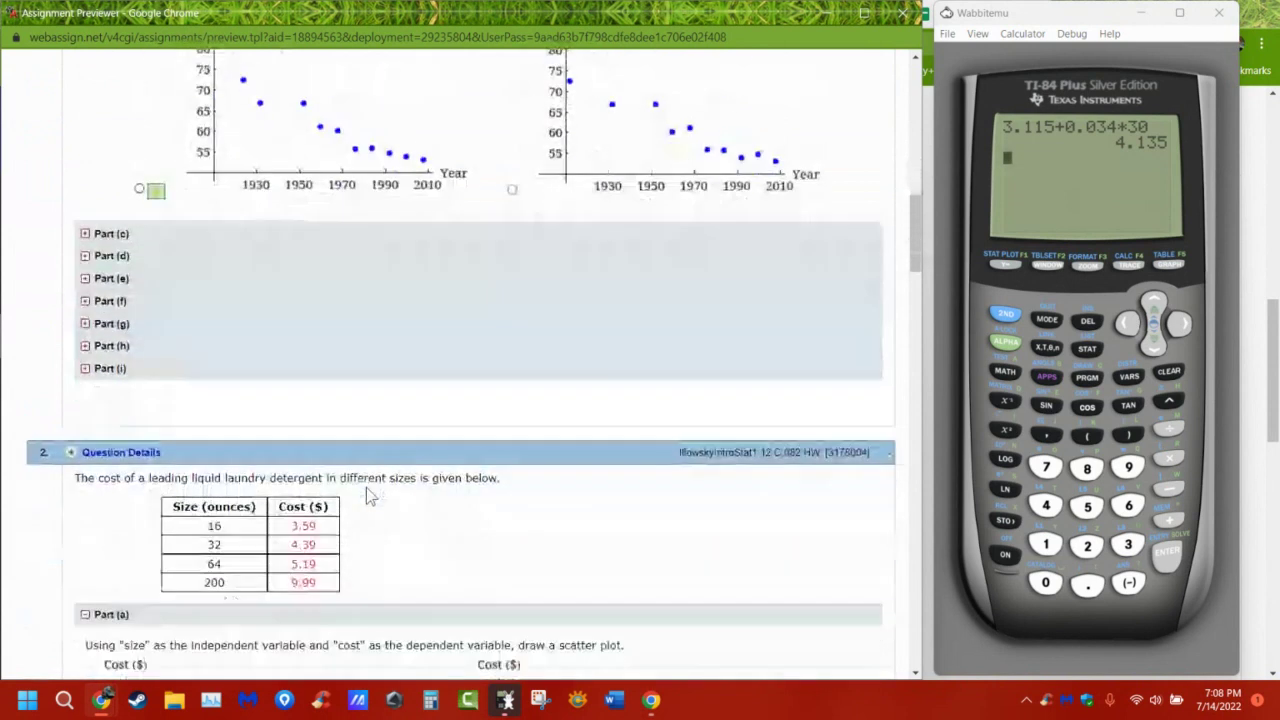
# Highlight the 300-ounce wording in Part (i)'s question
pyautogui.scroll(-3, 366, 490)
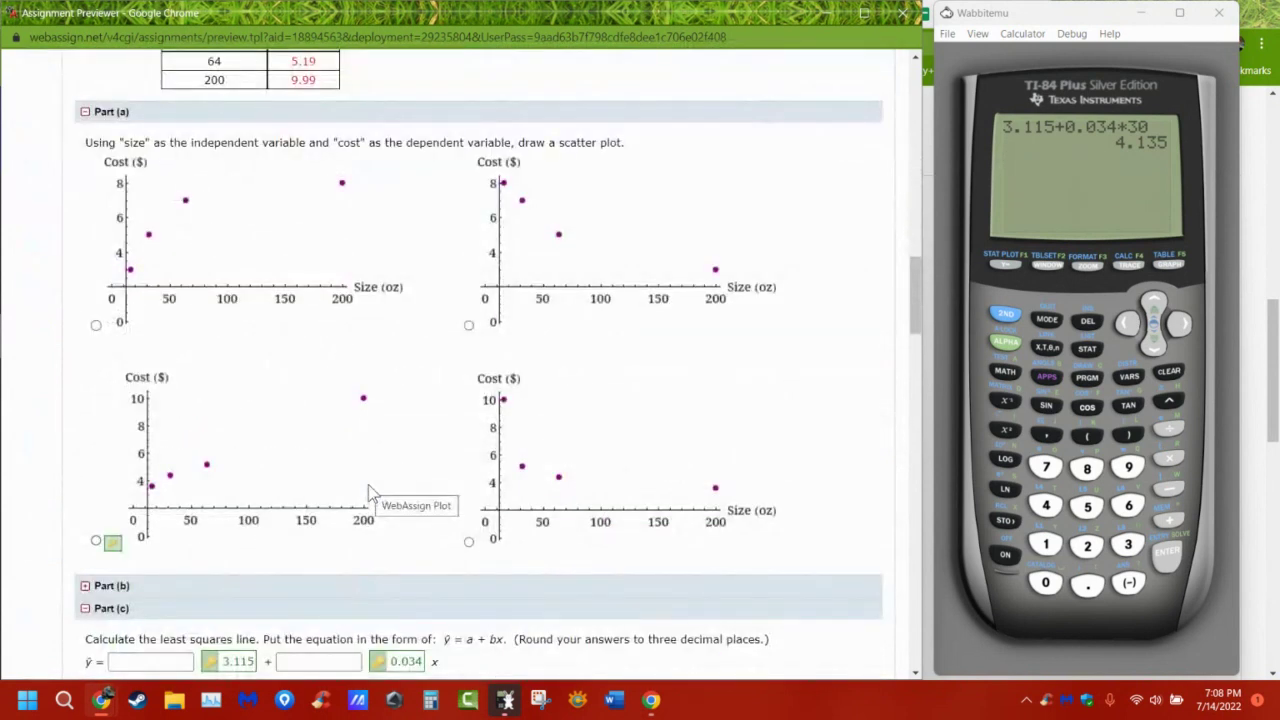
pyautogui.scroll(-10, 368, 485)
pyautogui.scroll(-5, 370, 493)
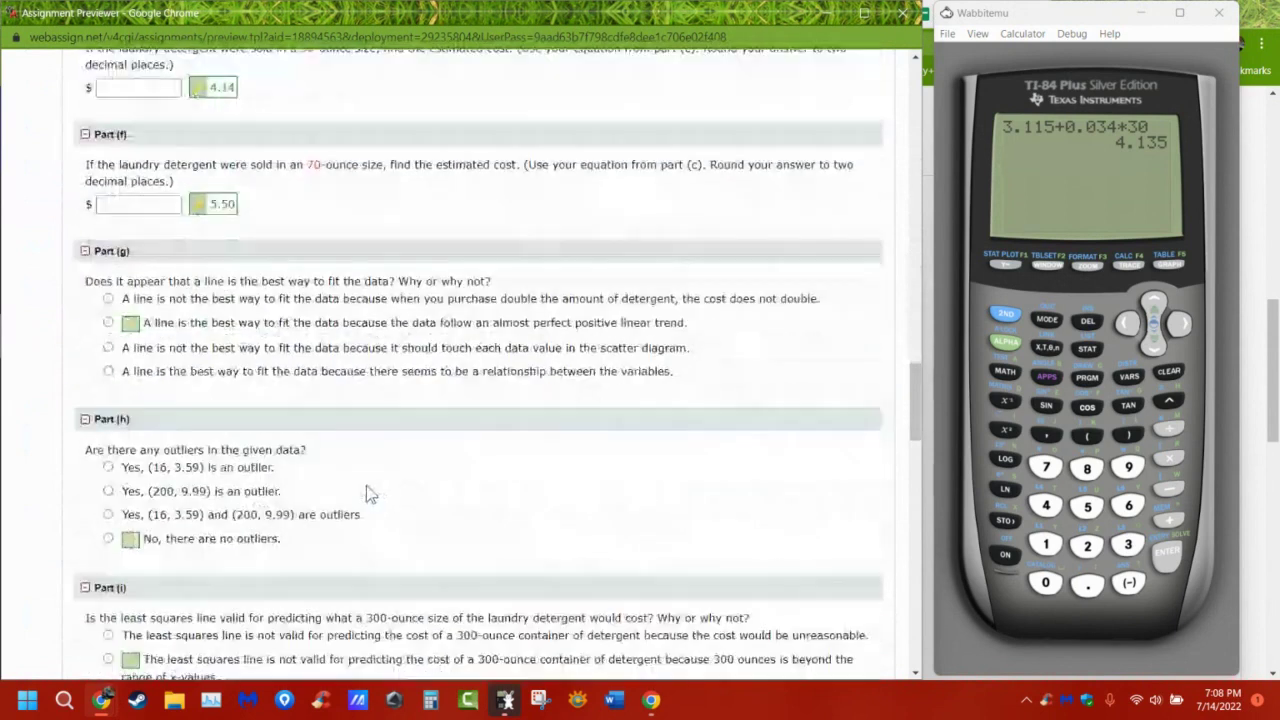
pyautogui.moveTo(286, 408); pyautogui.dragTo(463, 410)
# Move through the assignment to Part (j), showing slope key 0.034 and its dollars-per-ounce interpretation
pyautogui.scroll(10, 463, 517)
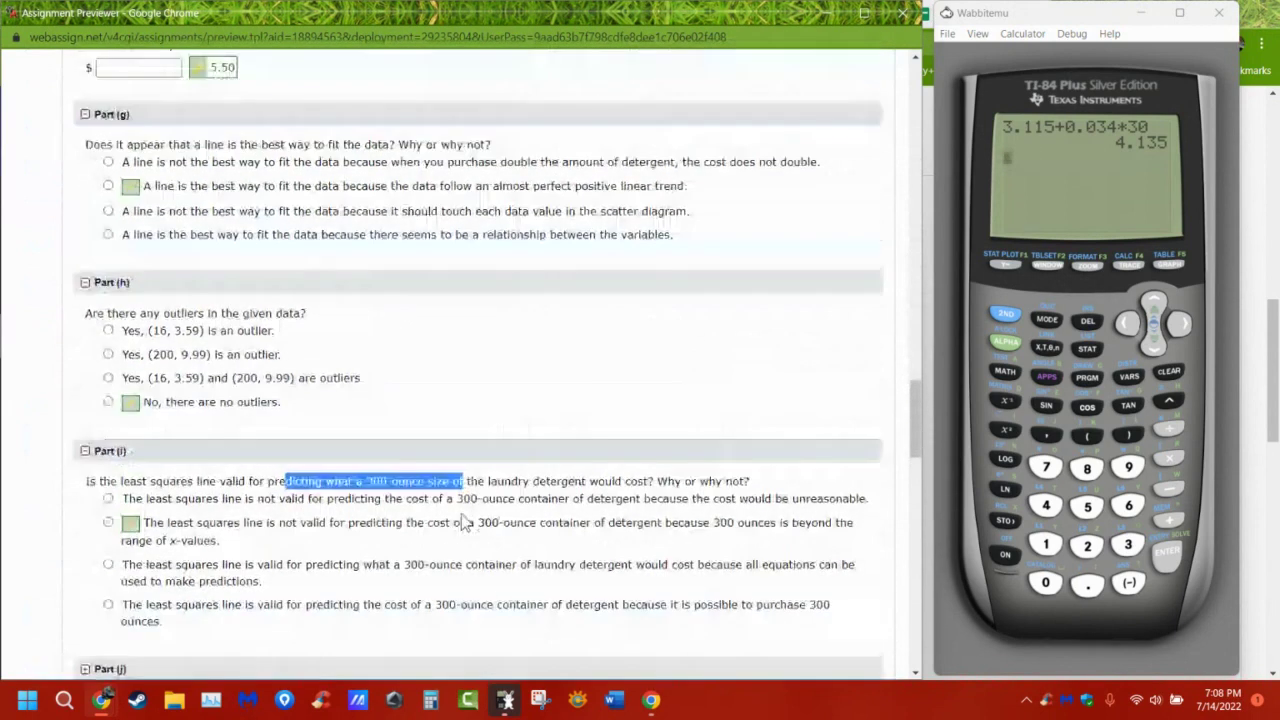
pyautogui.scroll(3, 433, 543)
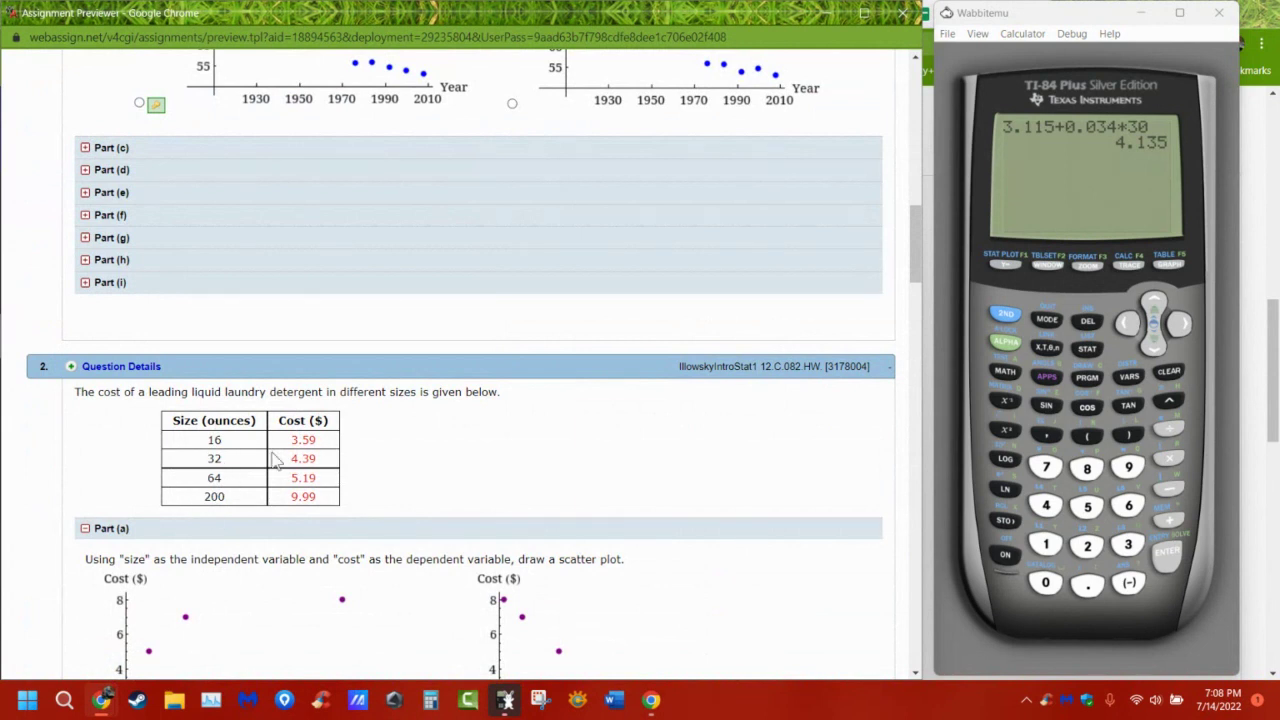
pyautogui.scroll(10, 275, 460)
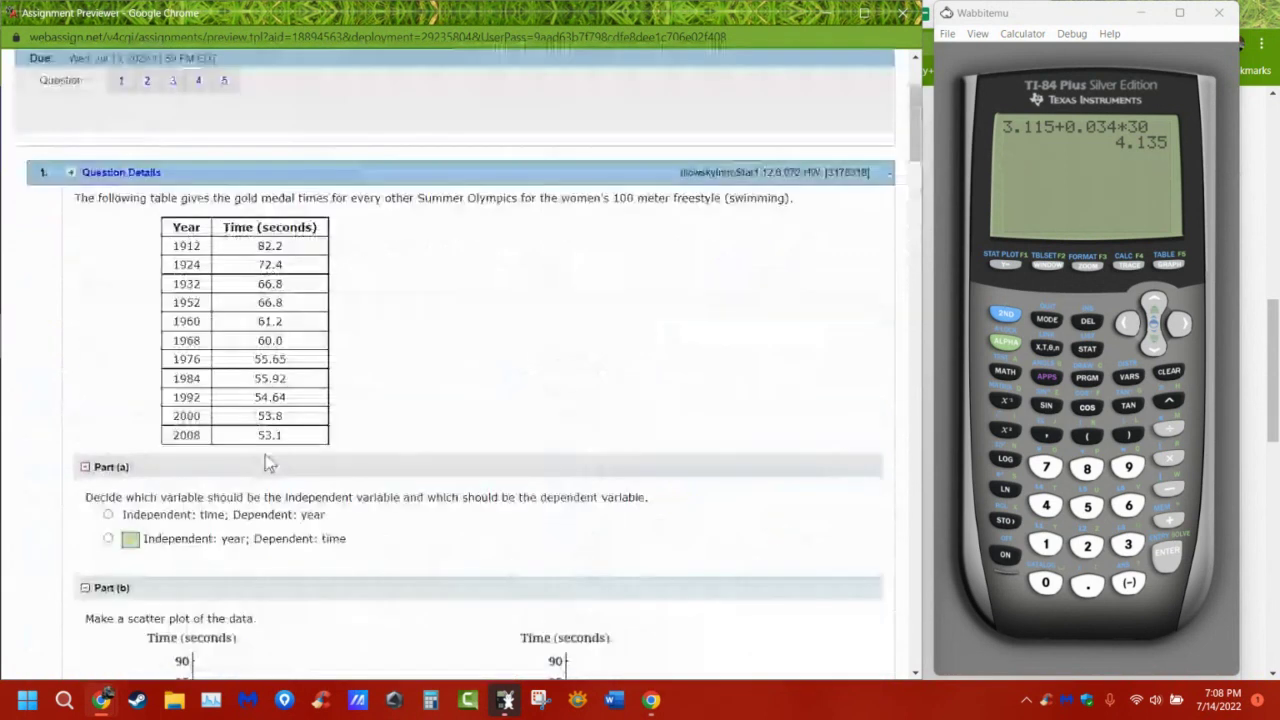
pyautogui.scroll(3, 268, 462)
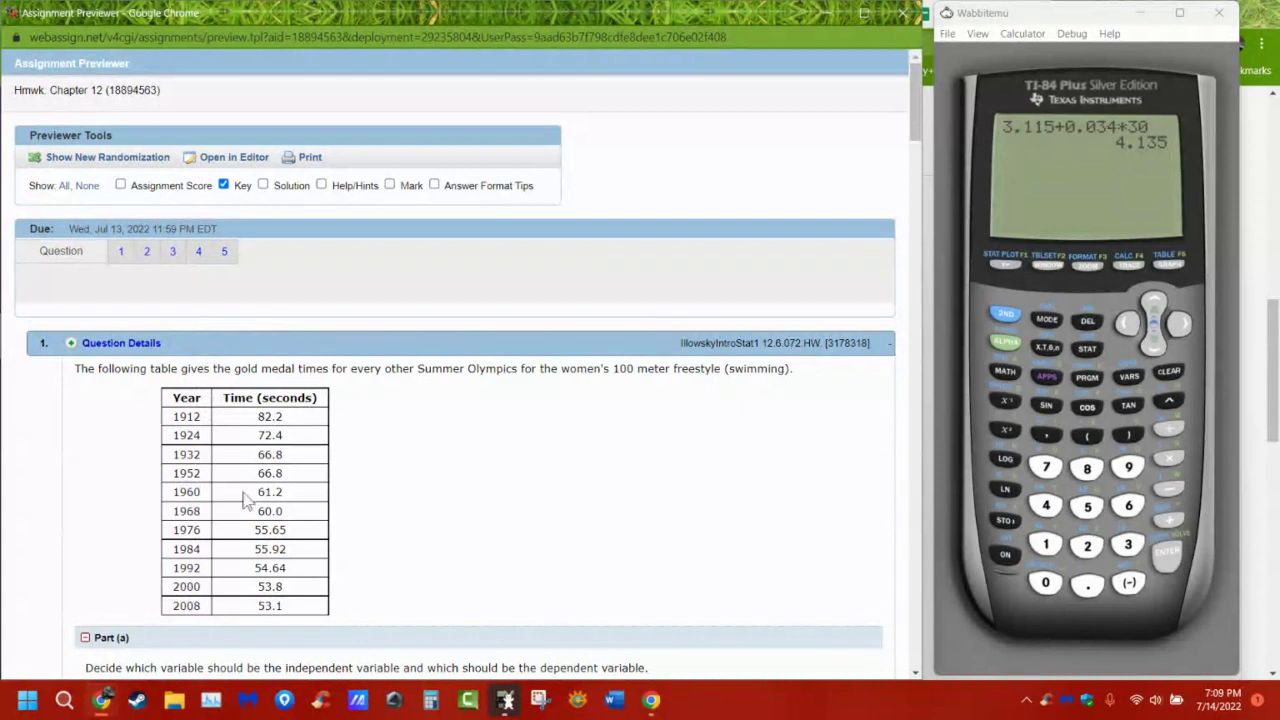
pyautogui.scroll(-3, 243, 491)
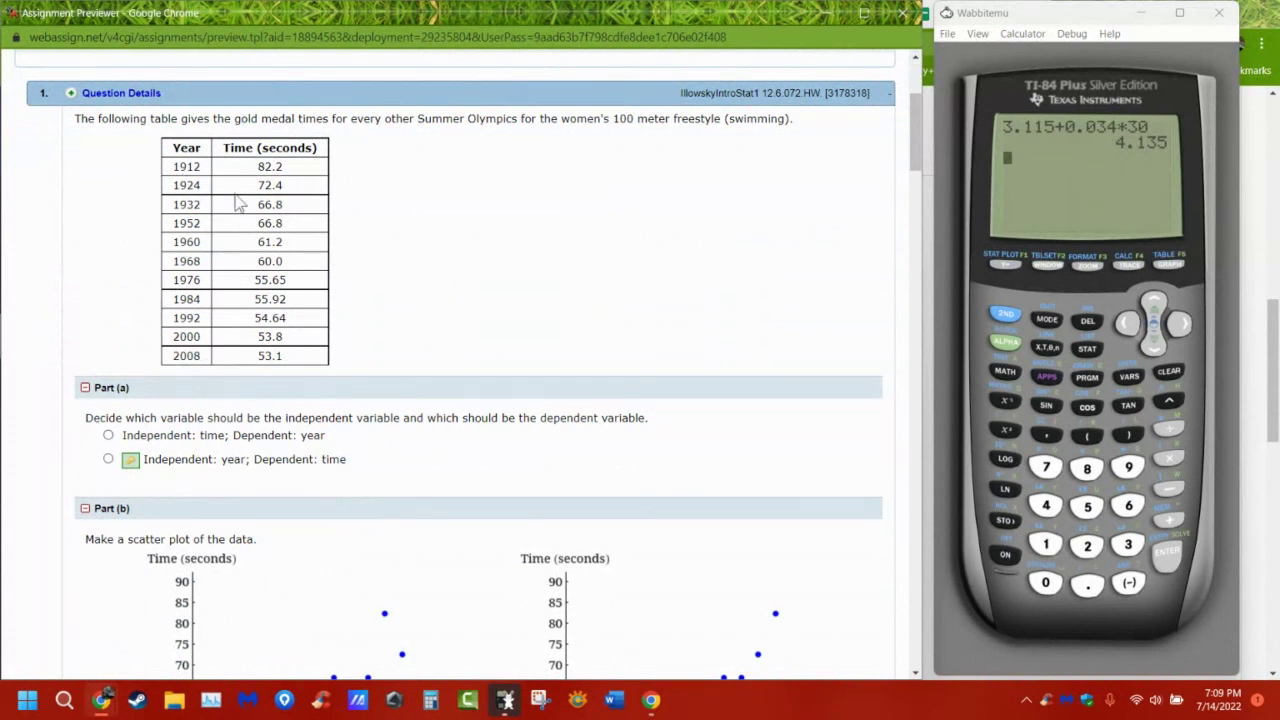
pyautogui.scroll(-5, 286, 360)
pyautogui.scroll(-10, 296, 372)
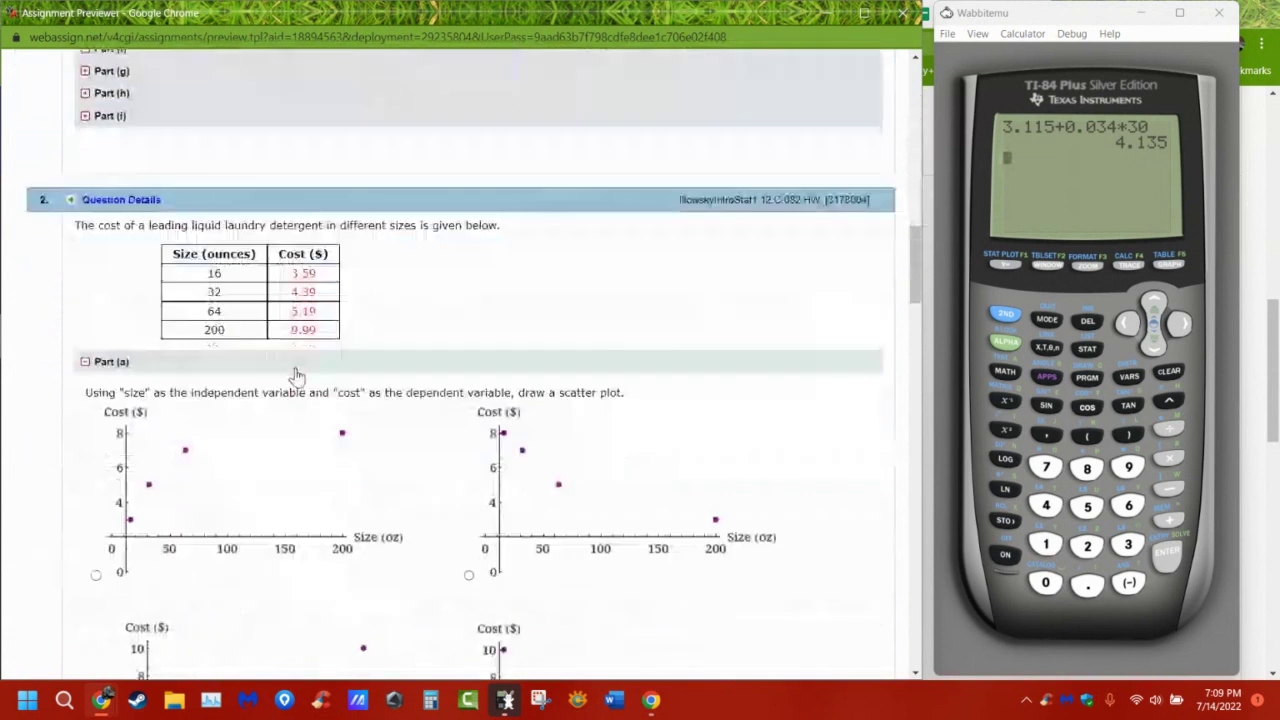
pyautogui.scroll(-4, 296, 376)
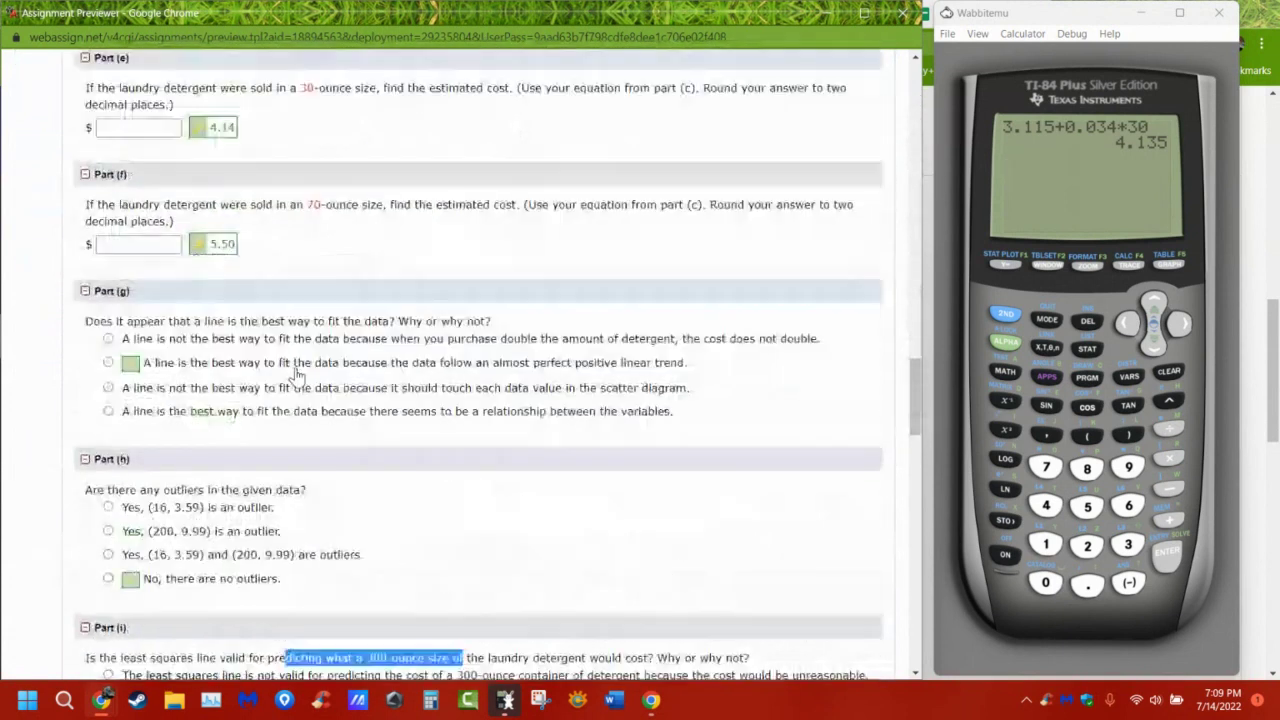
pyautogui.scroll(-4, 296, 376)
pyautogui.click(115, 430)
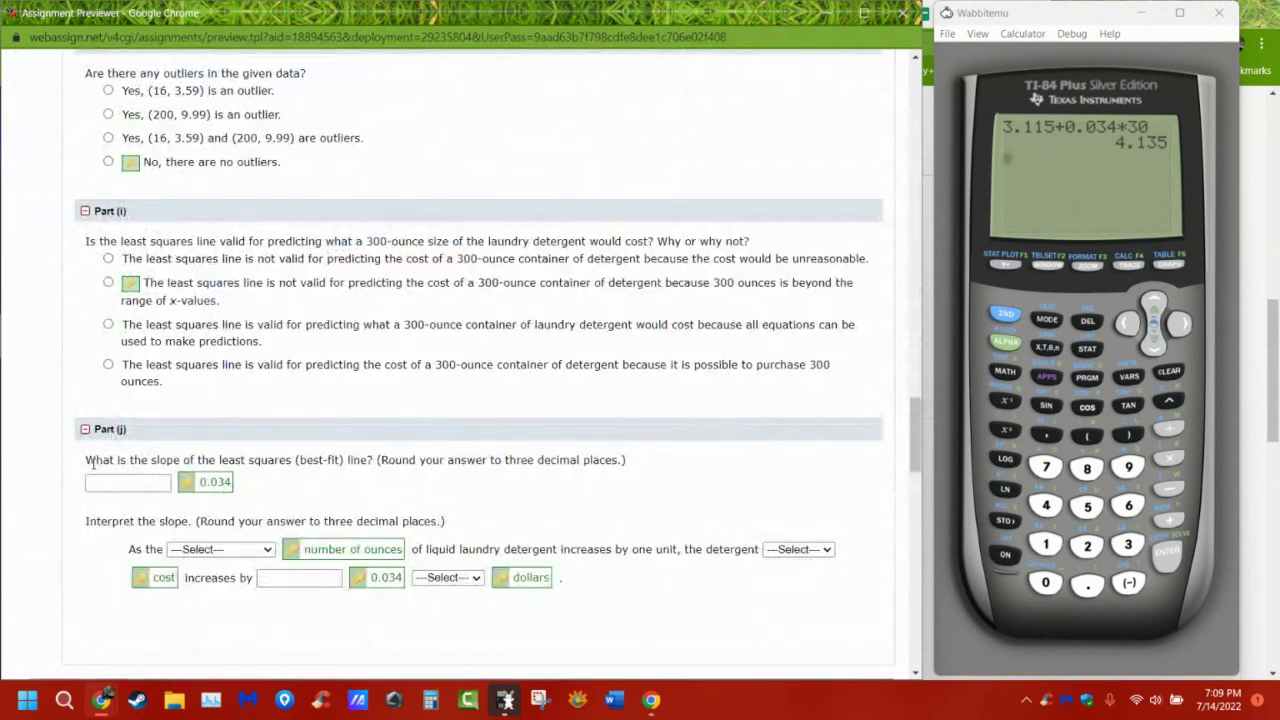
pyautogui.moveTo(96, 462); pyautogui.dragTo(360, 469)
pyautogui.click(360, 469)
pyautogui.scroll(5, 351, 480)
pyautogui.scroll(3, 358, 480)
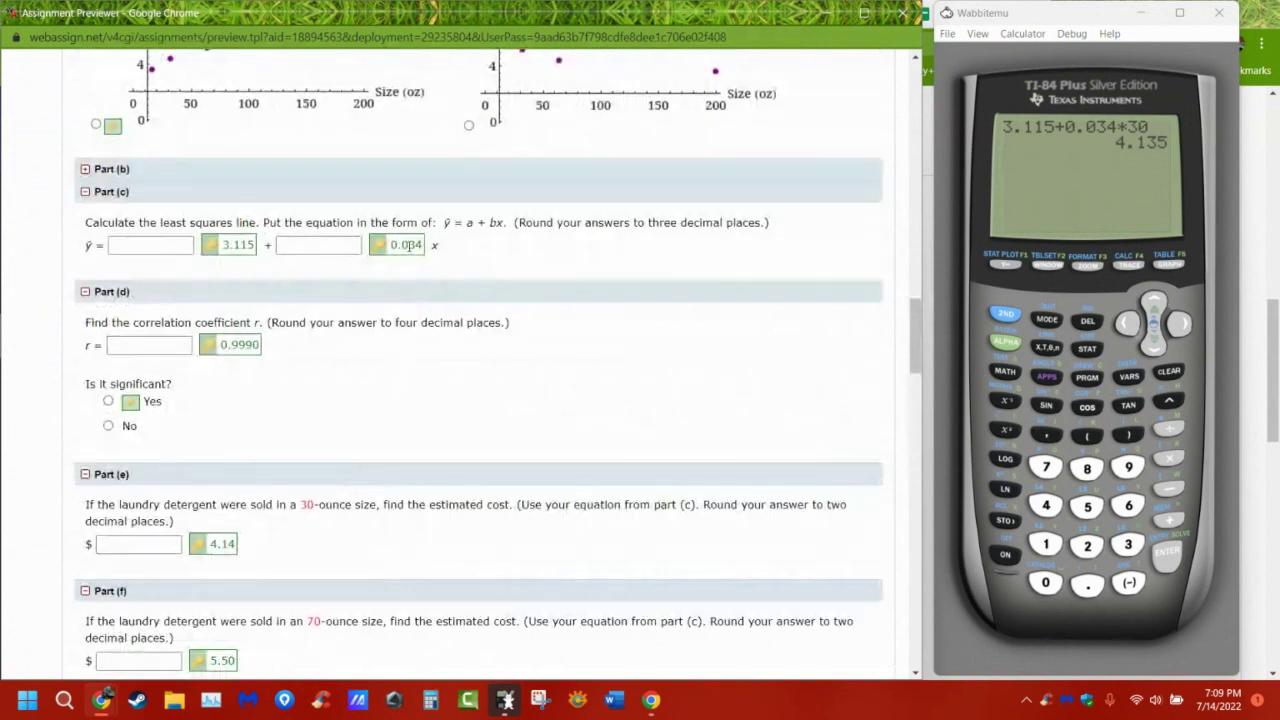
pyautogui.doubleClick(406, 245)
pyautogui.scroll(-5, 355, 480)
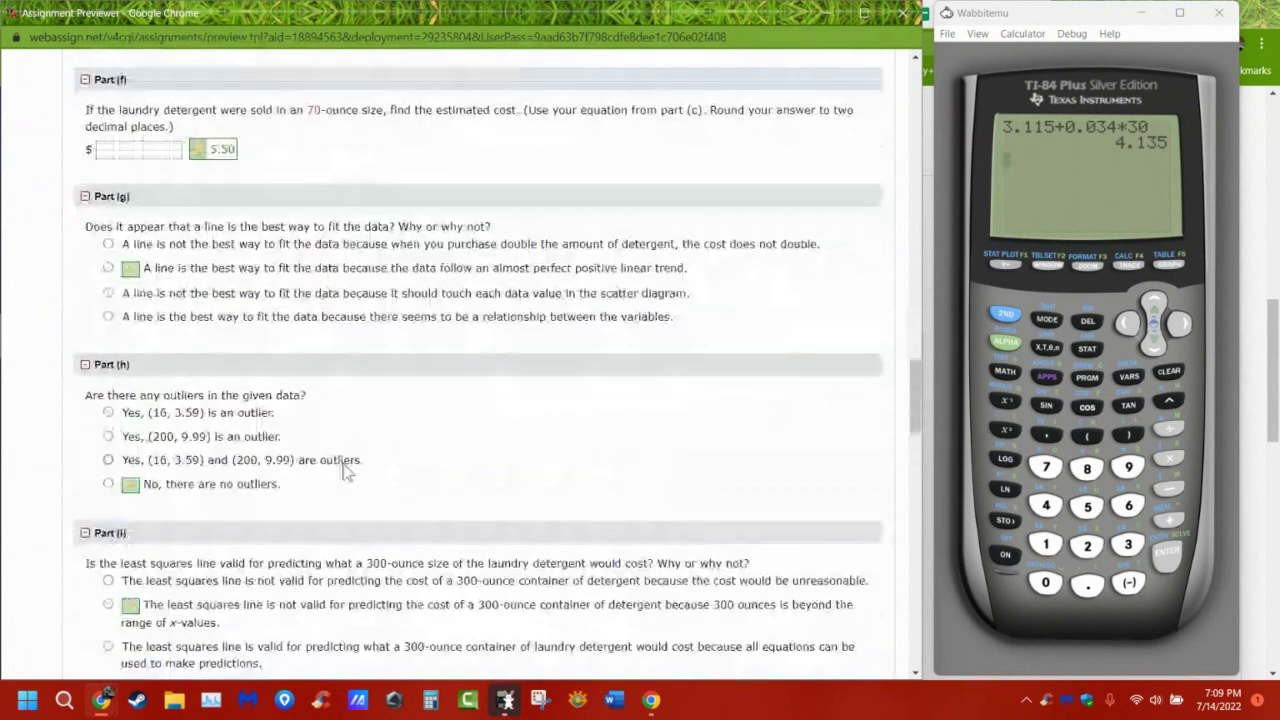
pyautogui.scroll(-5, 345, 470)
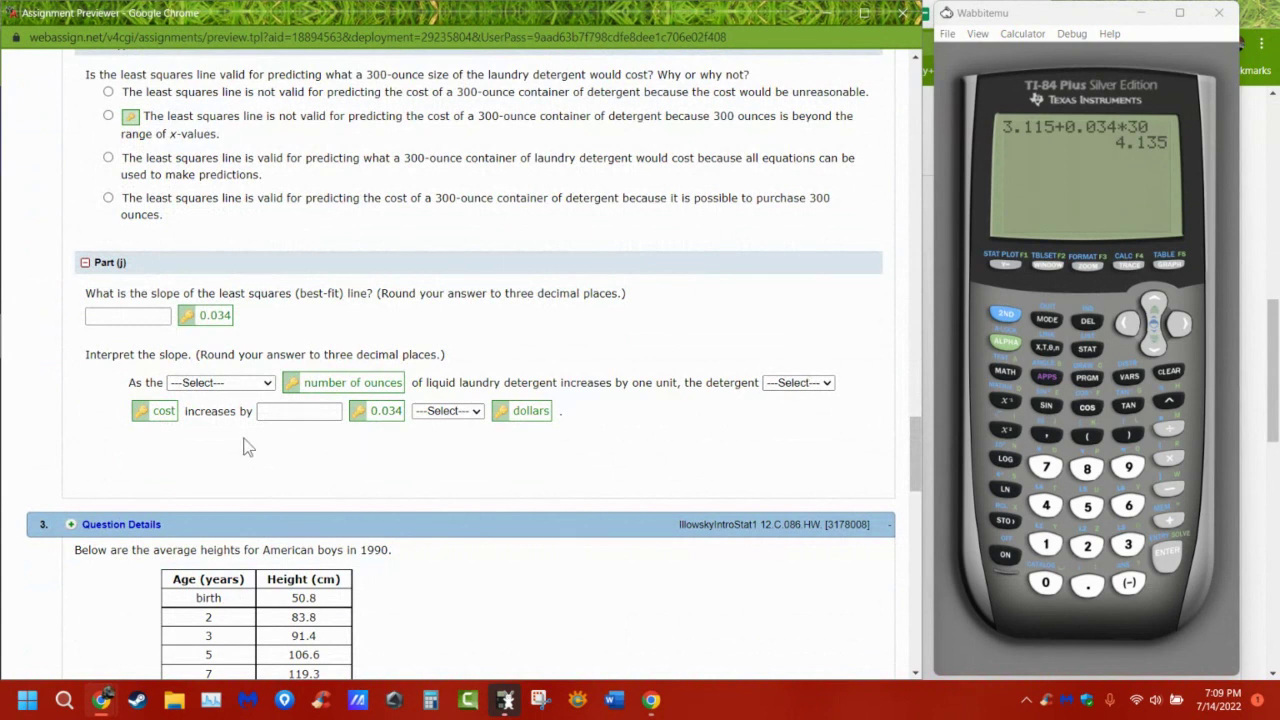
pyautogui.scroll(2, 330, 409)
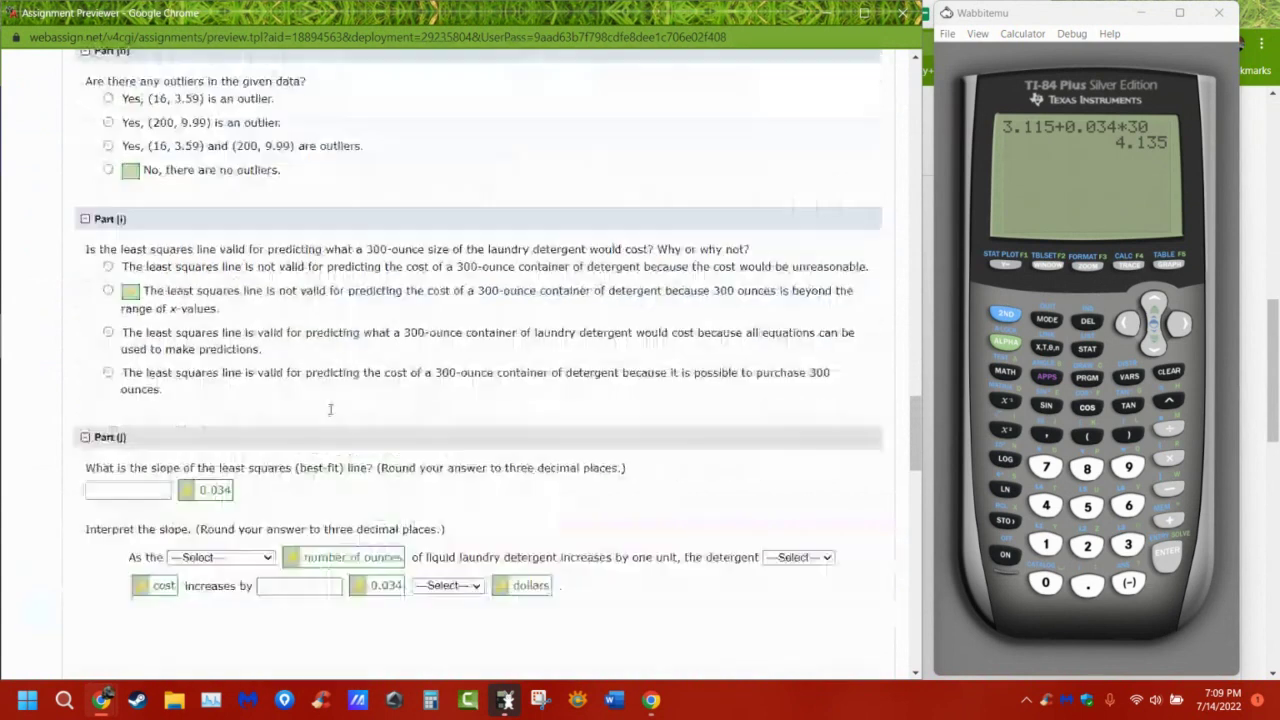
pyautogui.scroll(-3, 411, 446)
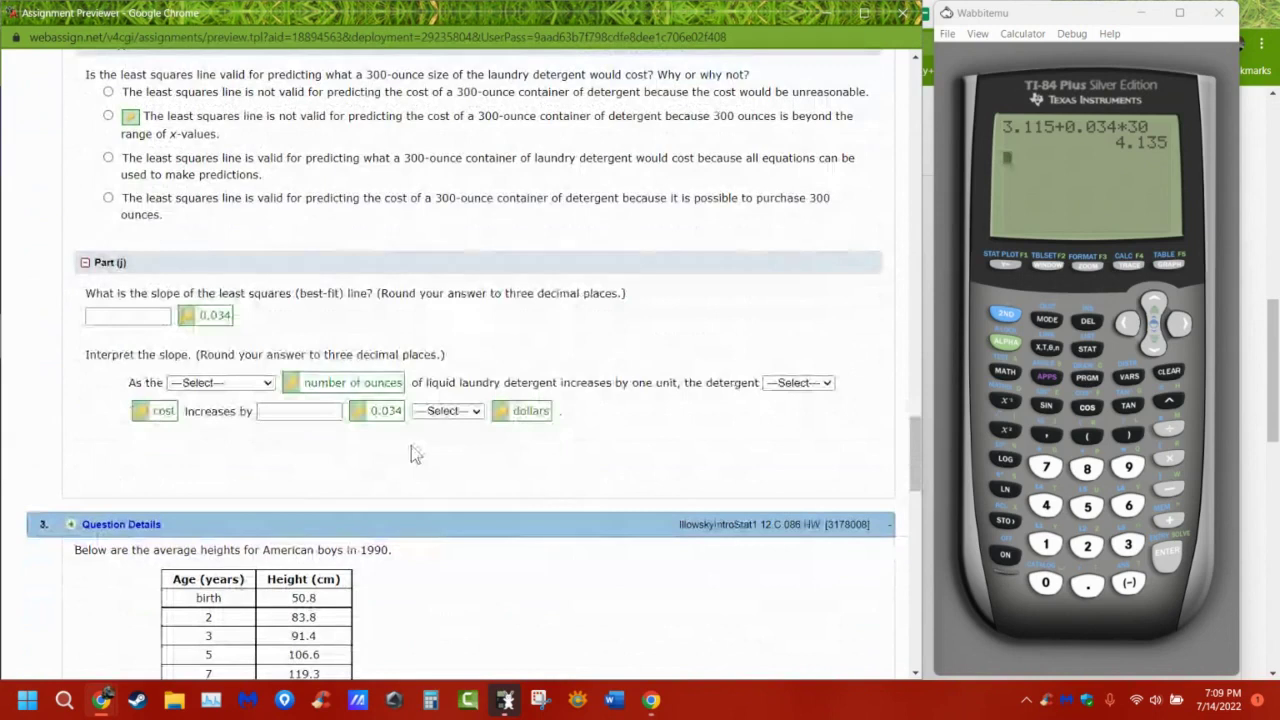
pyautogui.scroll(-1, 410, 446)
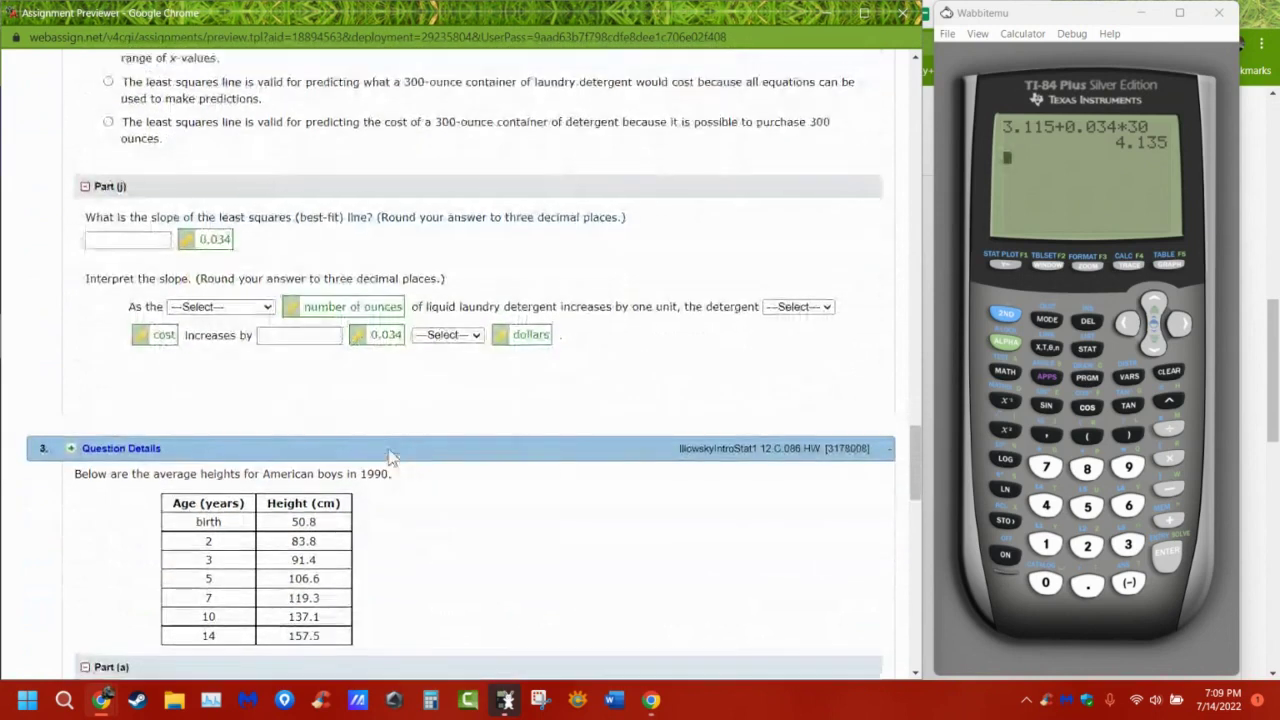
pyautogui.scroll(2, 390, 456)
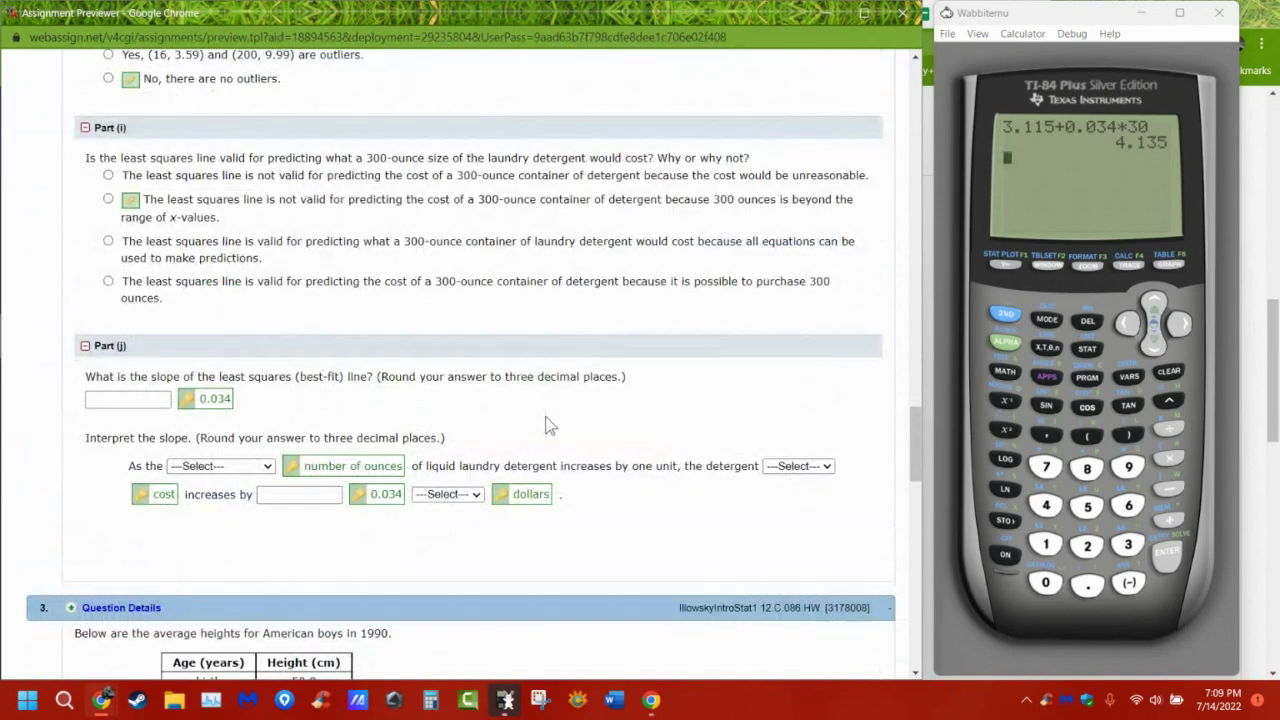
pyautogui.scroll(6, 570, 386)
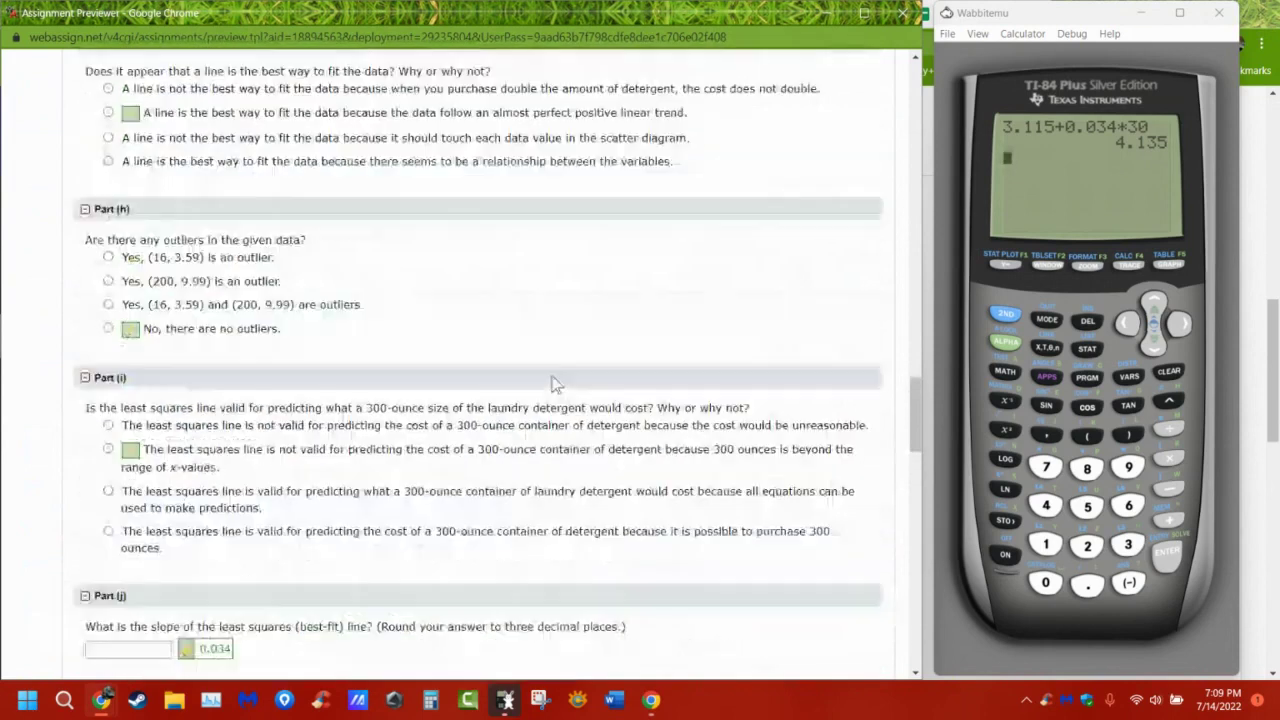
pyautogui.scroll(3, 580, 408)
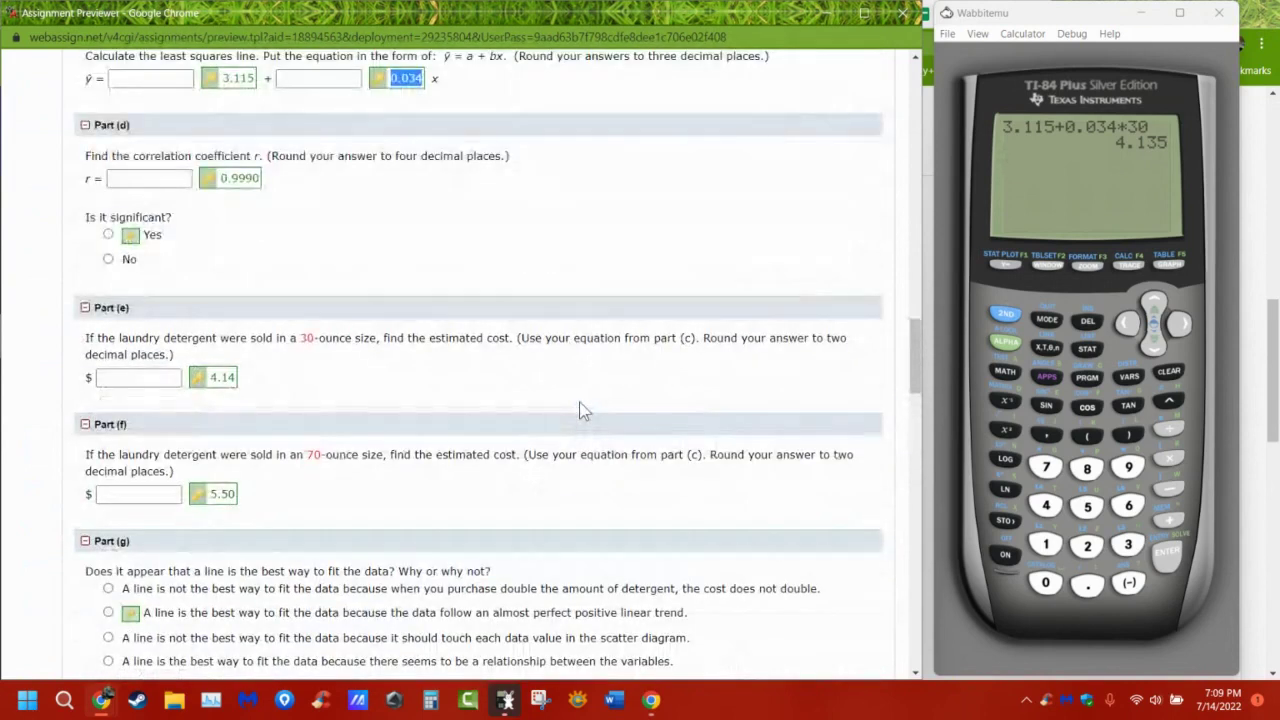
pyautogui.scroll(2, 582, 412)
# Deselect the highlighted 0.034 slope answer in Part (j)
pyautogui.scroll(3, 582, 412)
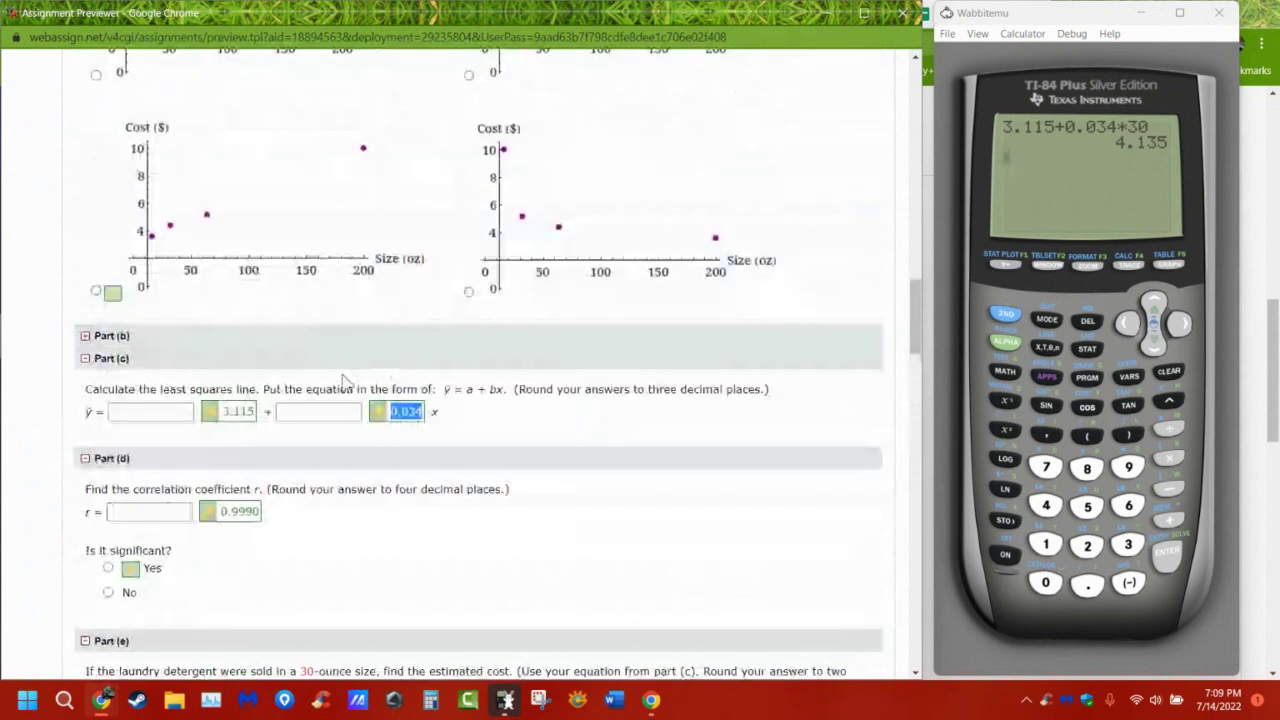
pyautogui.scroll(-1, 338, 410)
pyautogui.click(338, 410)
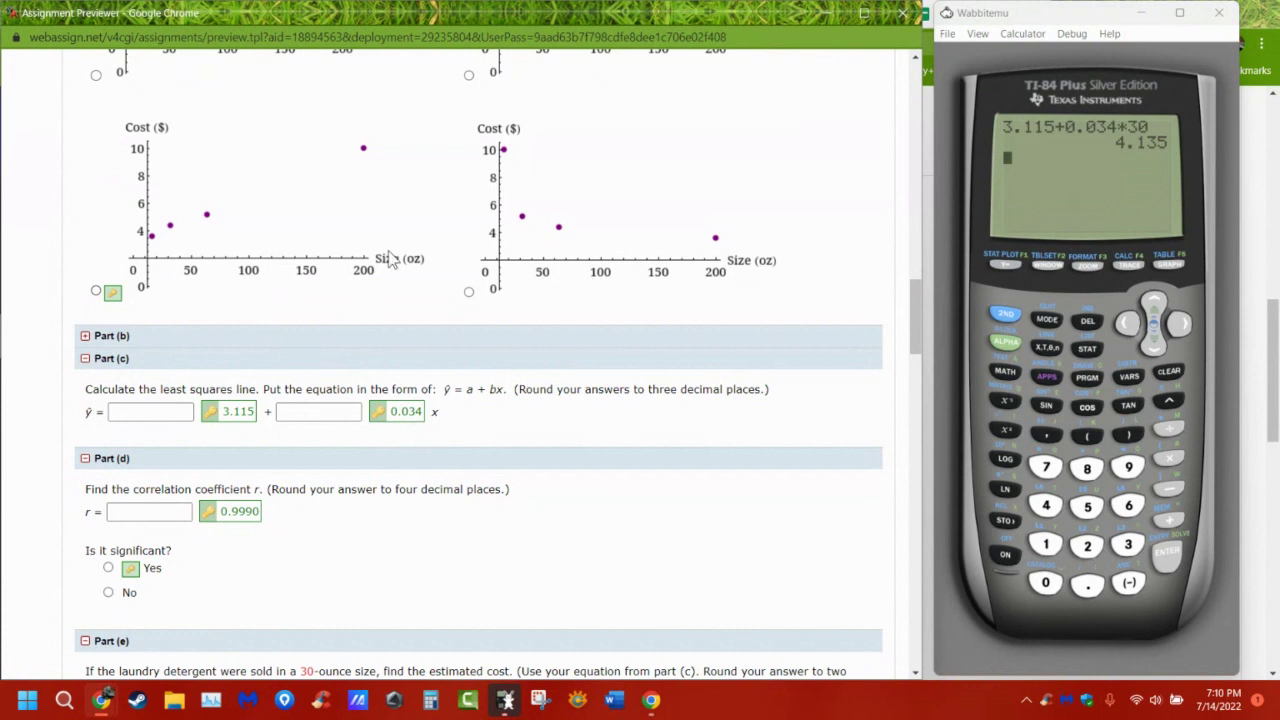
pyautogui.scroll(2, 400, 243)
pyautogui.scroll(-1, 400, 243)
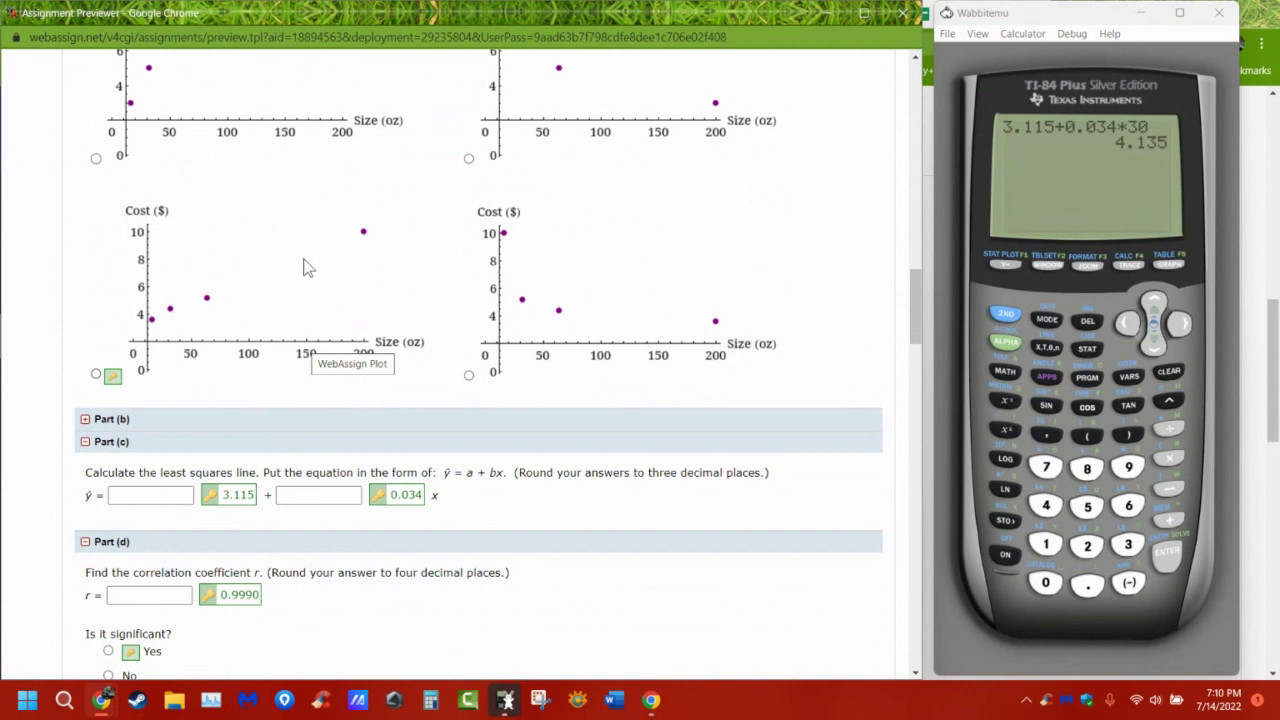
# Clear the last calculation on the TI-84 and return to Question 1's race-time scatter plots
pyautogui.press('BackSpace')
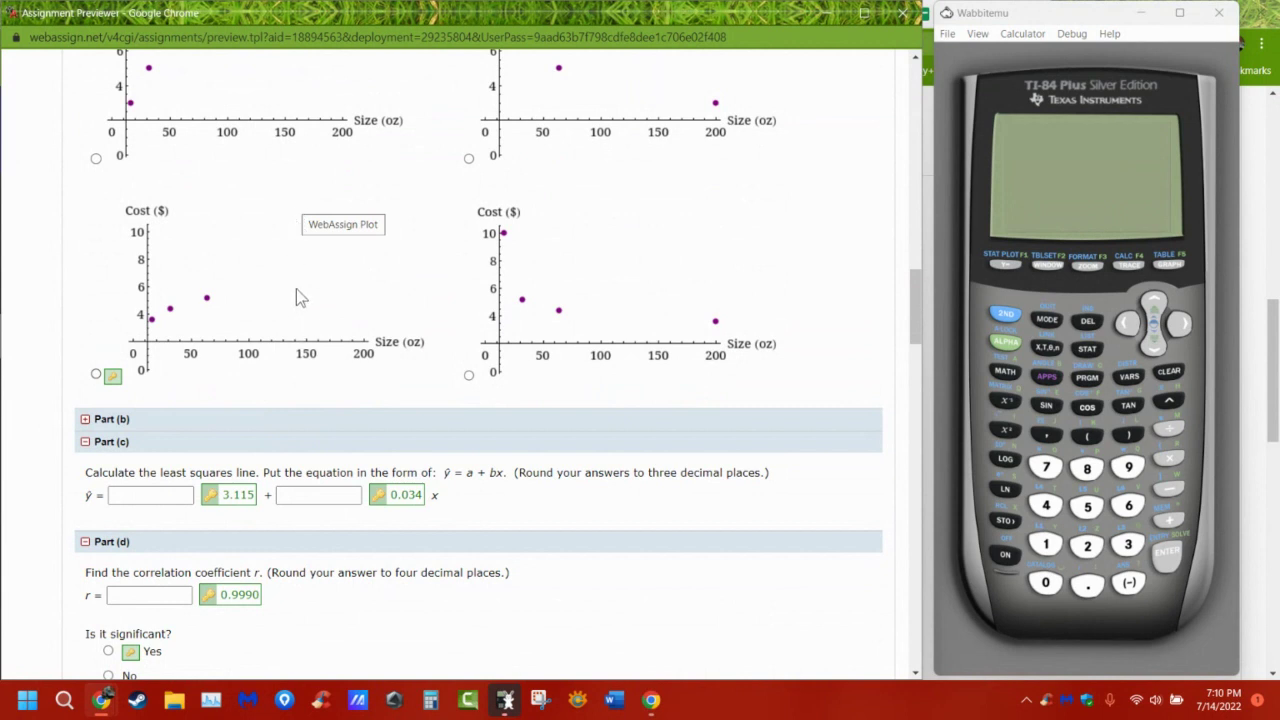
pyautogui.scroll(2, 301, 266)
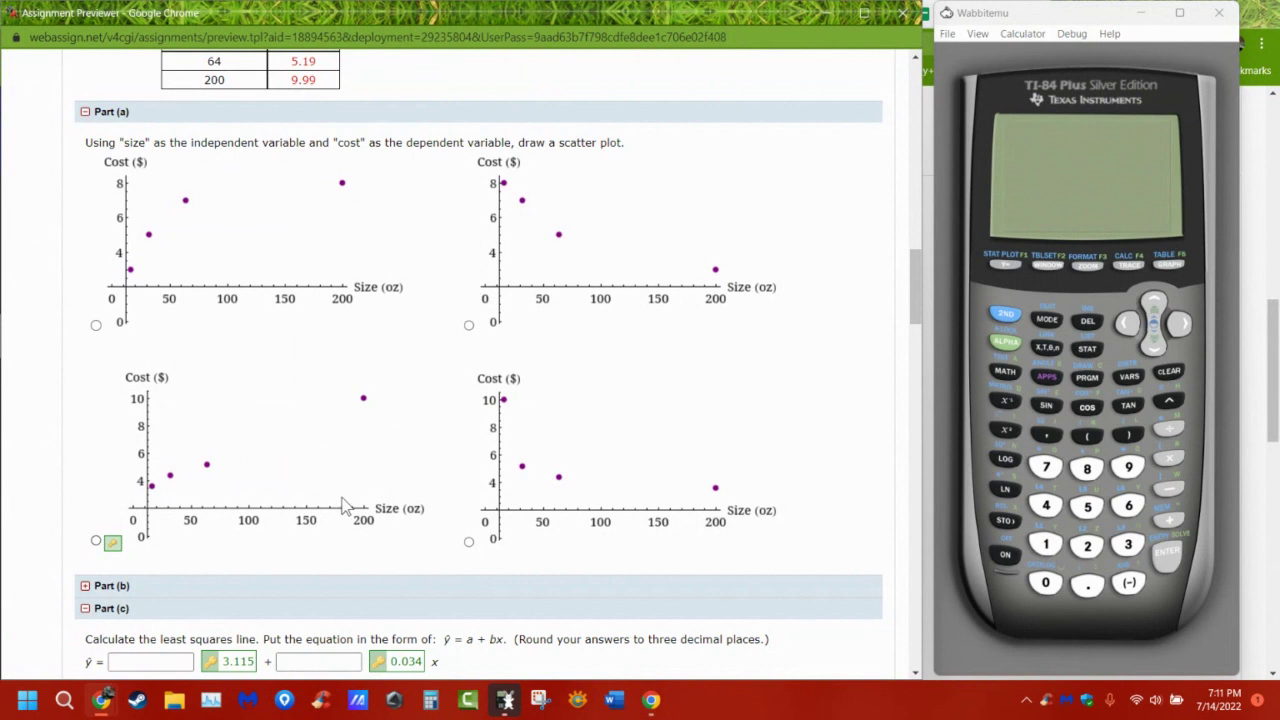
pyautogui.scroll(-1, 360, 540)
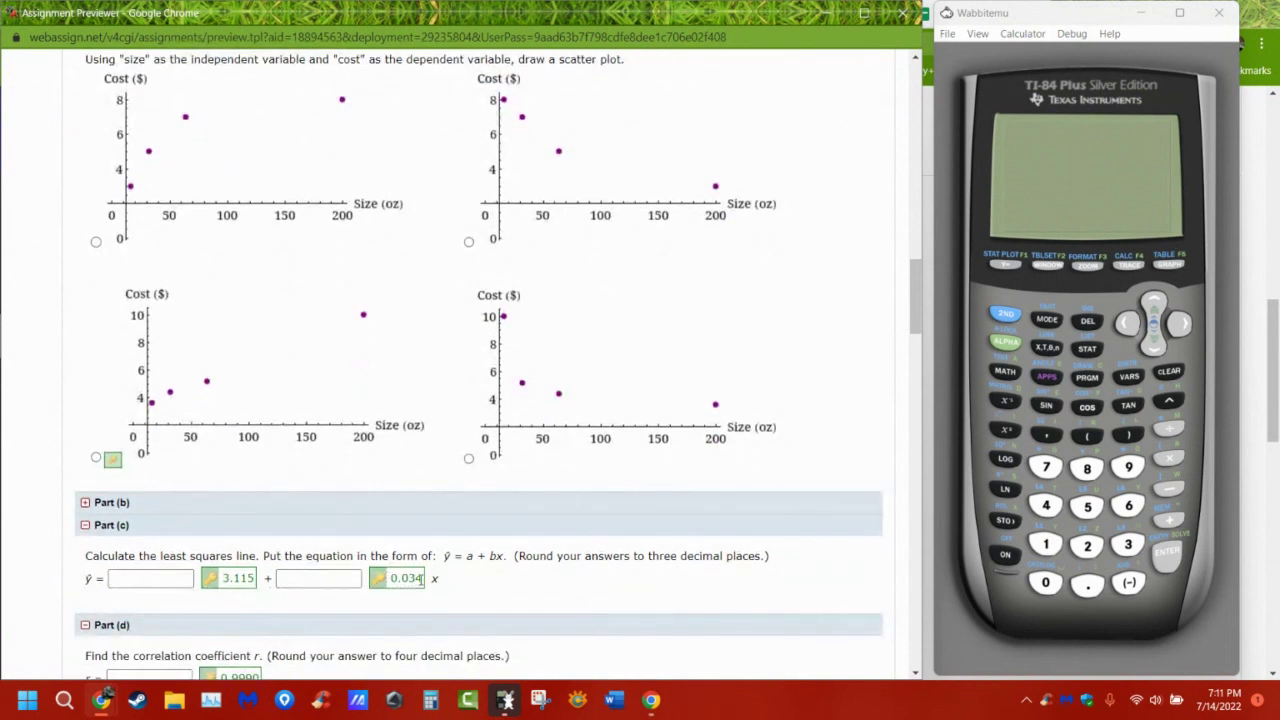
pyautogui.scroll(-5, 430, 585)
pyautogui.scroll(9, 430, 585)
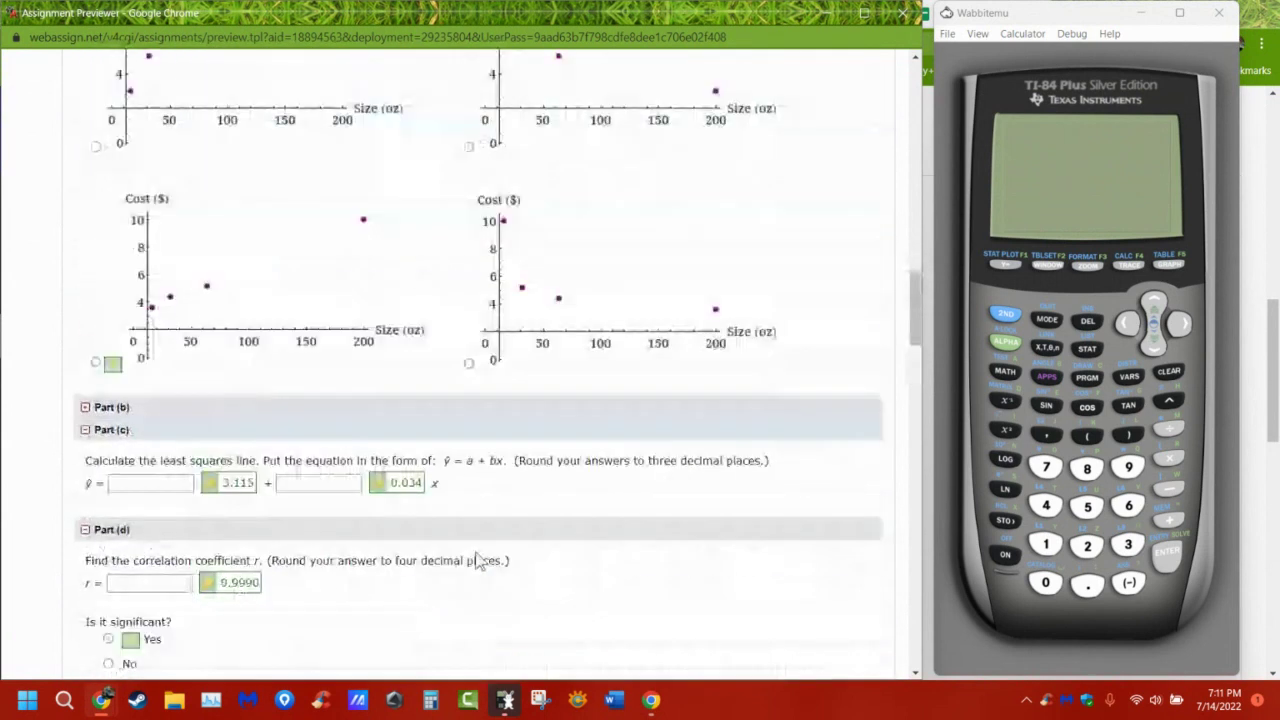
pyautogui.scroll(6, 480, 558)
# Expand Question 1 Part (d) showing keys 603.430 and -0.276, then move to the detergent scatter plots
pyautogui.scroll(1, 126, 443)
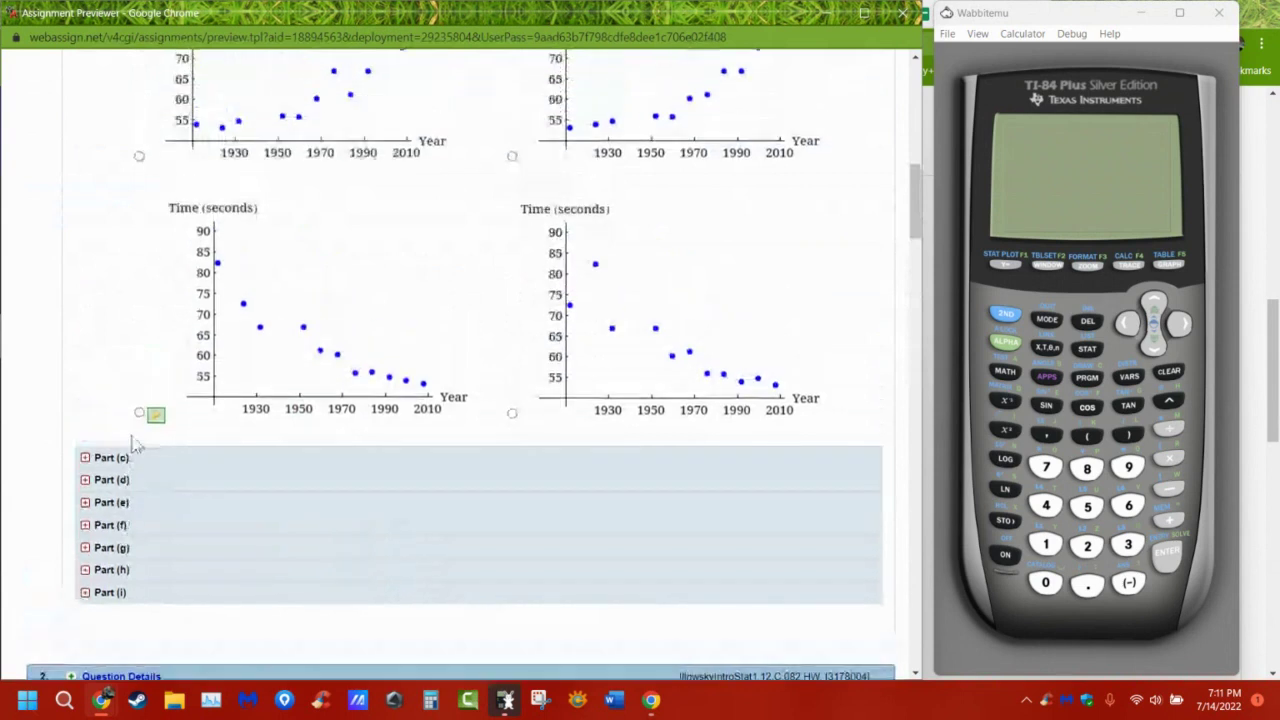
pyautogui.click(130, 504)
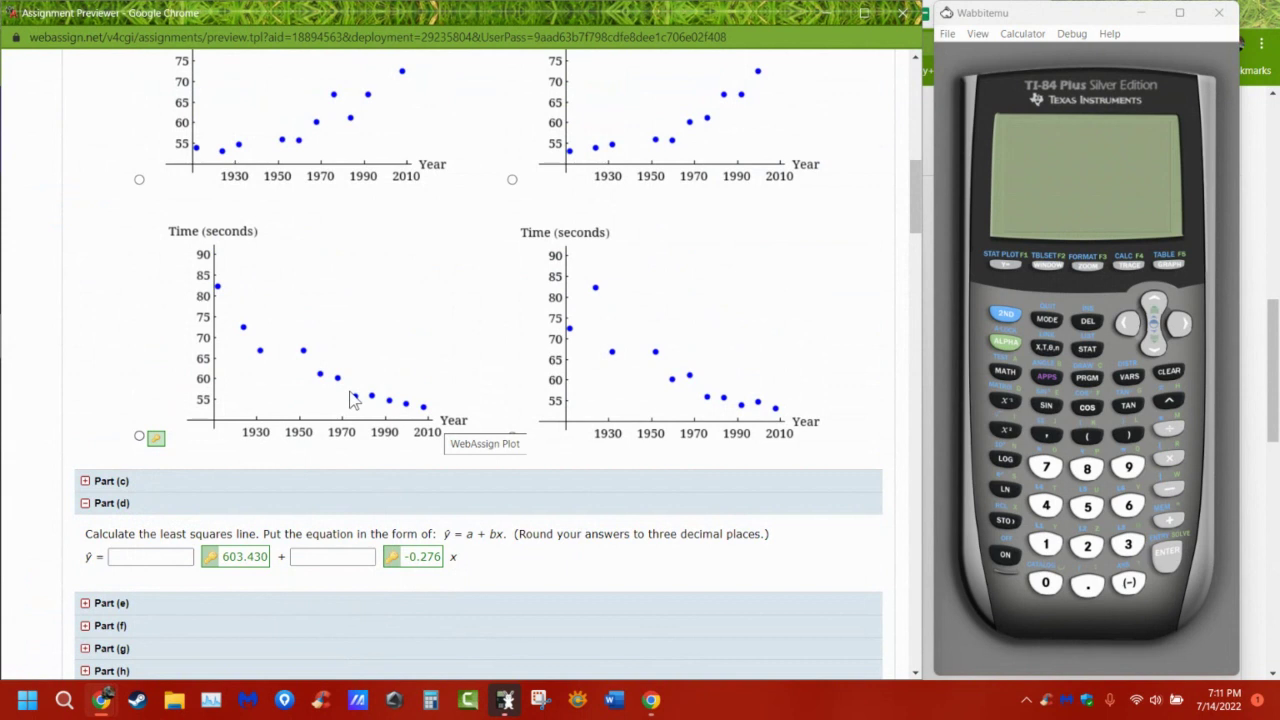
pyautogui.scroll(-4, 580, 549)
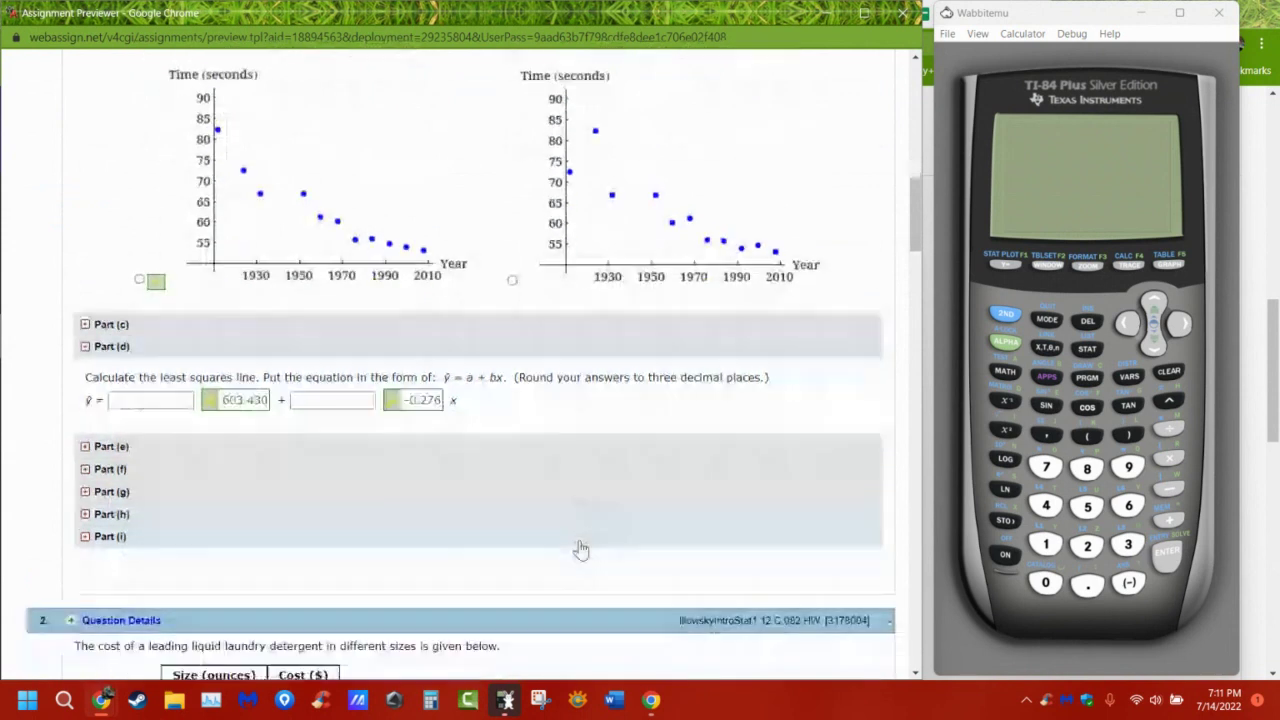
pyautogui.scroll(-3, 583, 550)
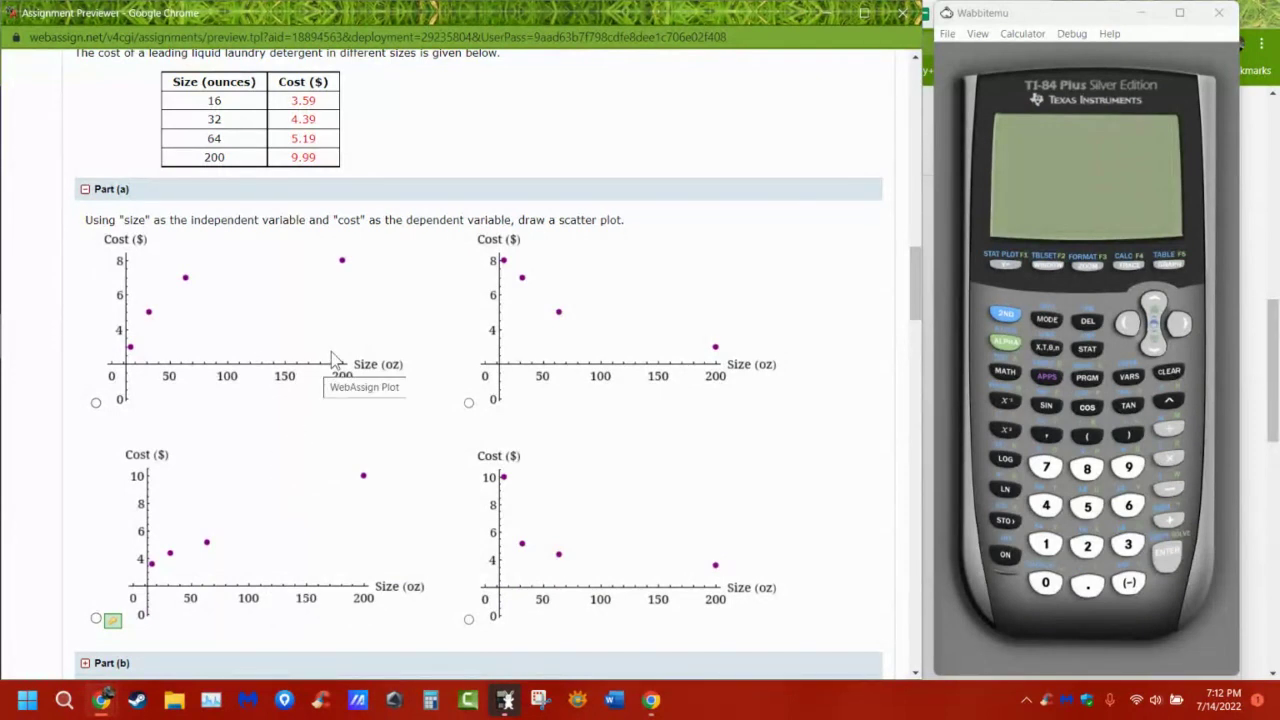
# Scroll through the detergent question's Parts (a)–(j) down to Question 3's boys' heights table
pyautogui.scroll(-1, 362, 480)
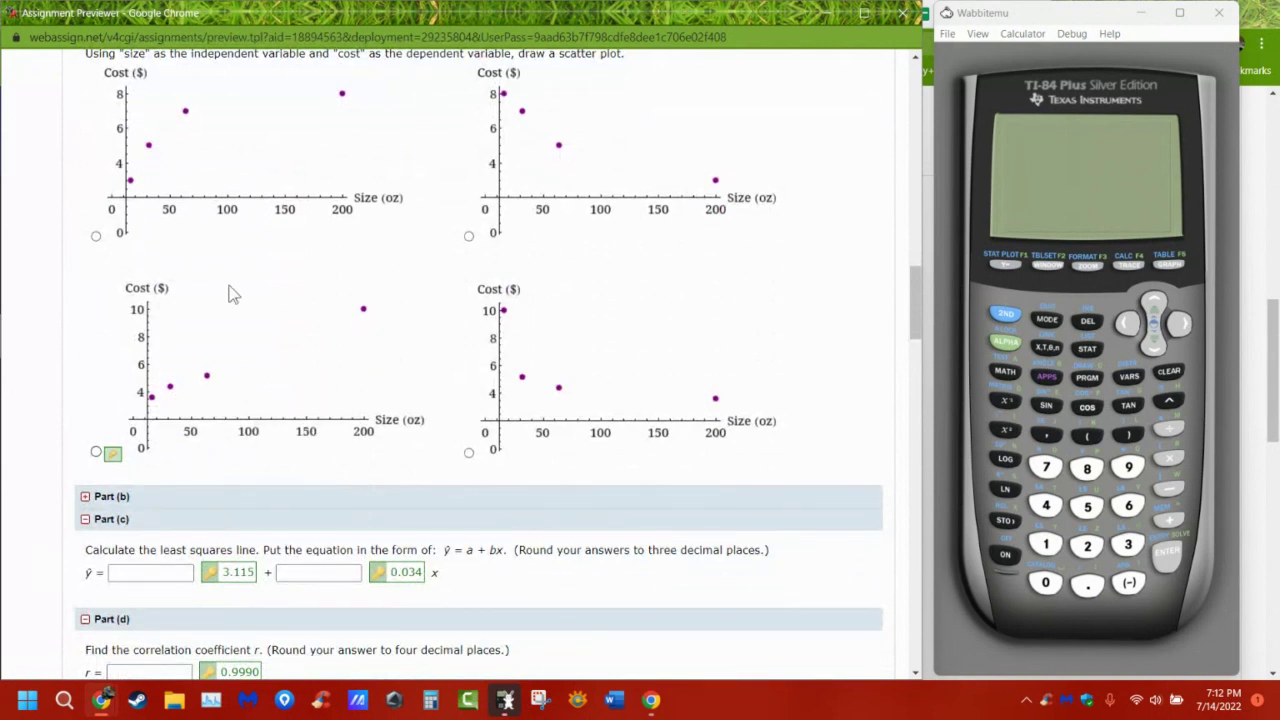
pyautogui.scroll(-15, 441, 425)
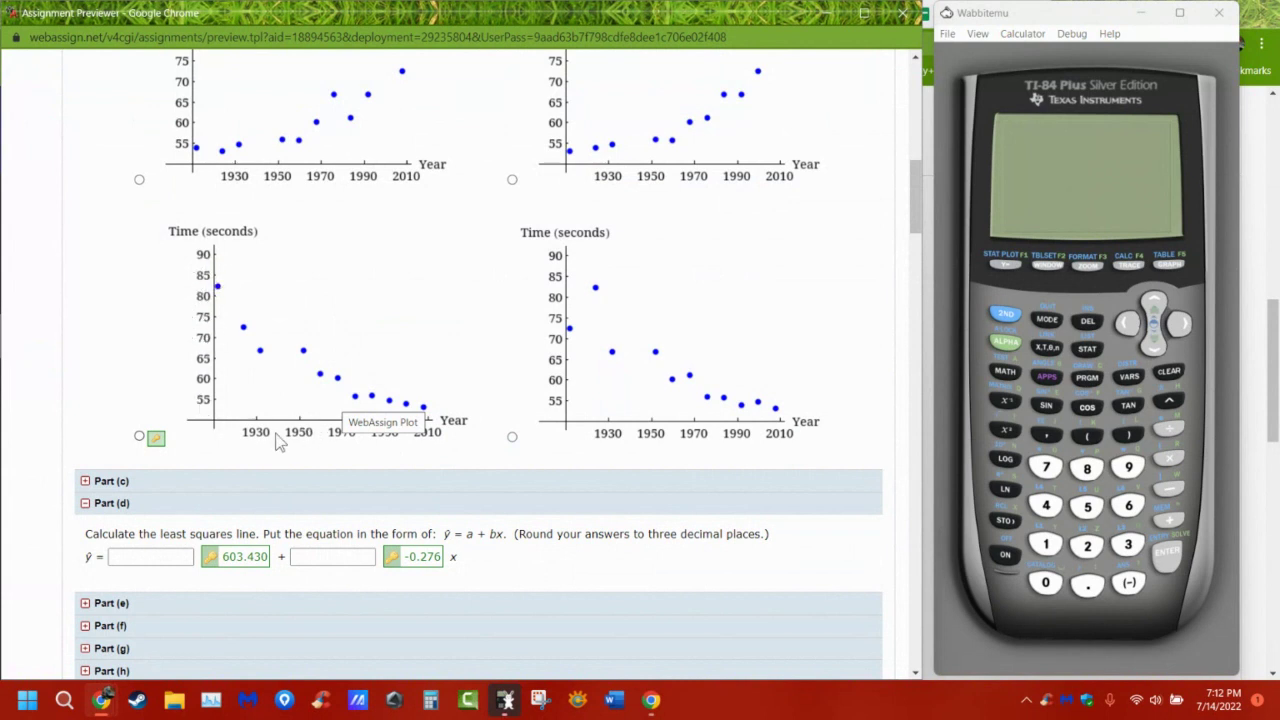
pyautogui.scroll(-7, 423, 498)
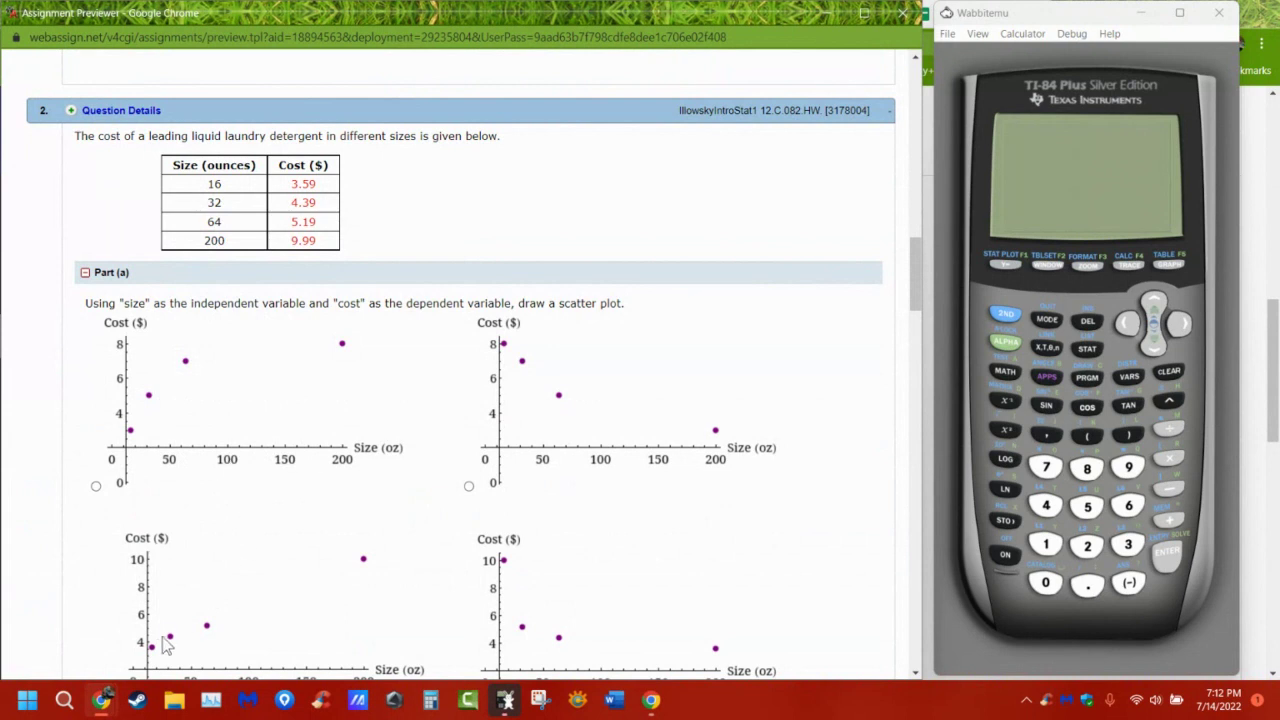
pyautogui.scroll(1, 165, 645)
pyautogui.scroll(-3, 300, 570)
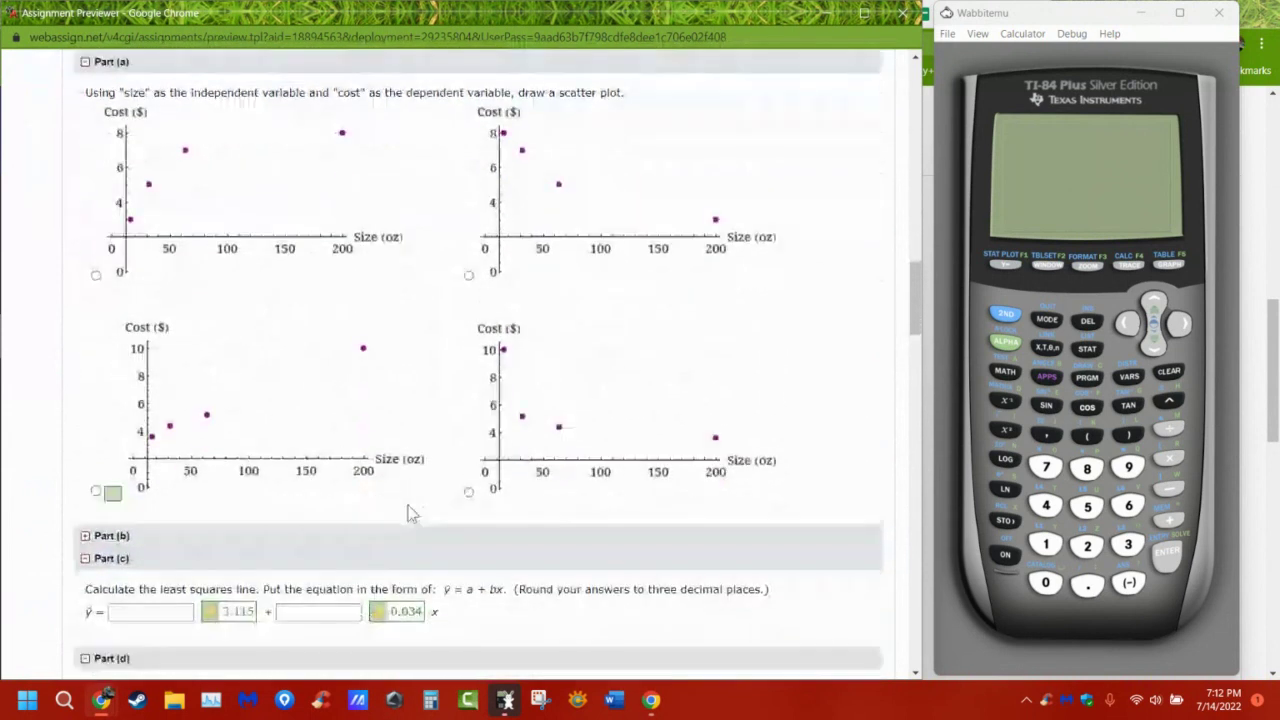
pyautogui.scroll(-9, 412, 514)
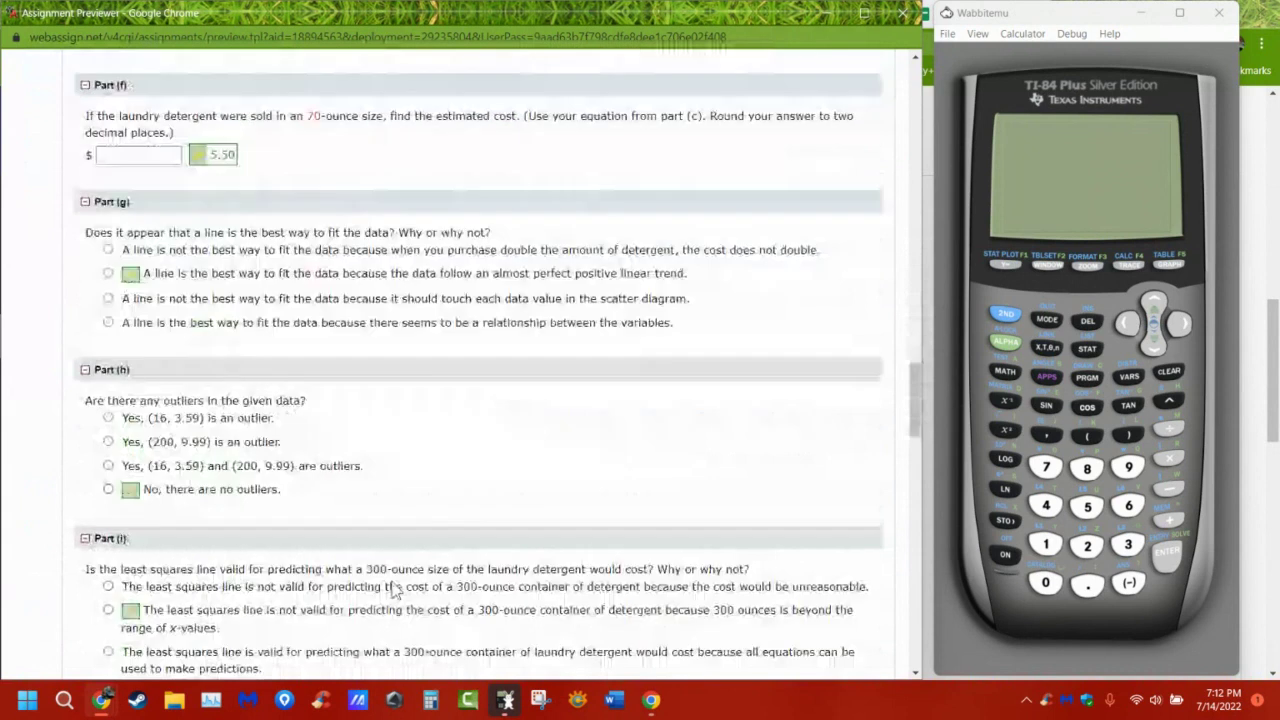
pyautogui.scroll(-2, 393, 590)
pyautogui.scroll(-2, 390, 590)
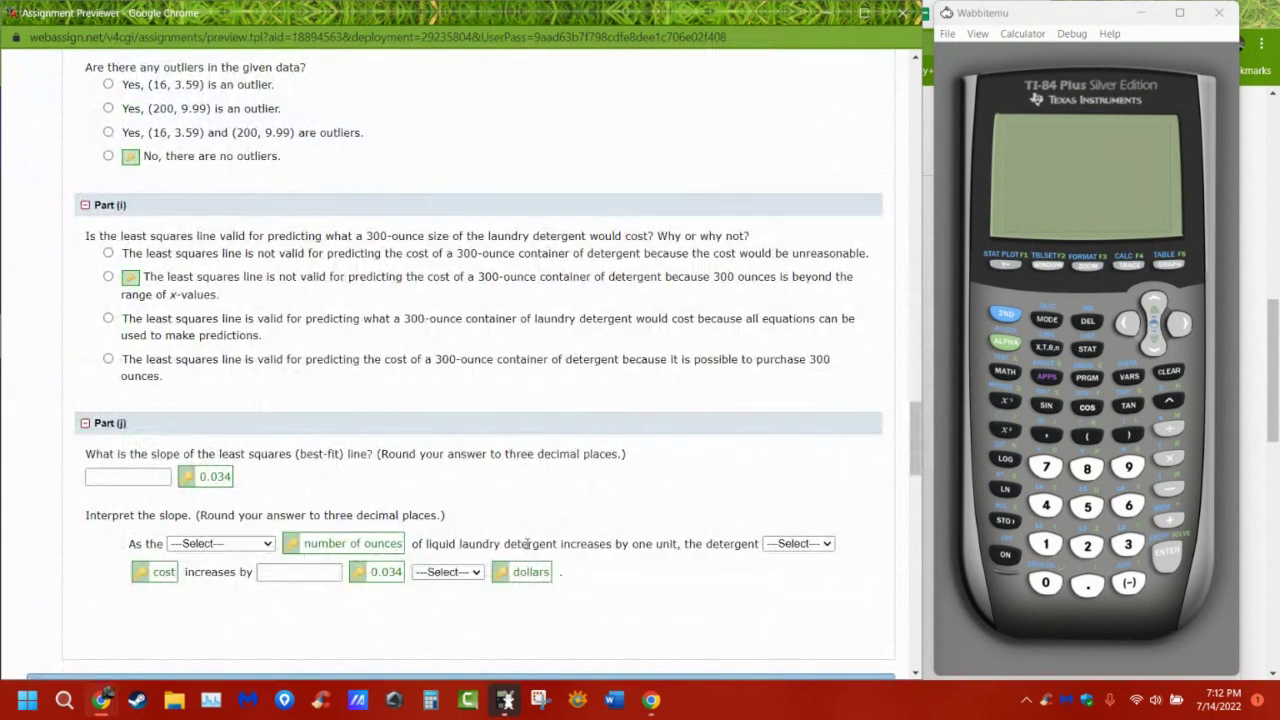
pyautogui.scroll(-6, 527, 543)
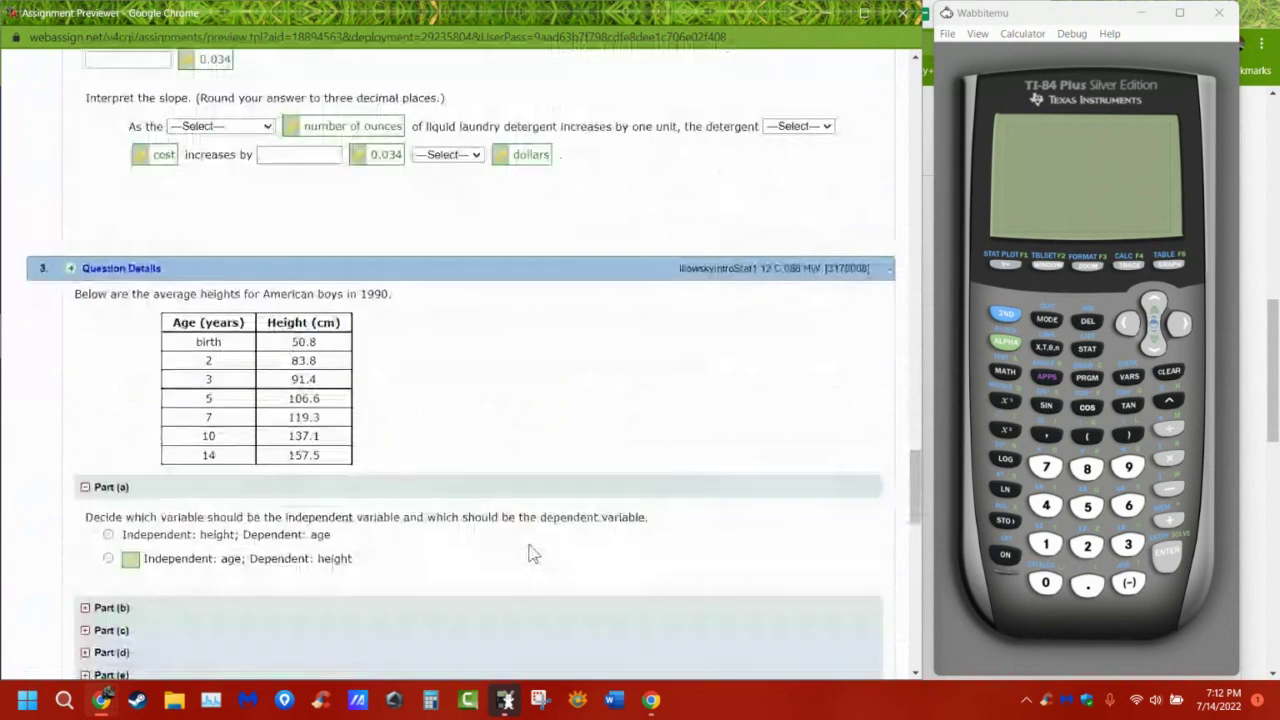
# Highlight the 1991–2000 total of 14 hurricanes and the incomplete 2001–2004 decade row
pyautogui.scroll(-7, 466, 443)
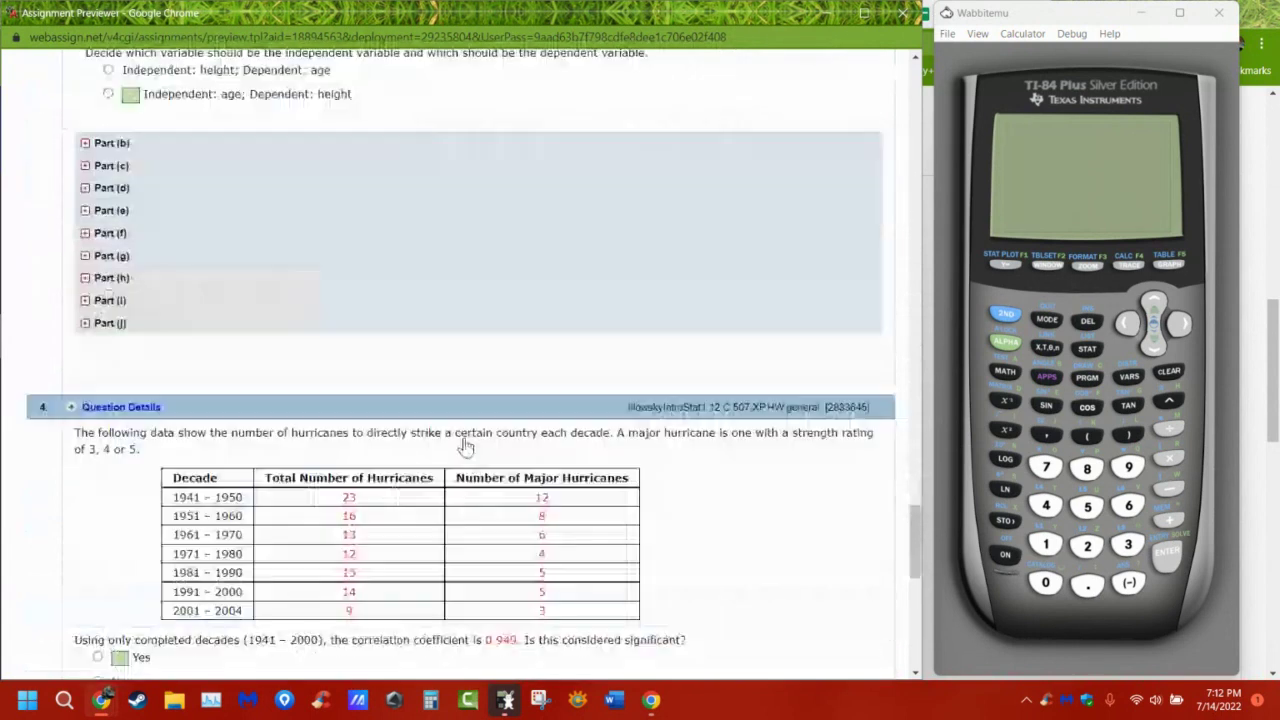
pyautogui.scroll(1, 466, 443)
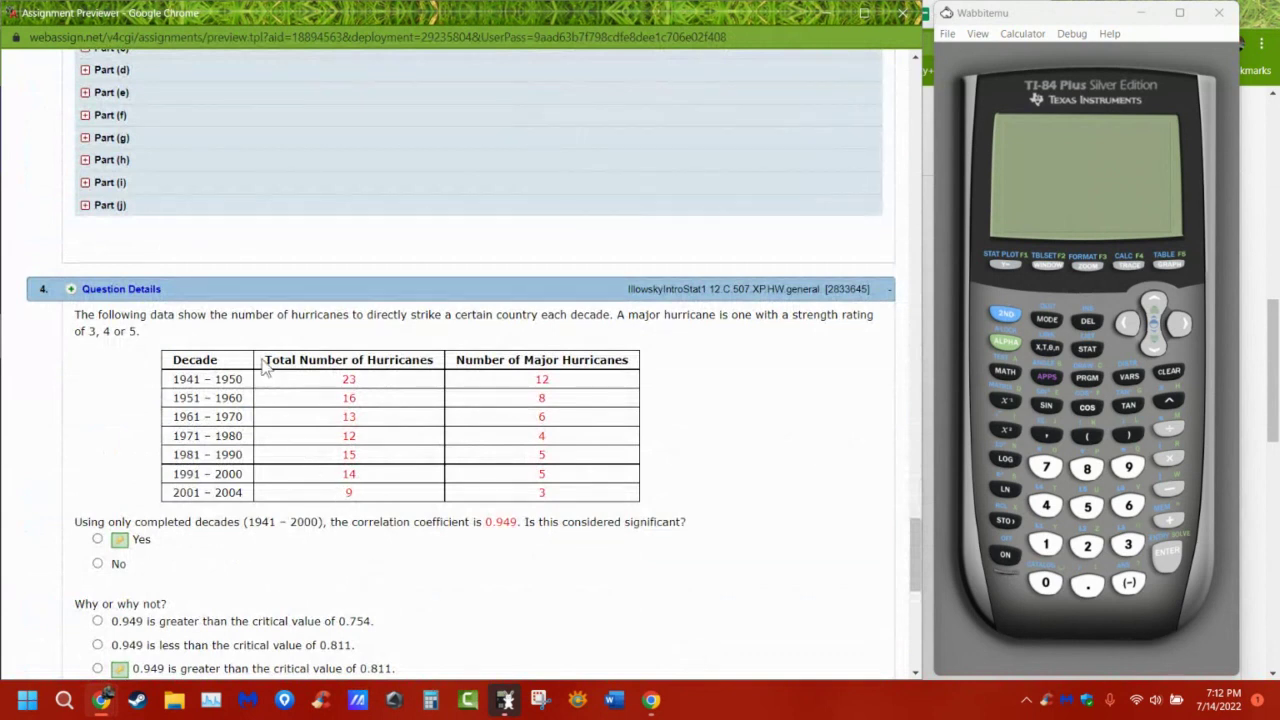
pyautogui.doubleClick(349, 474)
pyautogui.moveTo(248, 501); pyautogui.dragTo(176, 494)
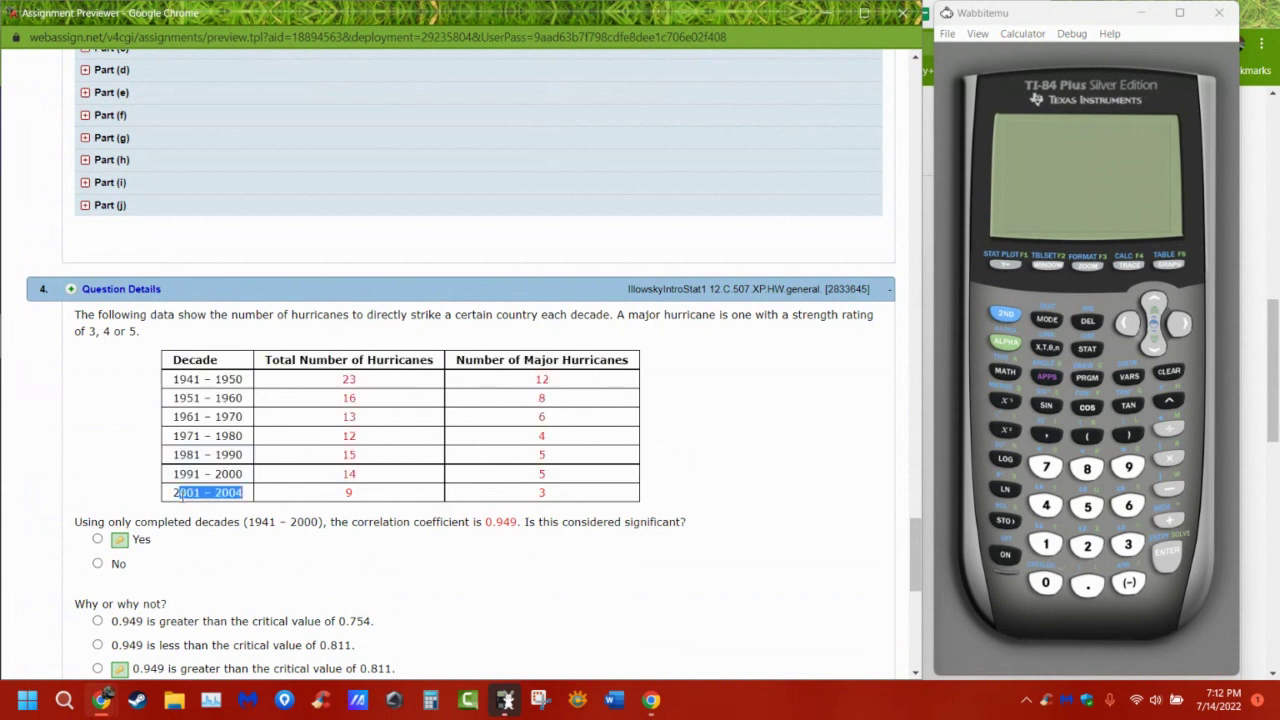
pyautogui.click(365, 480)
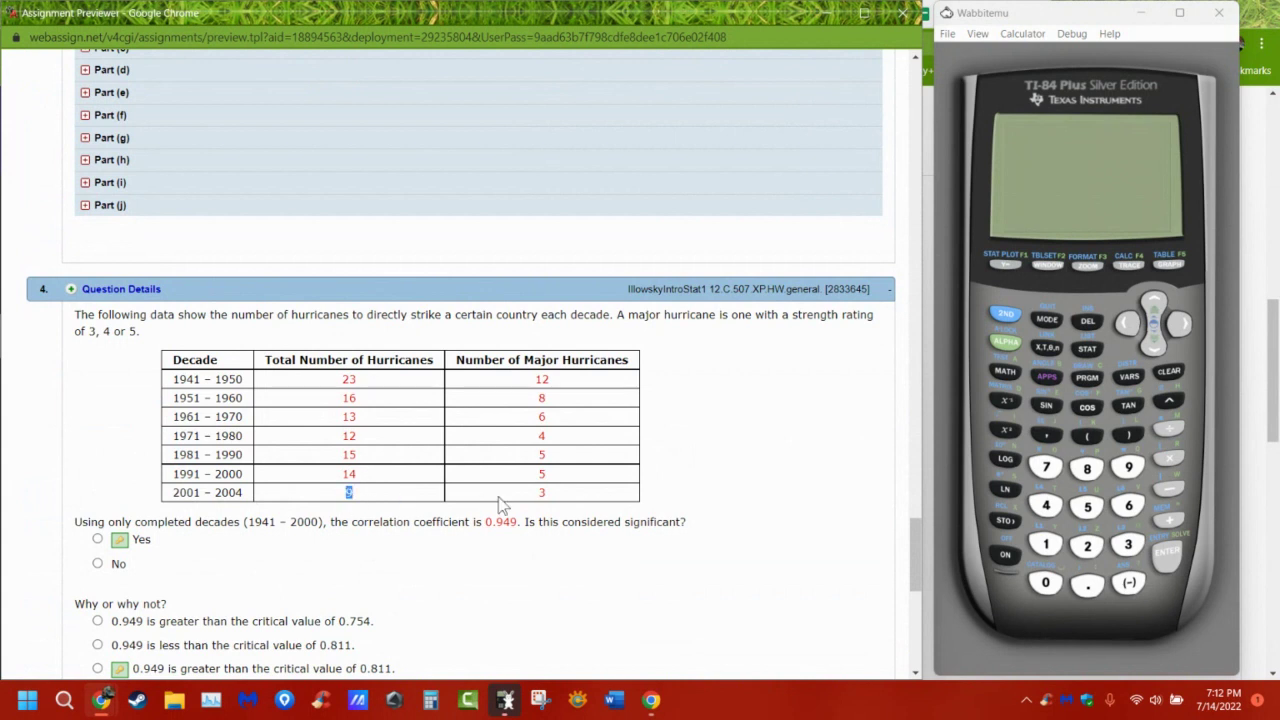
# Highlight the 2001–2004 counts 9 and 3, then bring up the Yes significance key (0.949 > 0.811)
pyautogui.moveTo(552, 497); pyautogui.dragTo(345, 496)
pyautogui.click(365, 510)
pyautogui.scroll(-3, 222, 483)
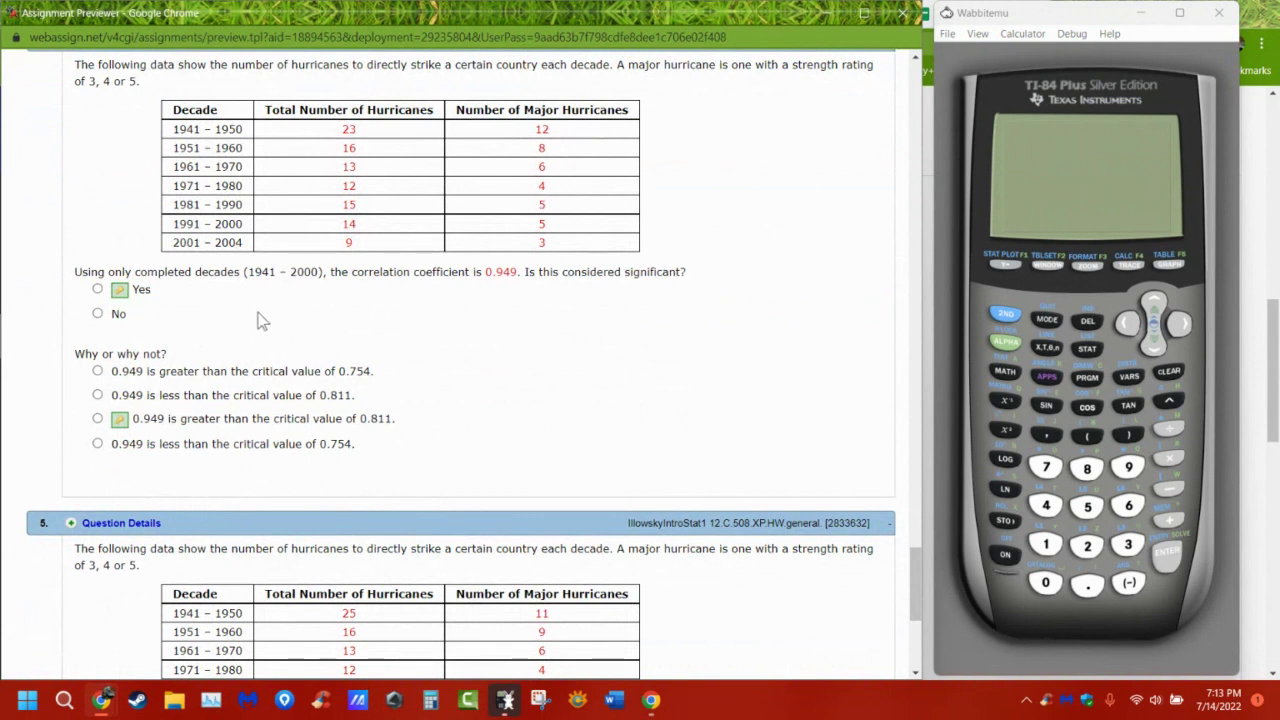
# Highlight the answer that 0.949 is greater than the critical value of 0.811
pyautogui.moveTo(396, 420); pyautogui.dragTo(122, 420)
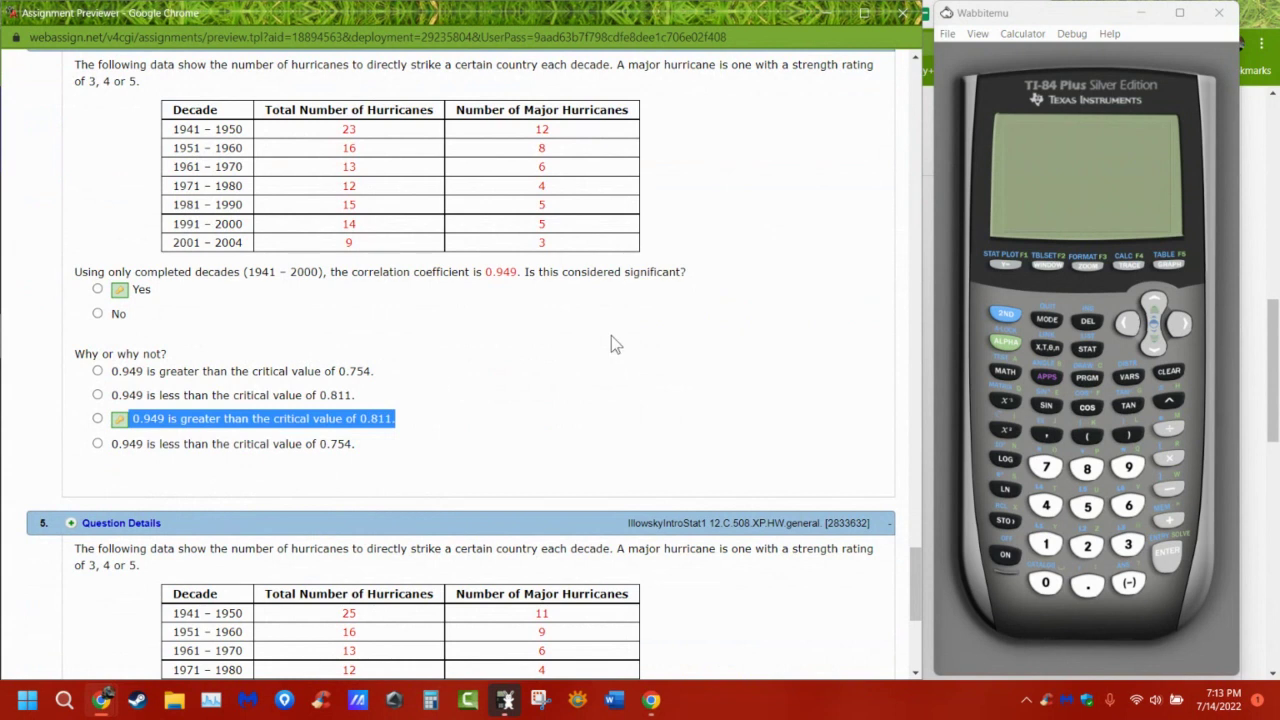
pyautogui.scroll(1, 557, 343)
pyautogui.scroll(-3, 557, 341)
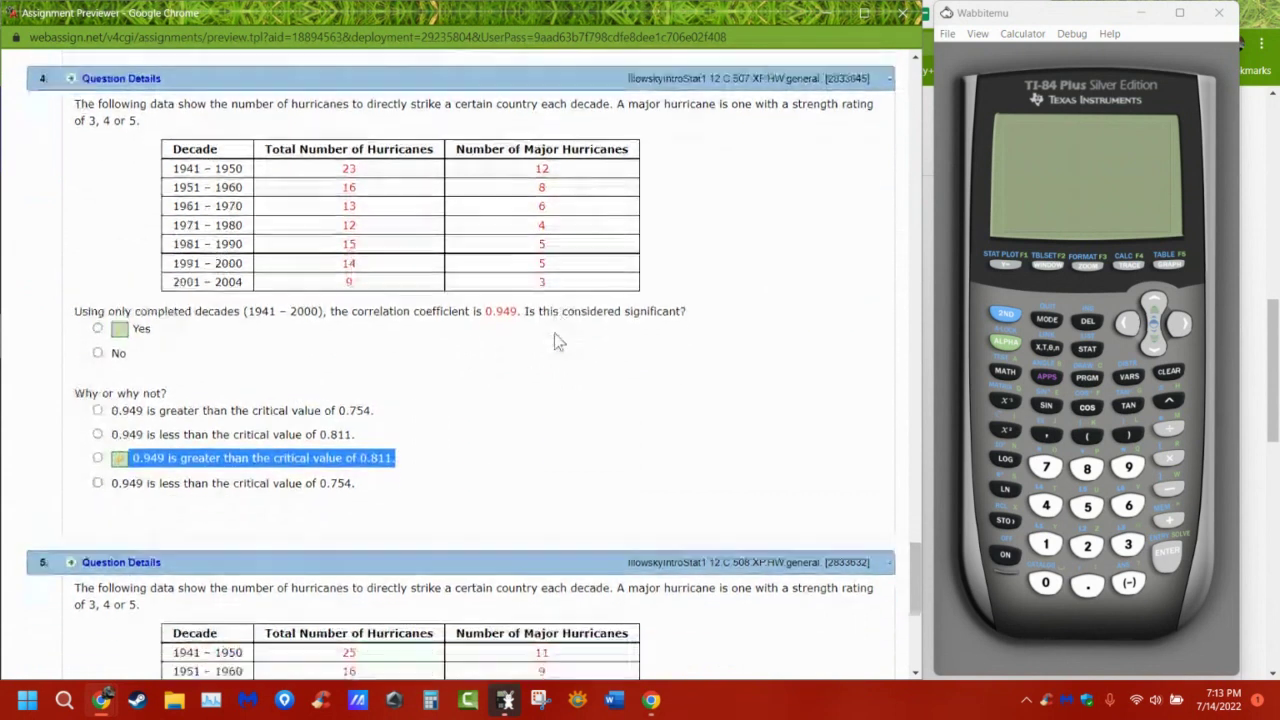
pyautogui.scroll(-3, 557, 338)
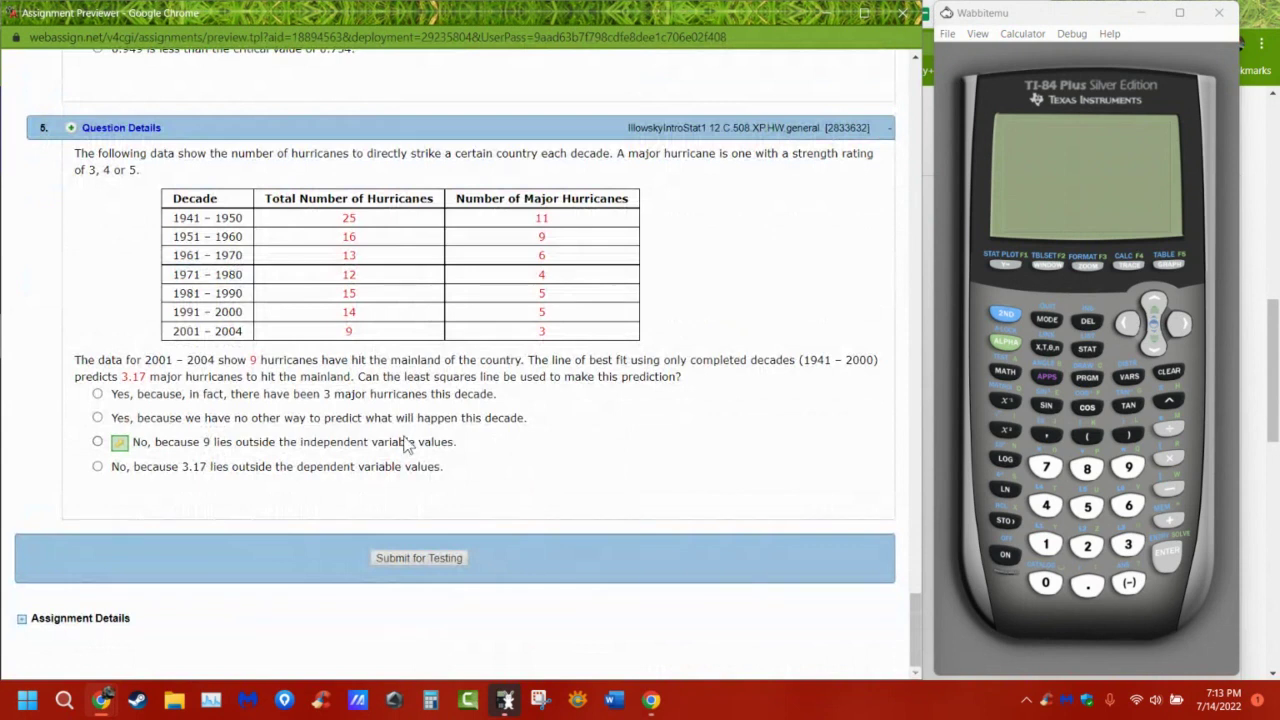
# Scroll down to review Question 5, the final hurricane question
pyautogui.scroll(15, 405, 445)
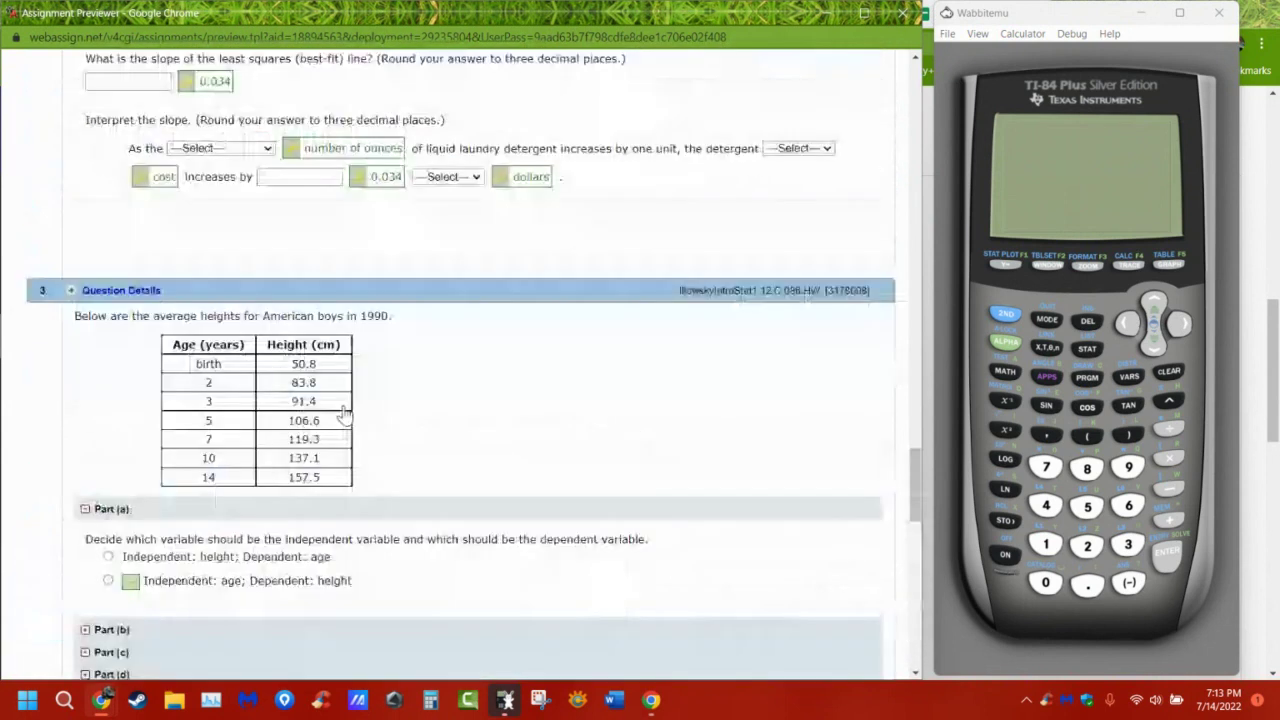
pyautogui.scroll(-10, 343, 412)
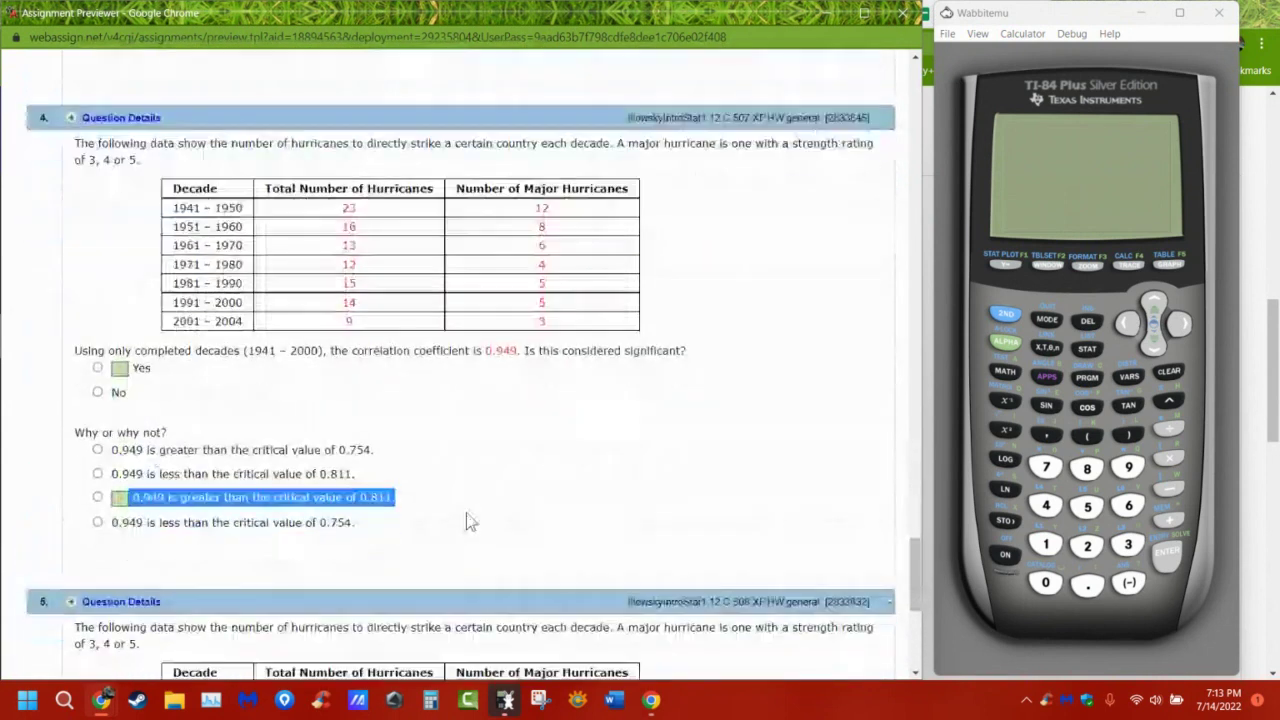
pyautogui.scroll(-3, 466, 513)
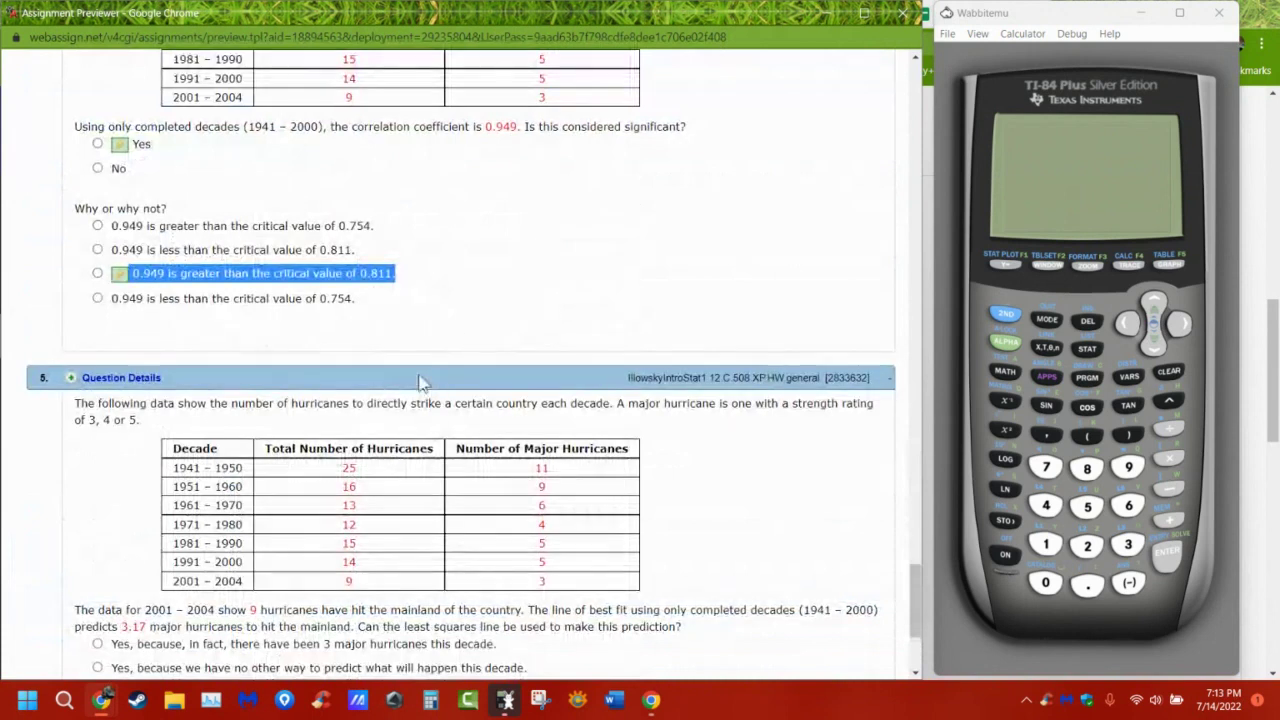
pyautogui.scroll(-1, 420, 383)
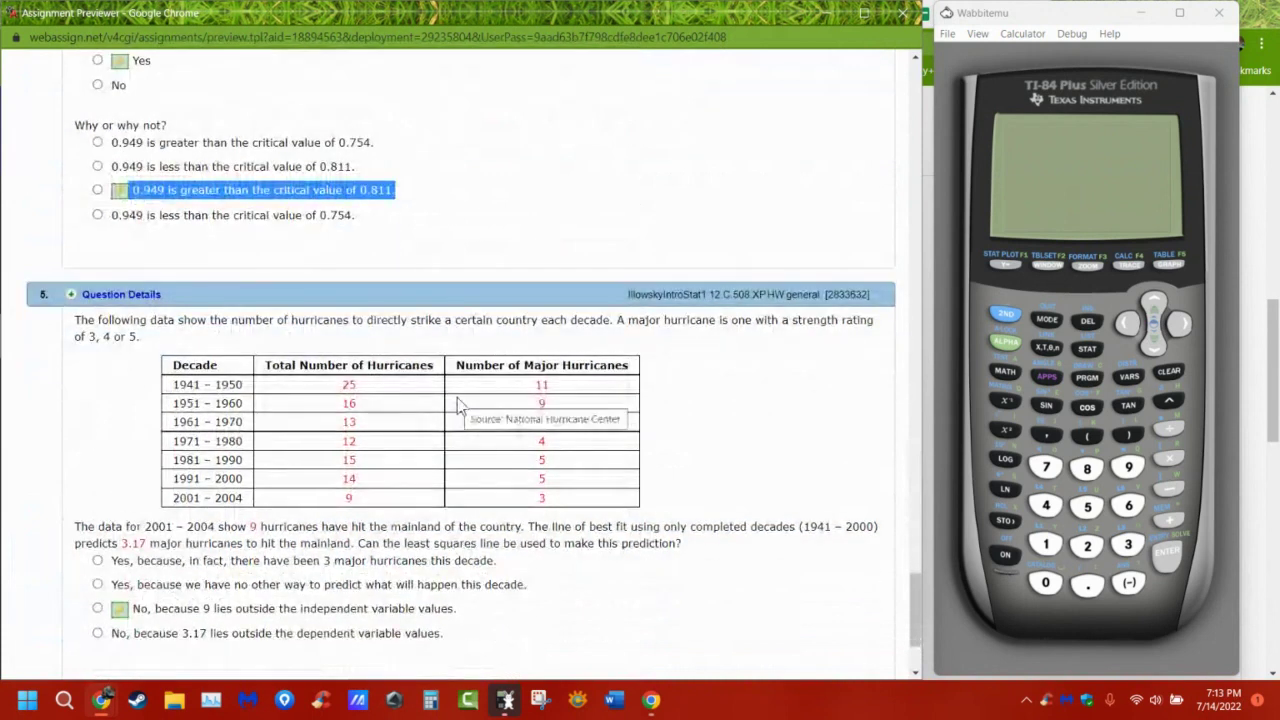
# Return to Question 2 Parts (e)–(h), showing detergent cost estimates 4.14 and 5.50
pyautogui.scroll(5, 457, 403)
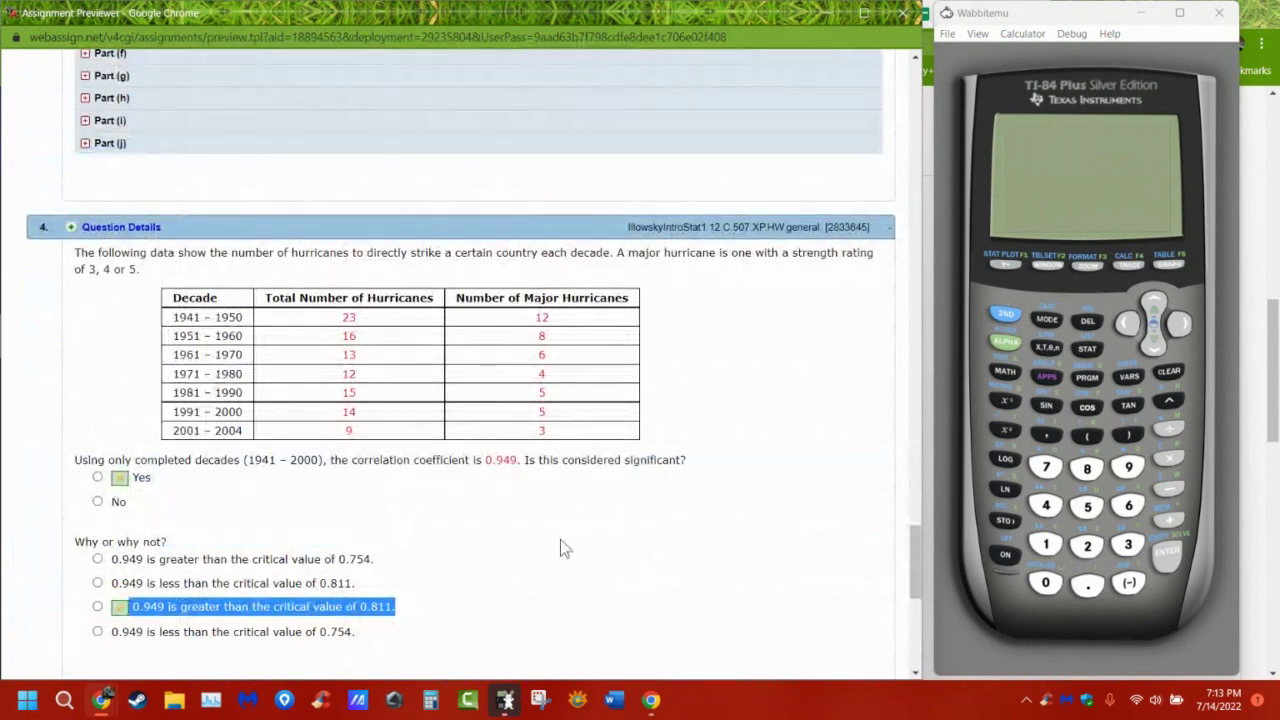
pyautogui.scroll(8, 565, 543)
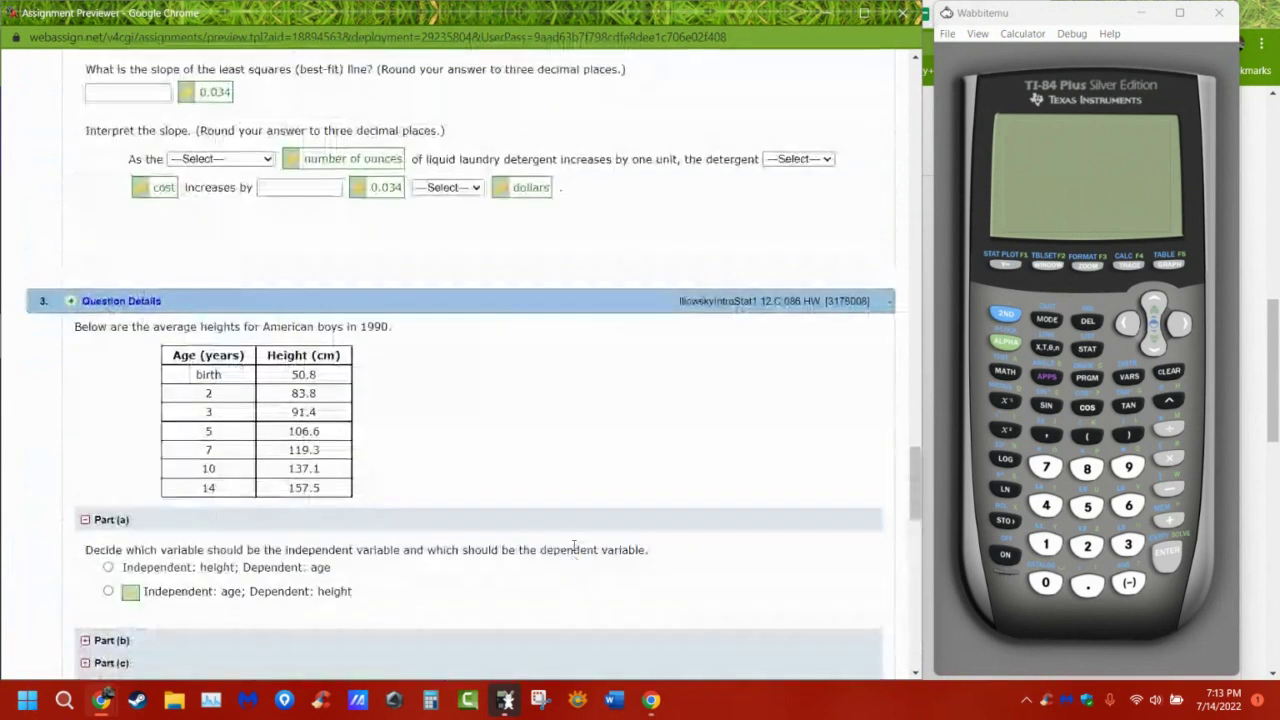
pyautogui.scroll(10, 575, 546)
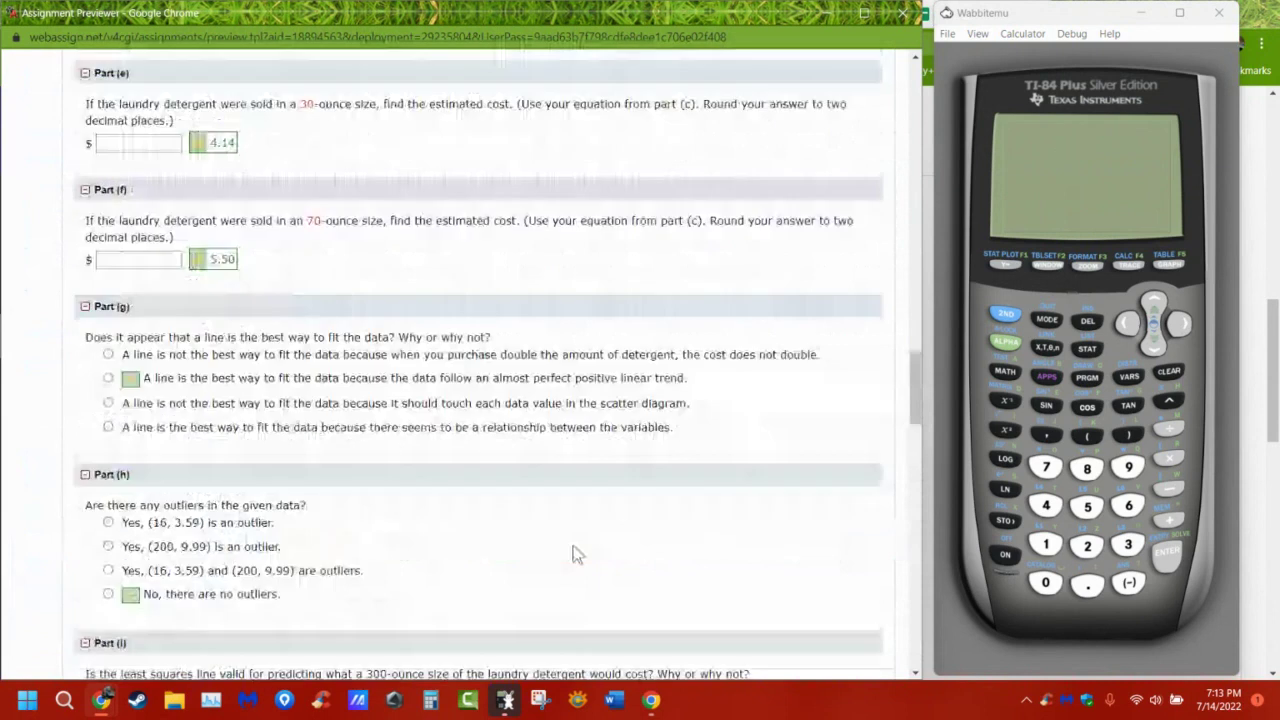